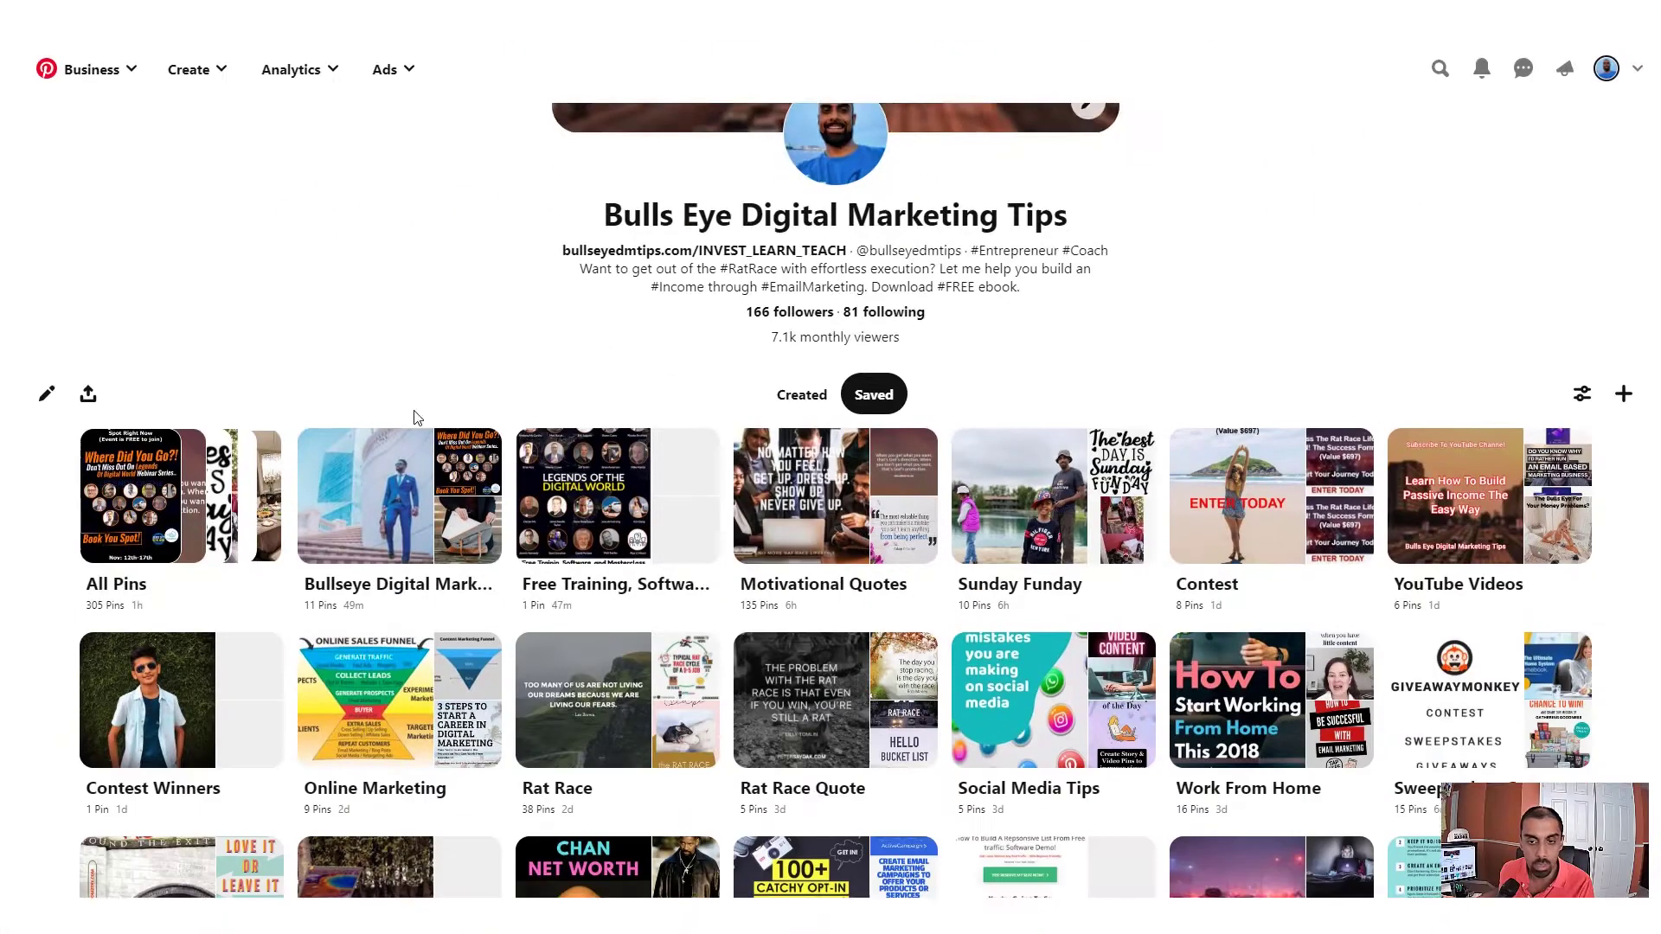
- Open the Bullseye Digital Marketing Tips board from the profile and look over its pins
scroll(510, 406, "down", 2)
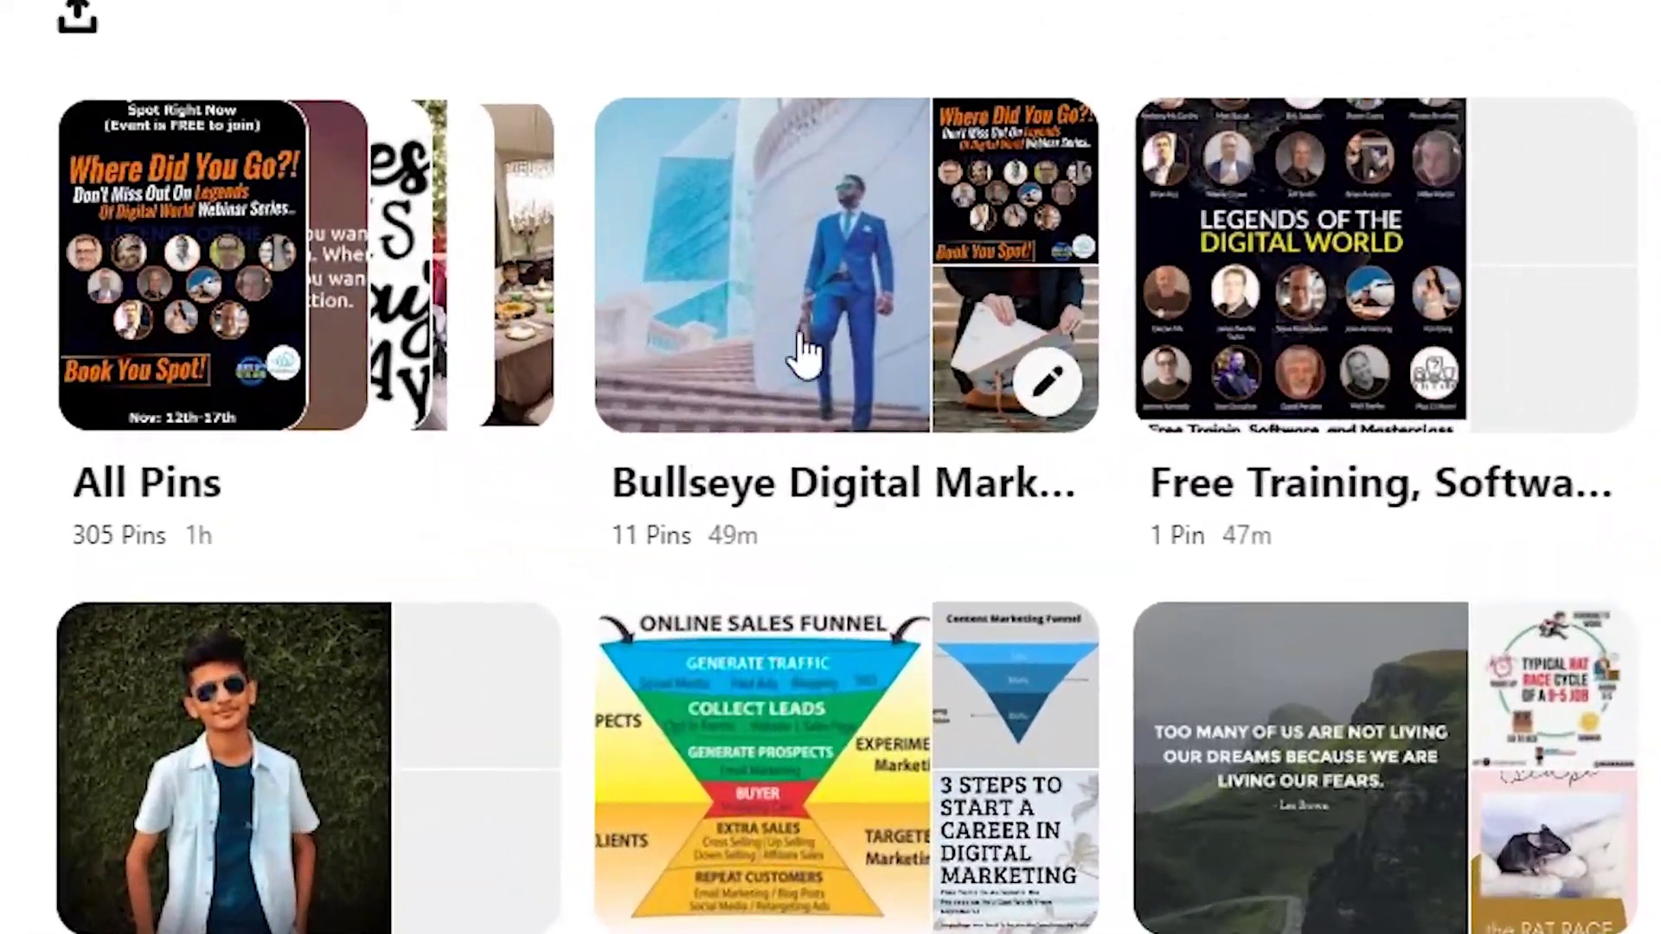
left_click(905, 216)
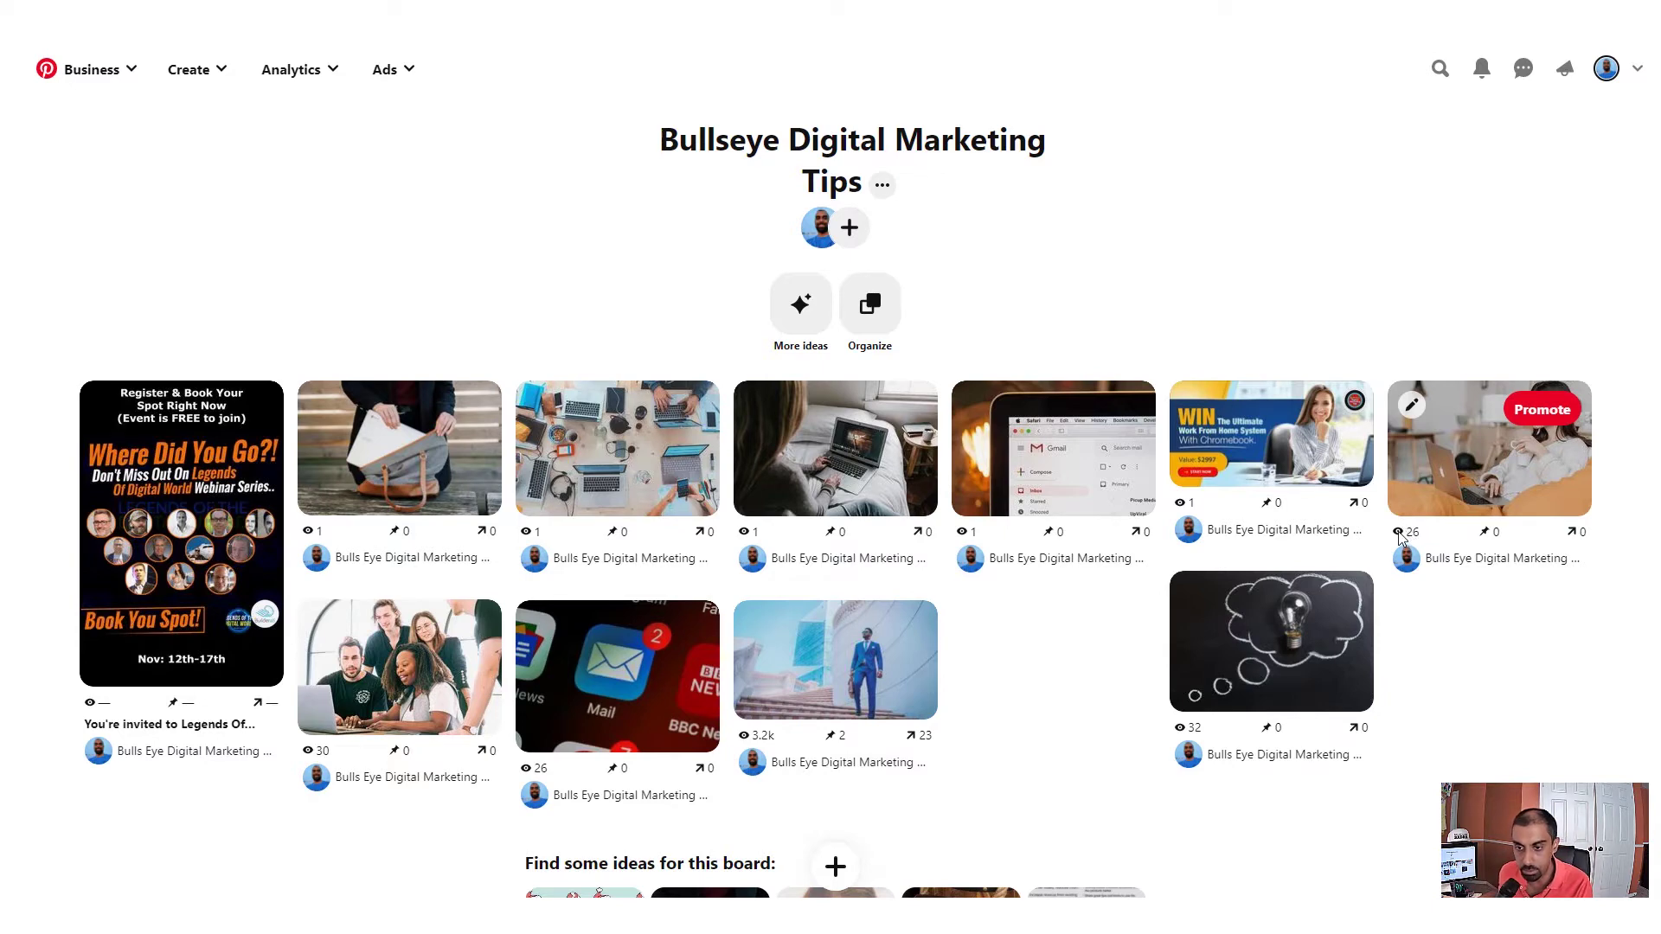
scroll(835, 715, "down", 1)
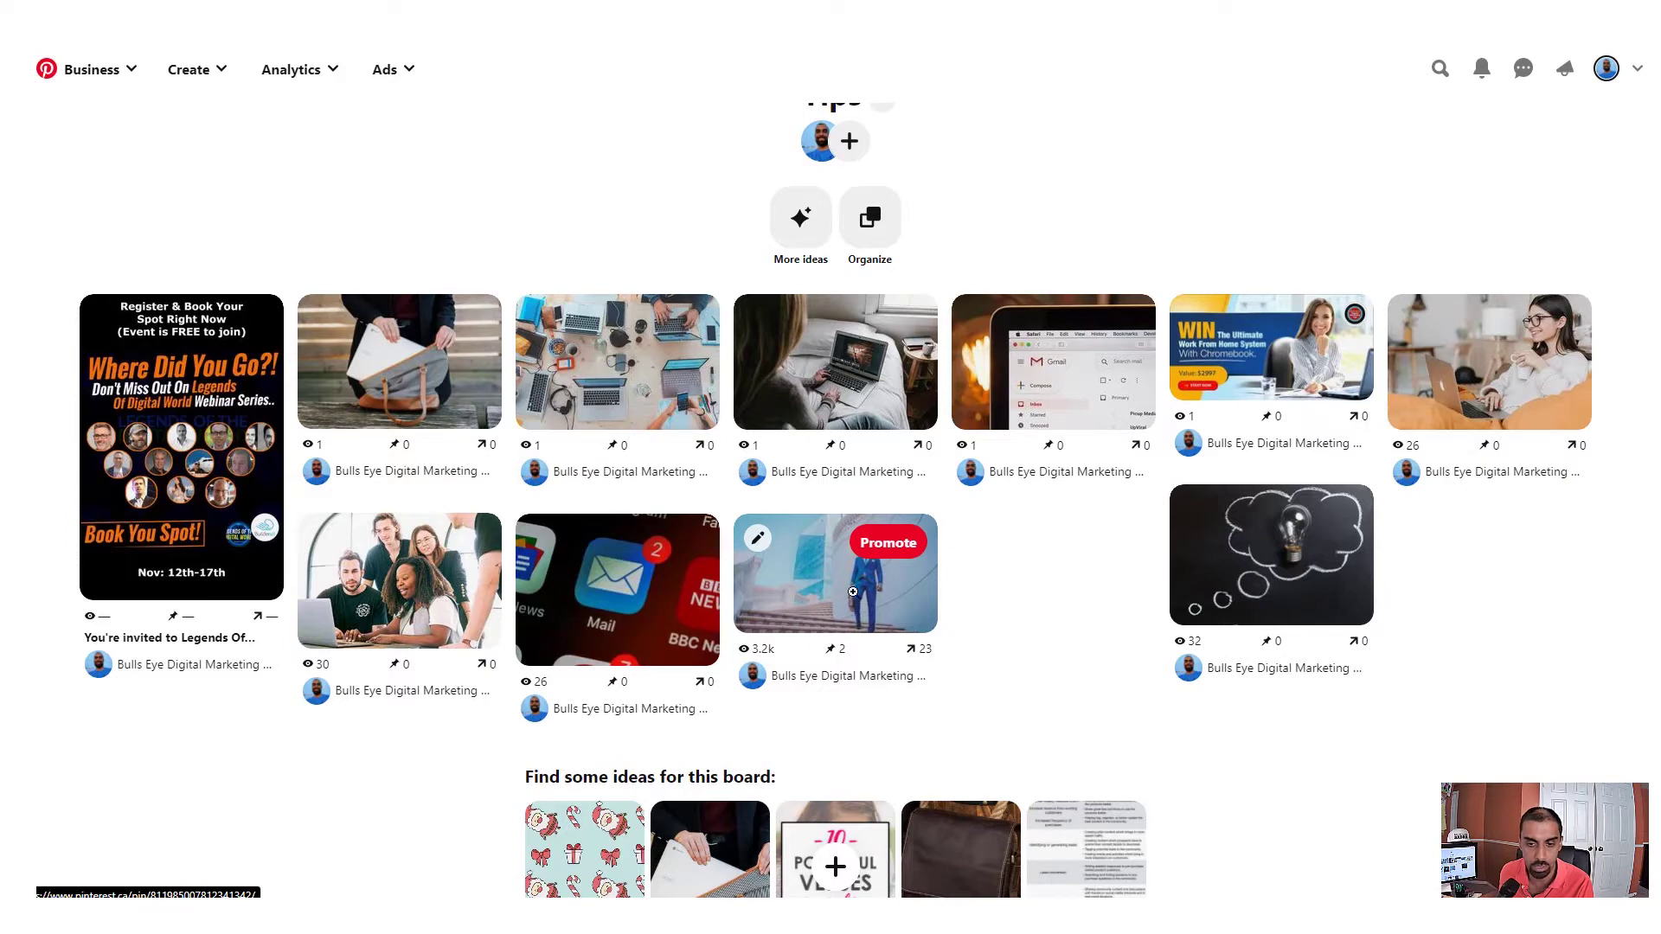
scroll(833, 589, "down", 2)
scroll(704, 521, "up", 2)
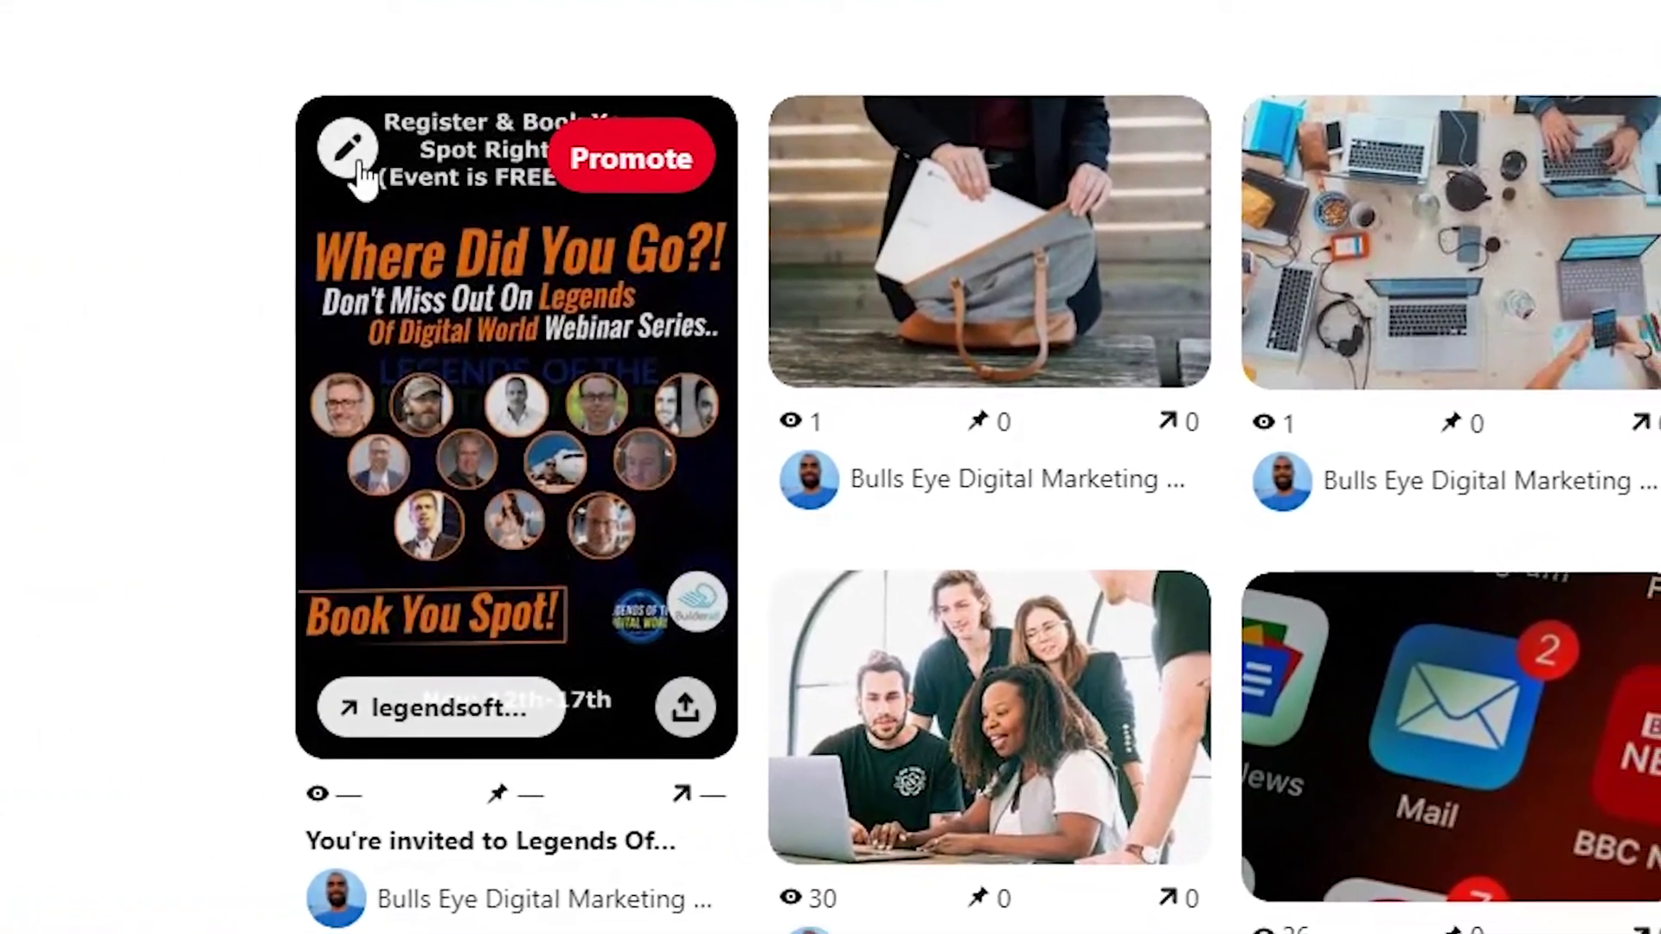
- Open the Legends Of Digital World pin for editing, review its description text, and close the editor without saving
left_click(355, 160)
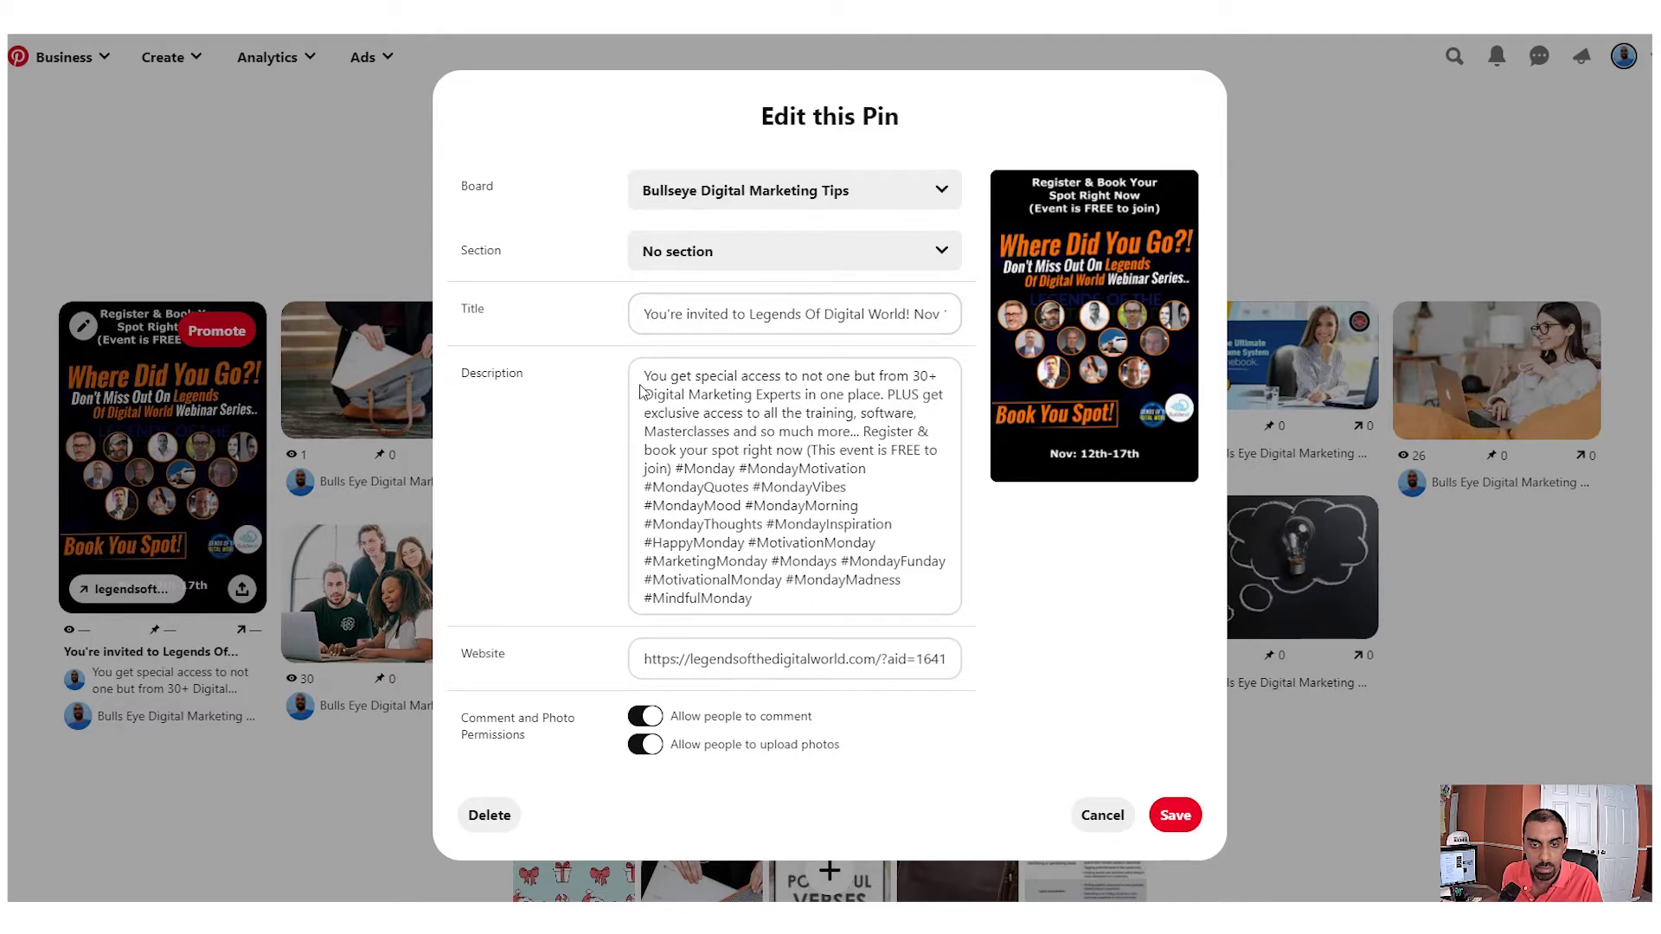
left_click_drag(647, 381, 924, 465)
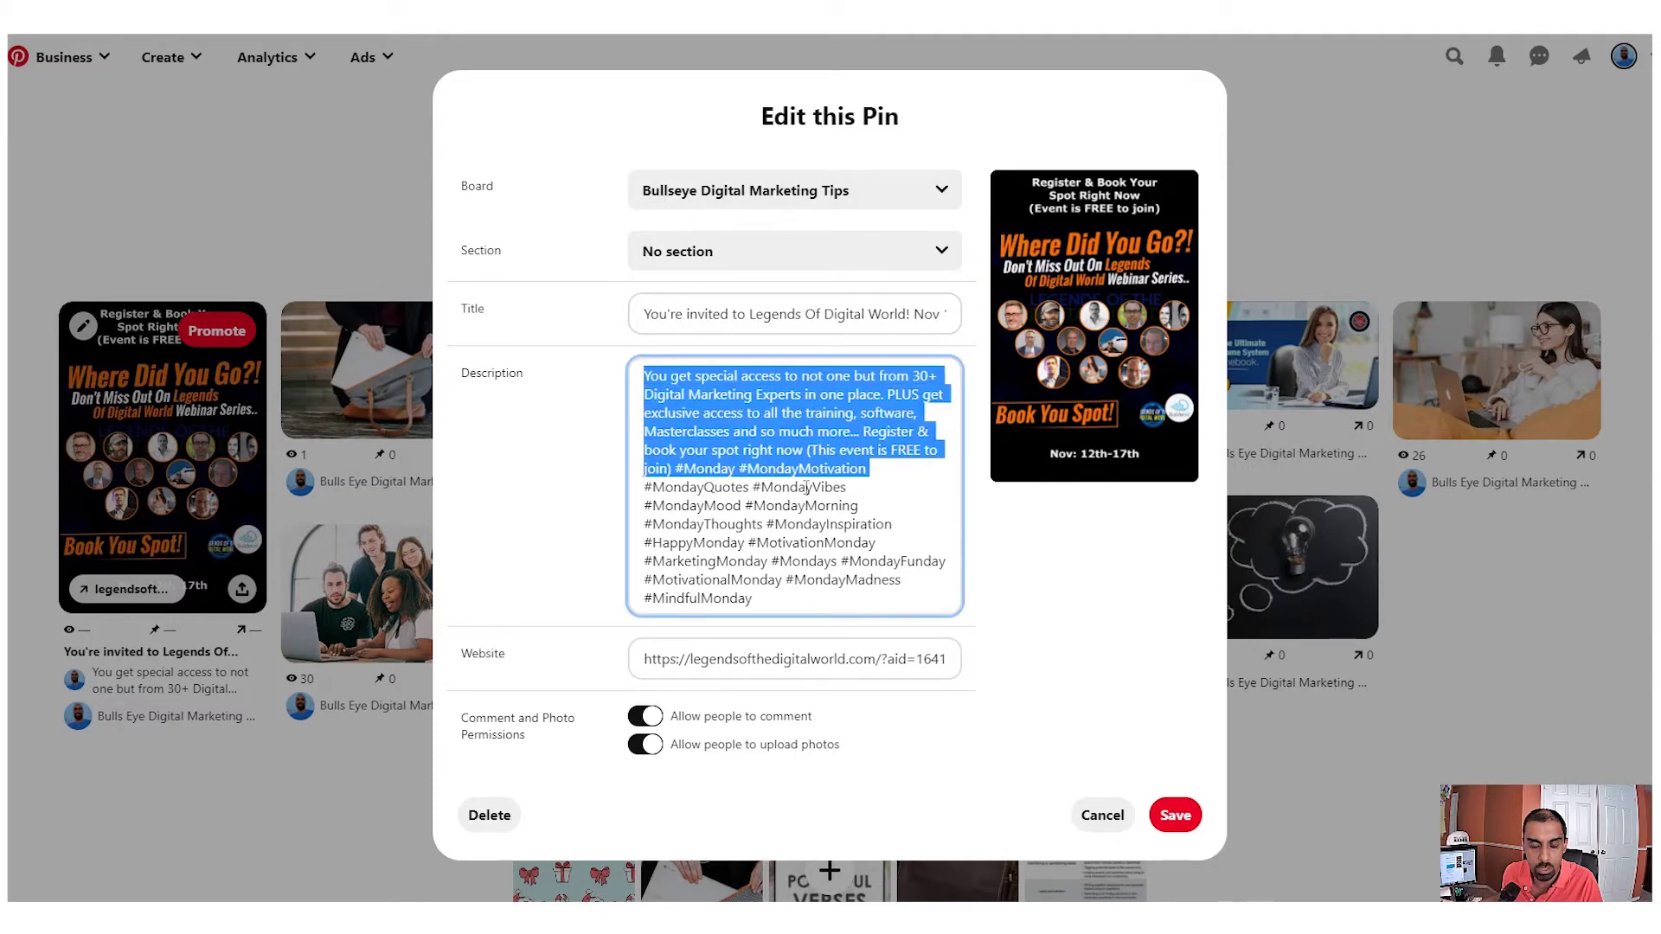
left_click(1102, 815)
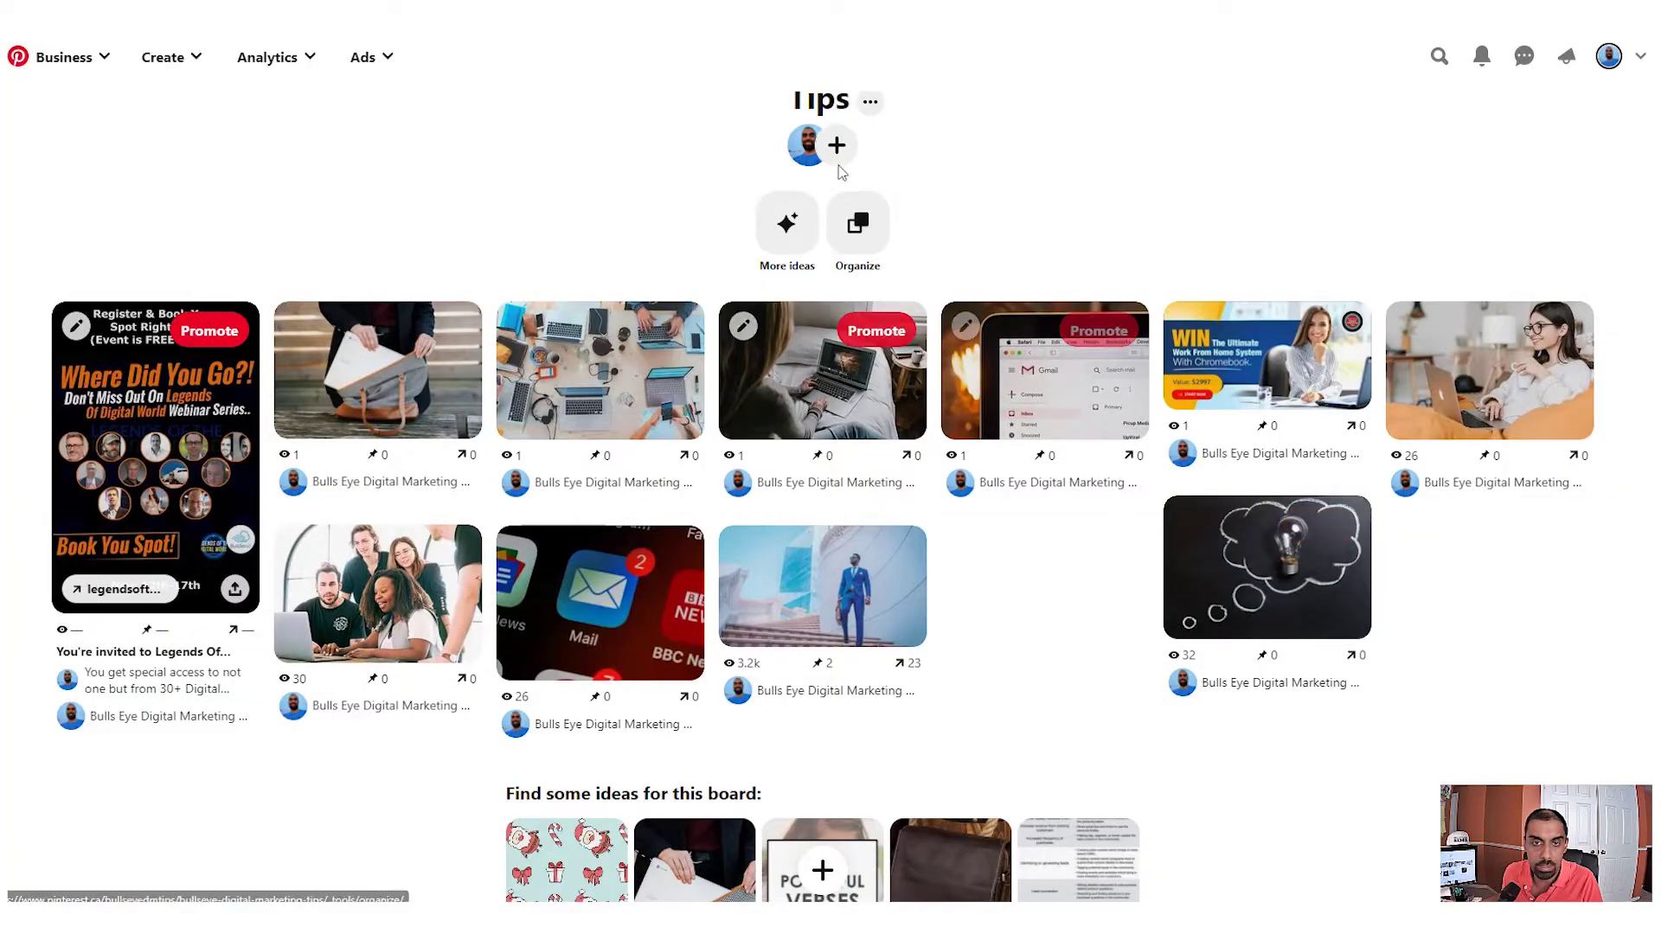
scroll(1055, 160, "up", 1)
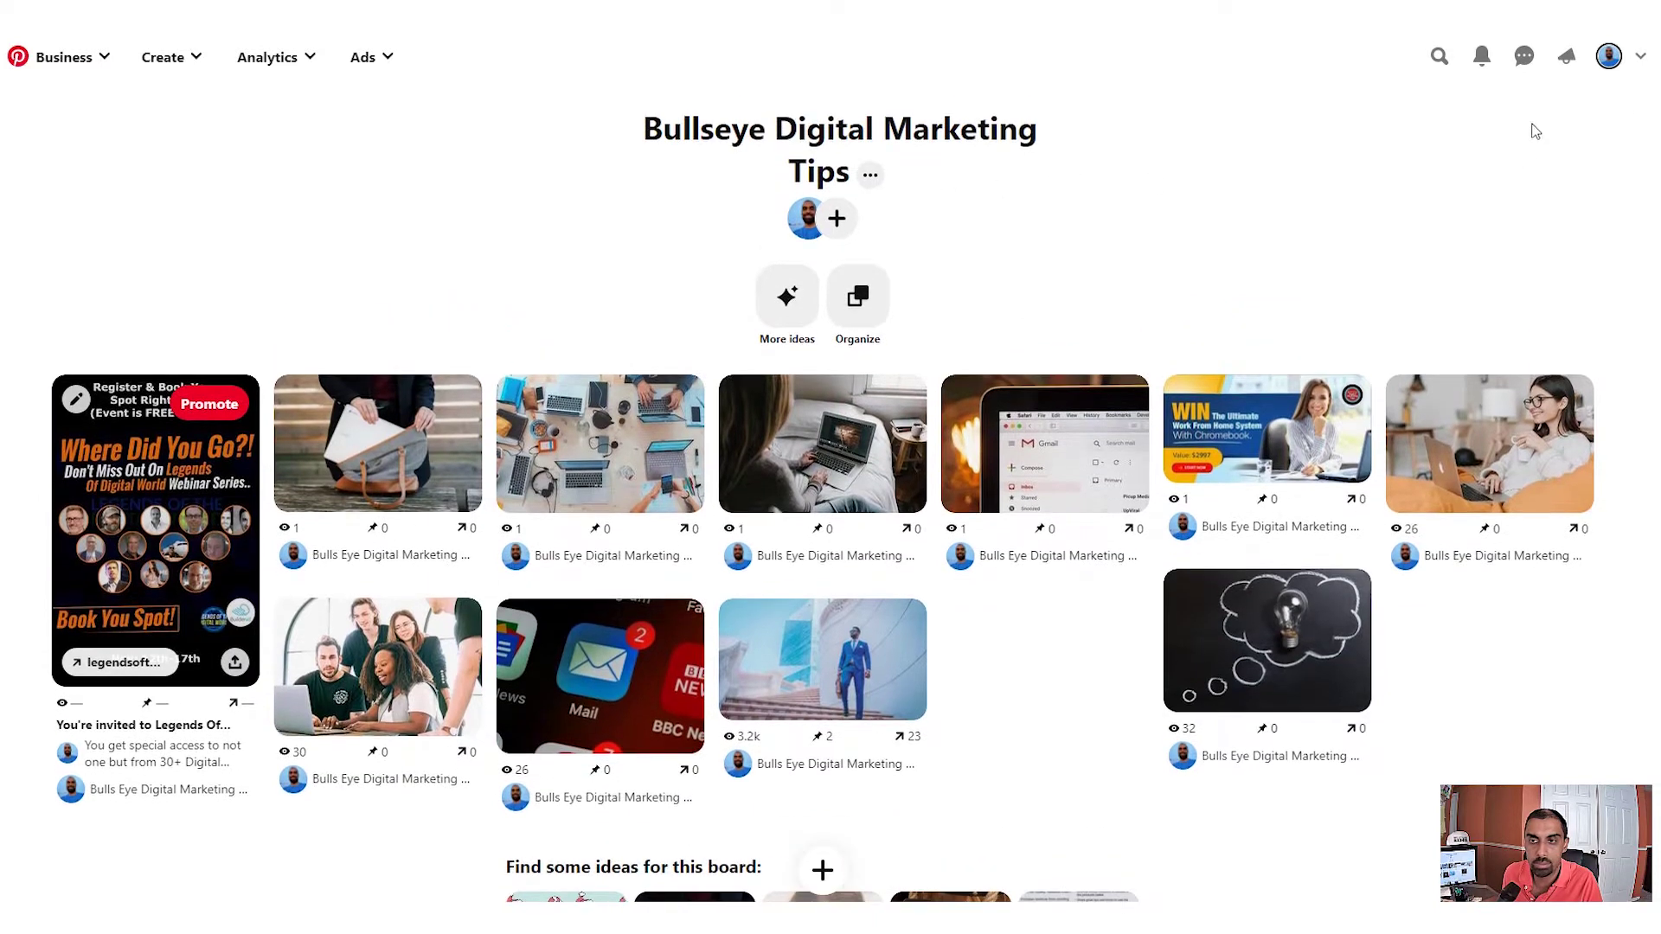
- Return to the profile, look over the created pins, and show the saved boards
left_click(1608, 59)
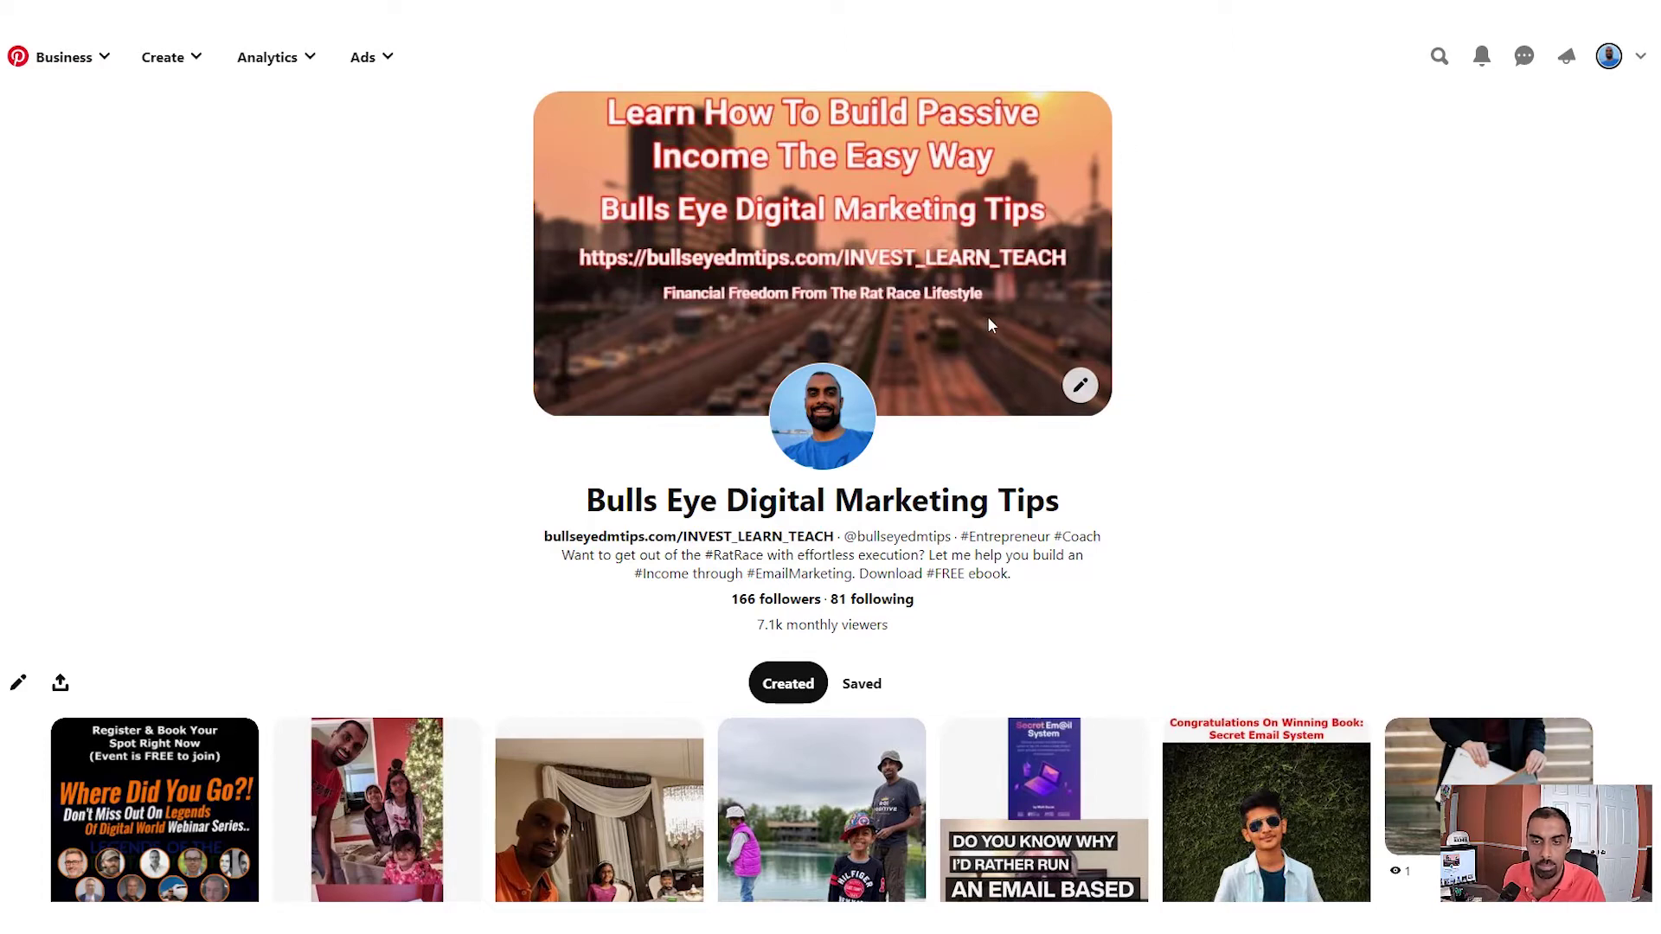
scroll(1182, 345, "down", 5)
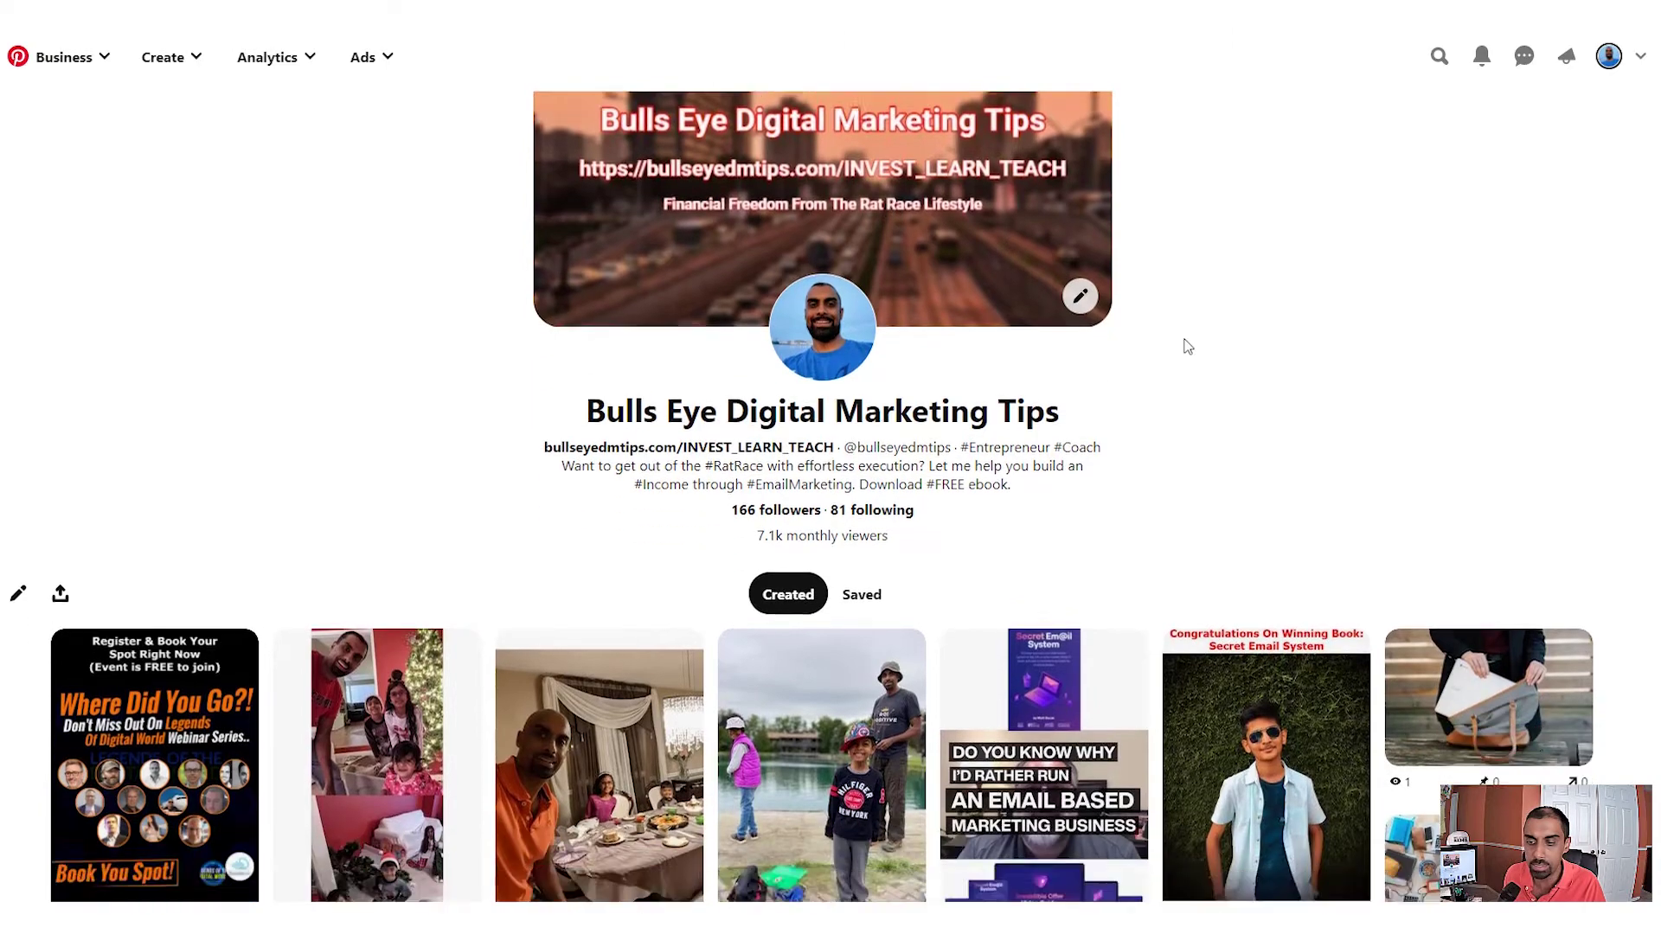
scroll(1583, 118, "up", 5)
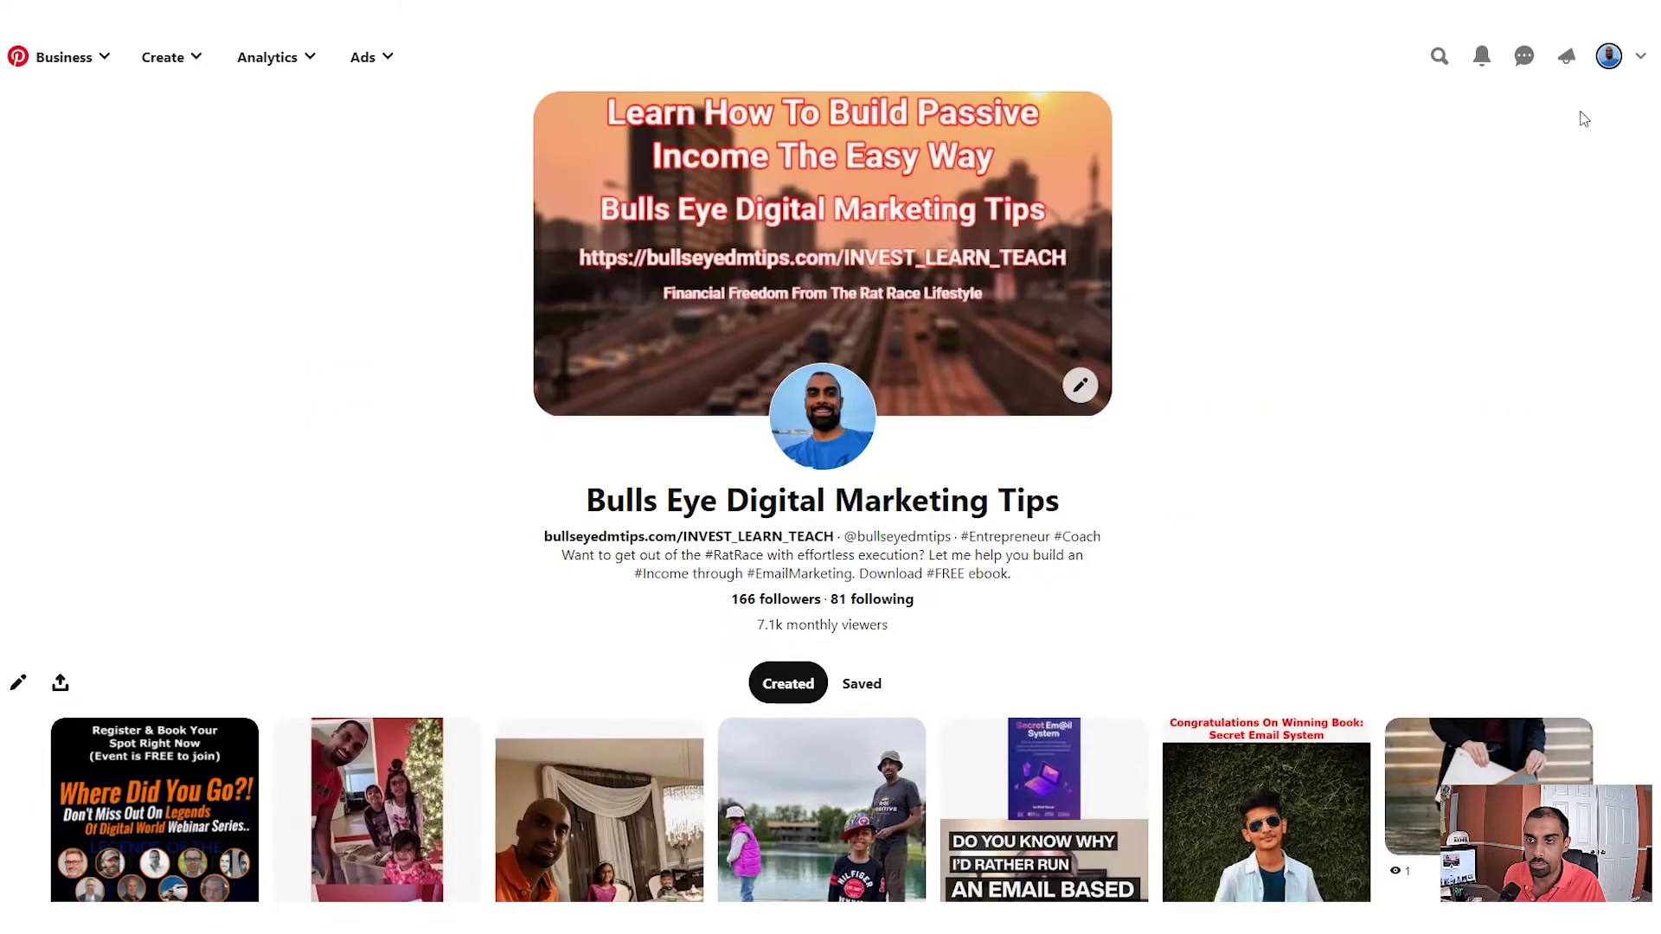
left_click(874, 681)
scroll(1044, 580, "down", 2)
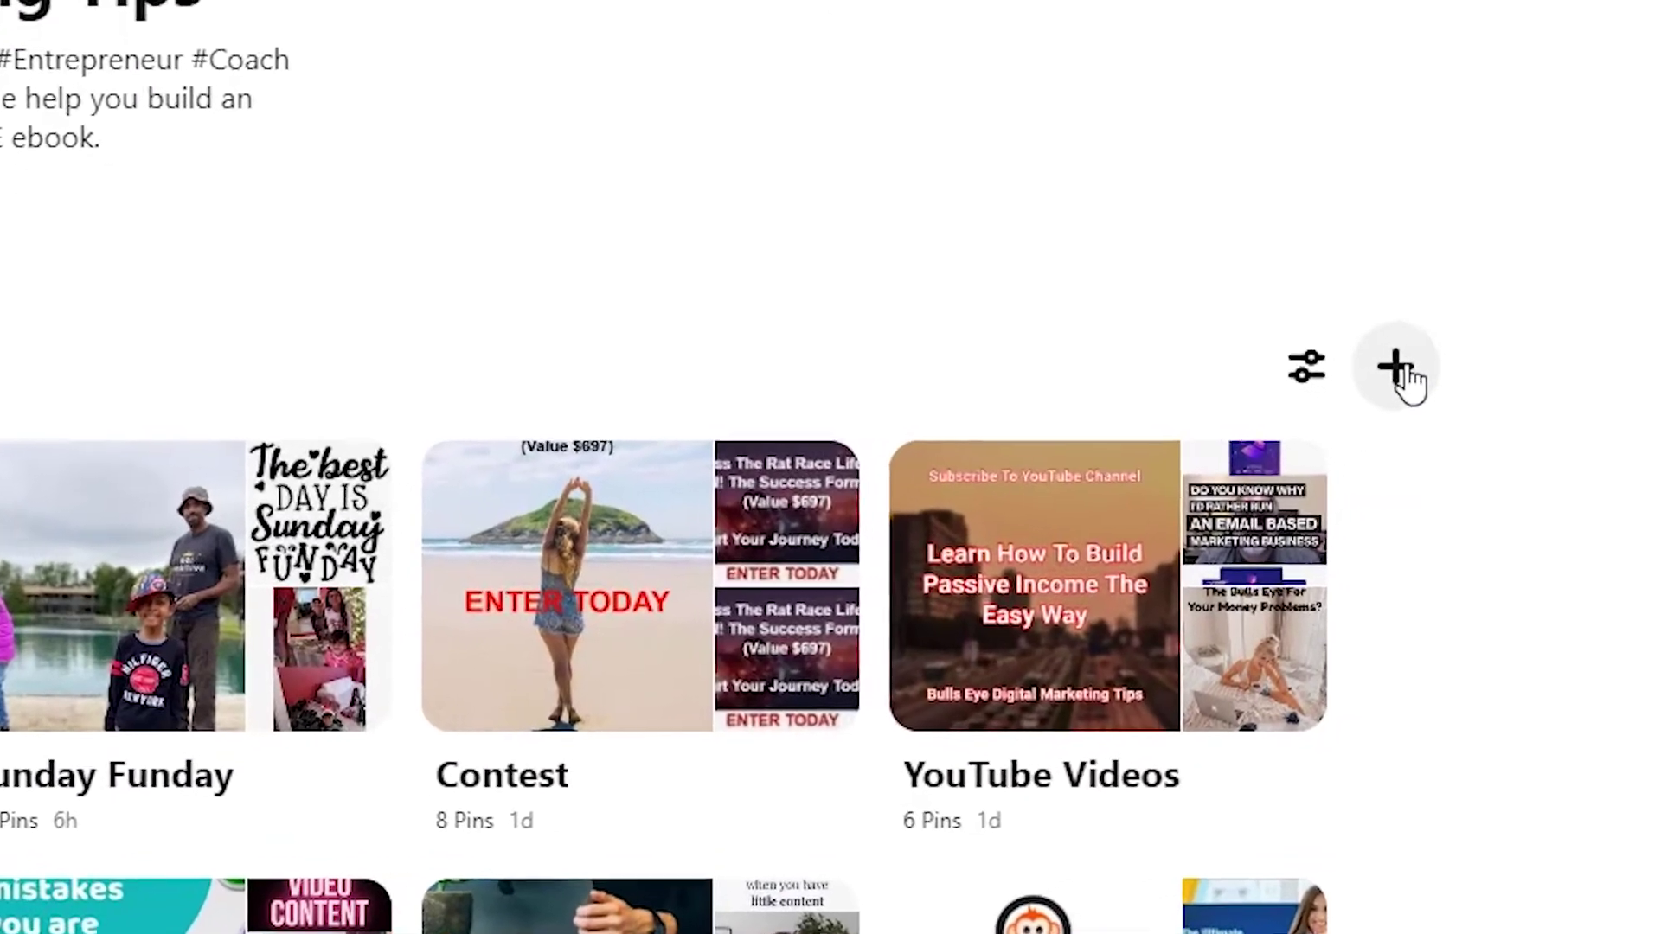
- Start a new pin from the saved boards and examine its title, description and destination link fields
left_click(1471, 414)
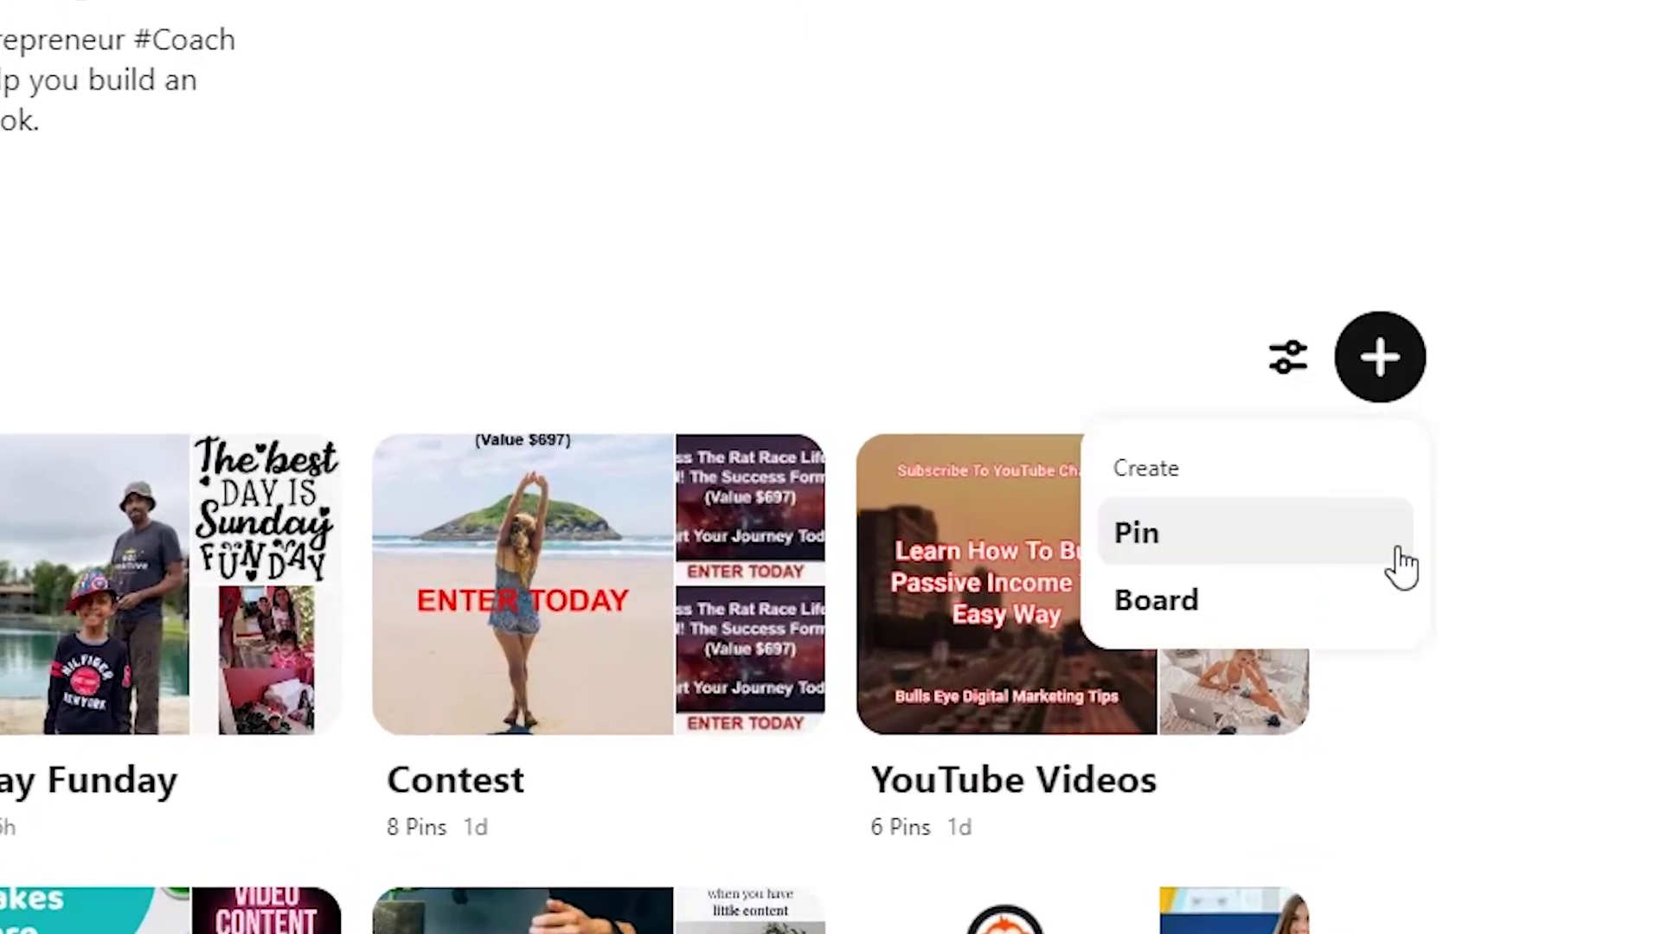
left_click(1205, 550)
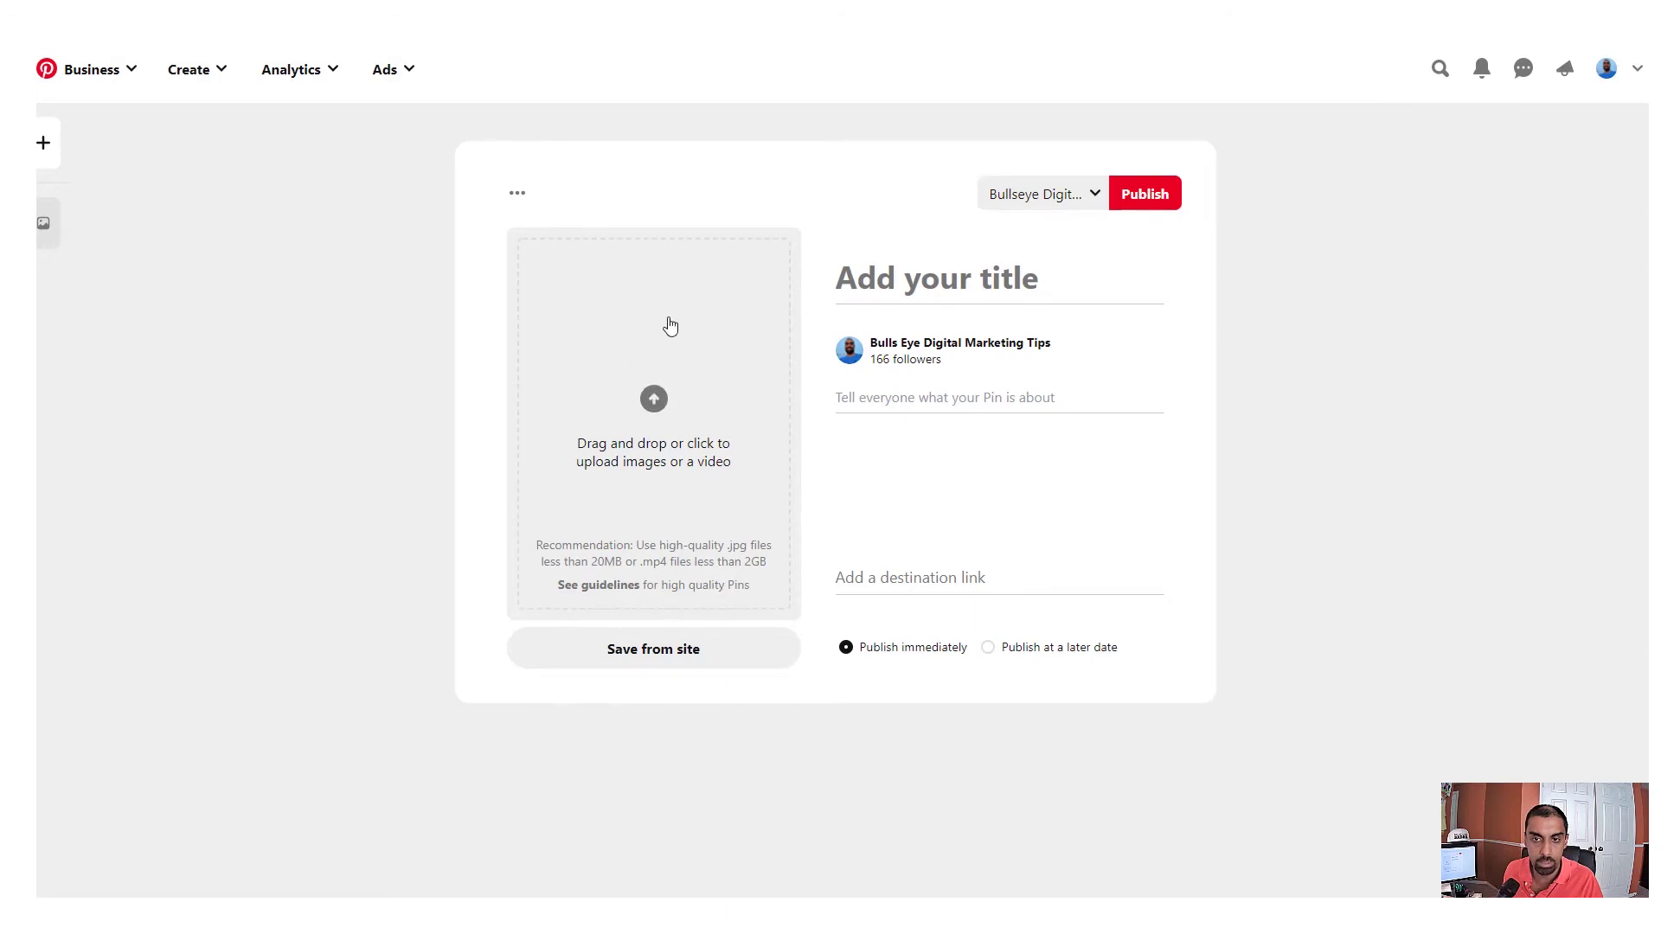
left_click(907, 276)
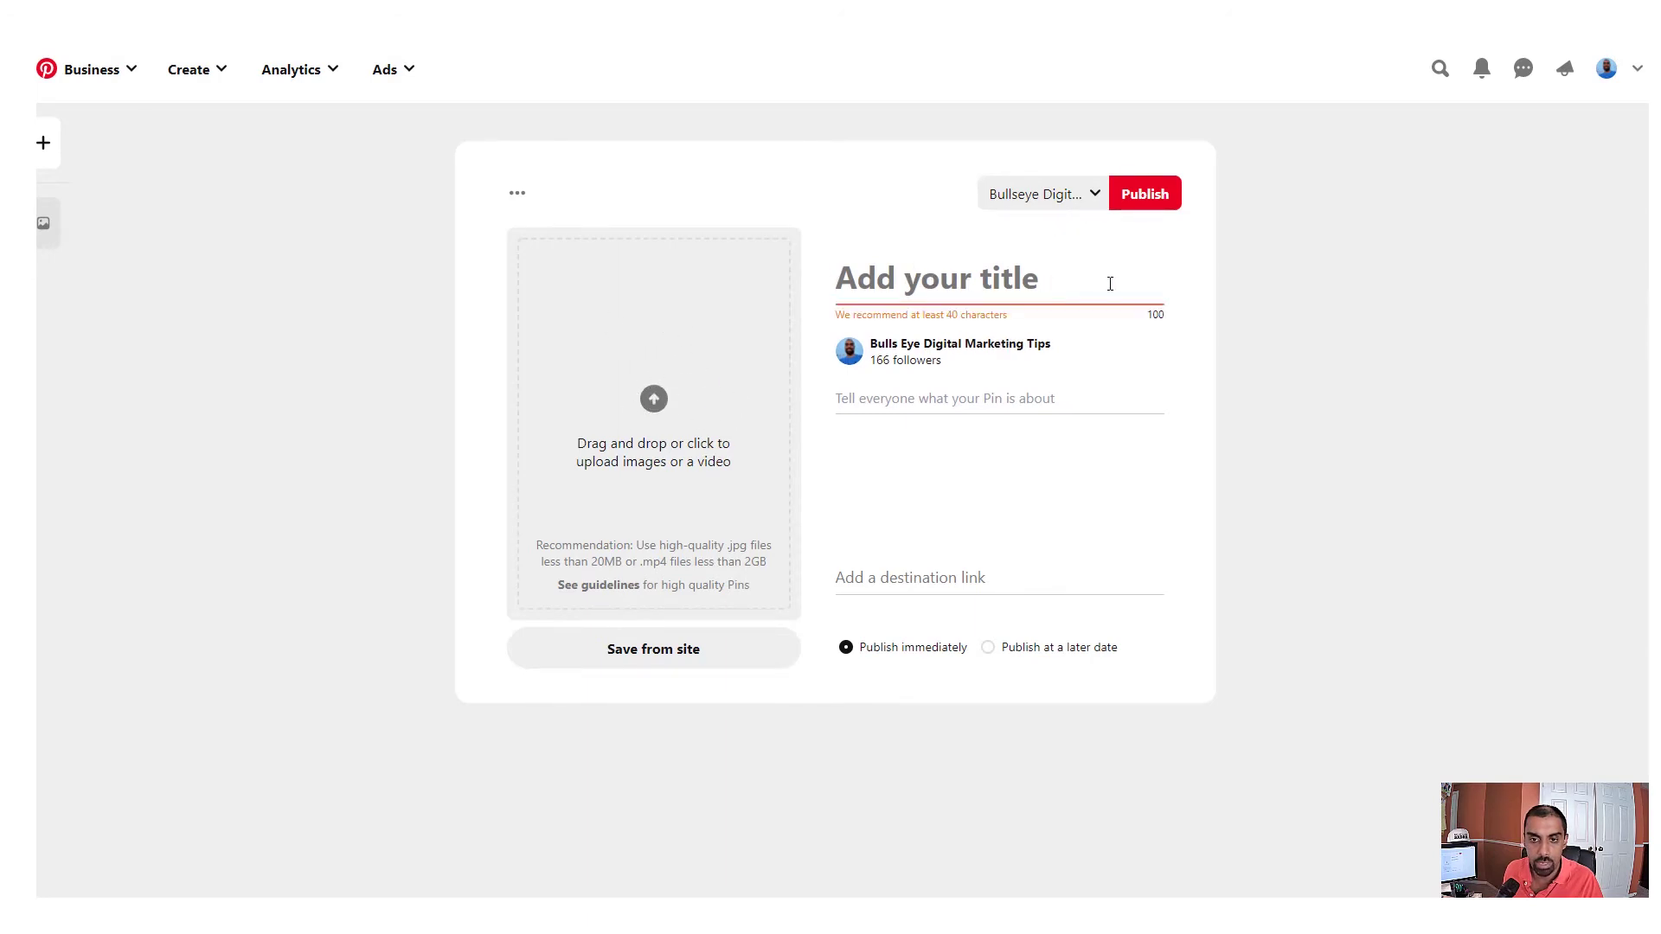
left_click(908, 397)
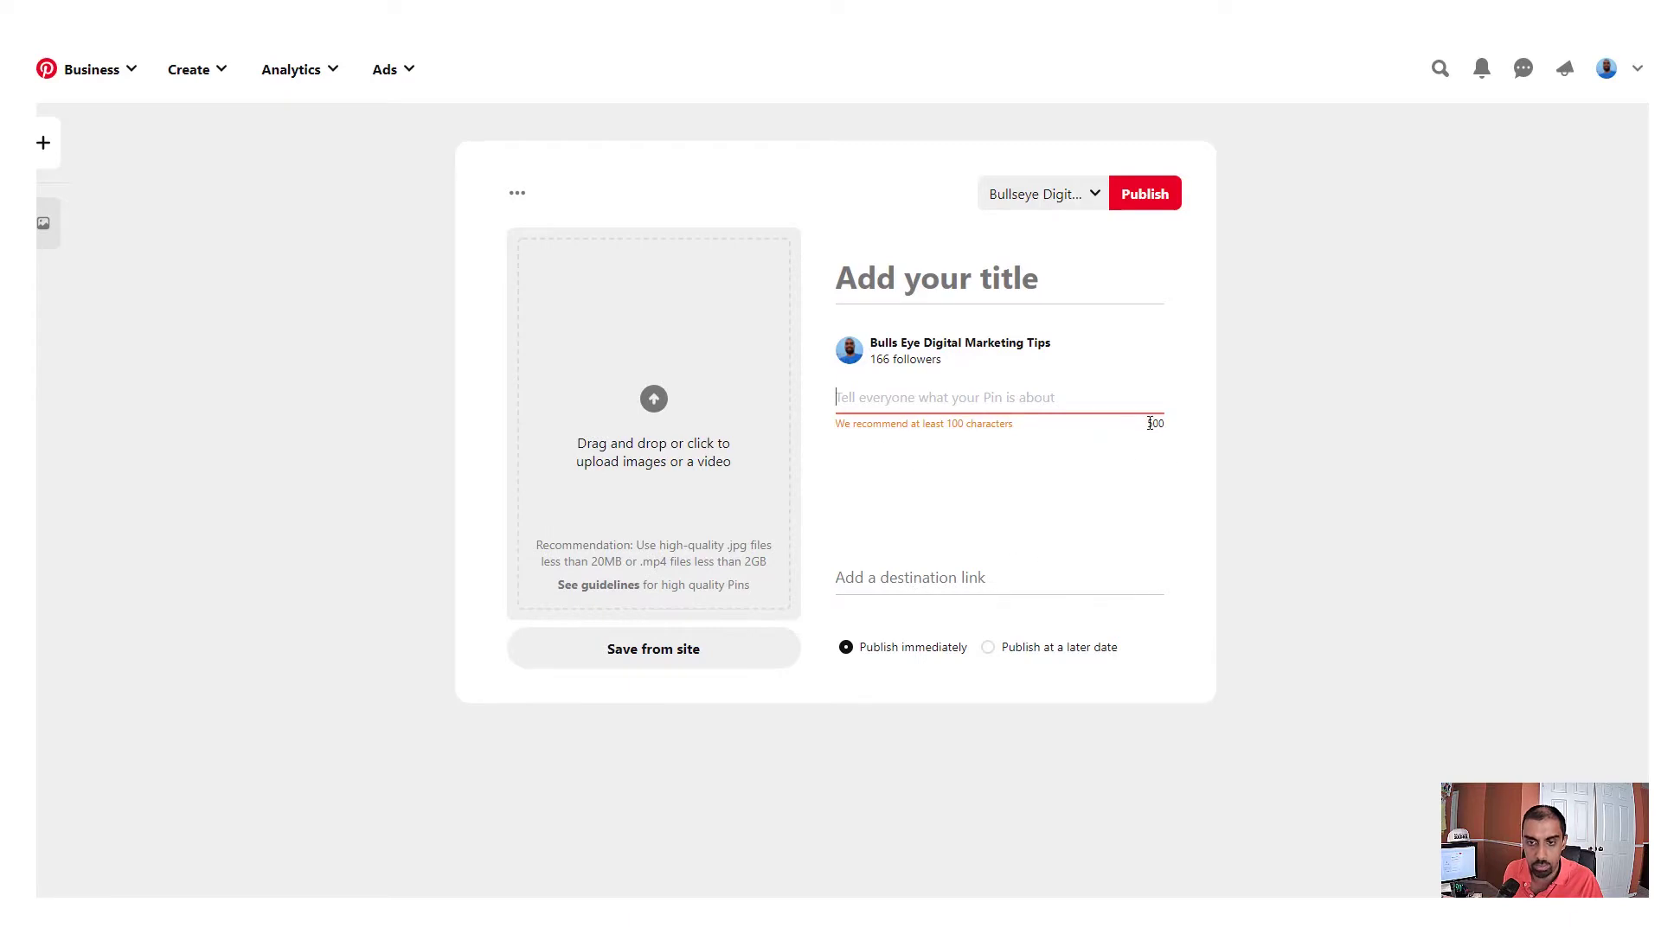
left_click(938, 580)
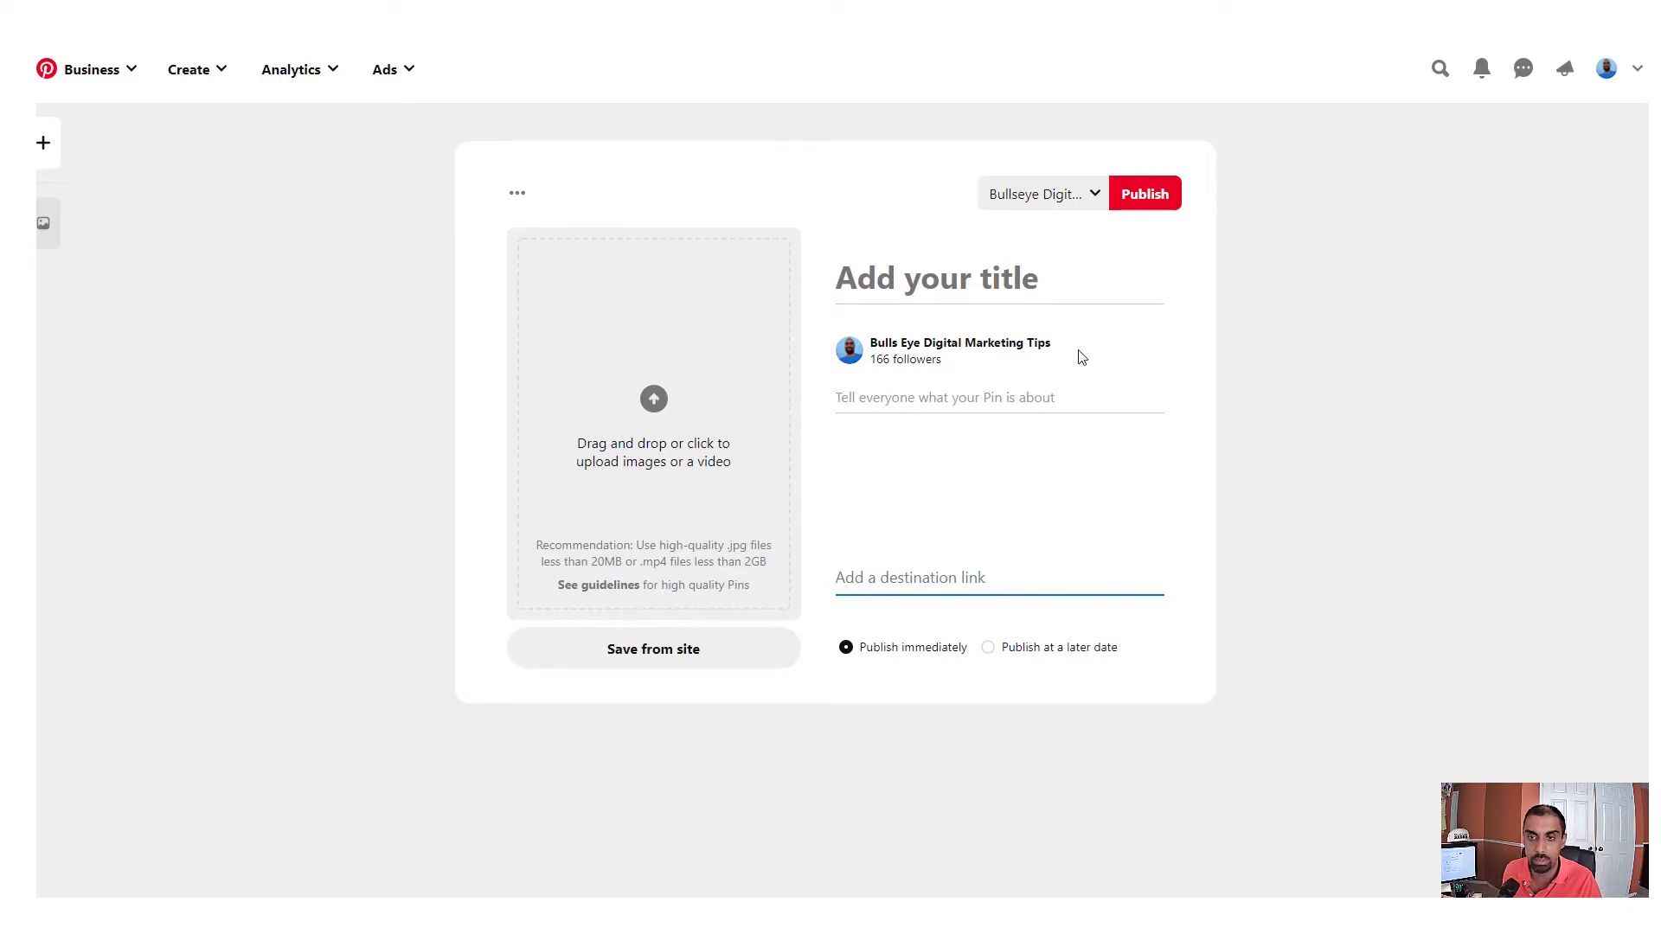
- Browse the boards available for the new pin and choose Bullseye Digital Marketing Tips
left_click(1096, 201)
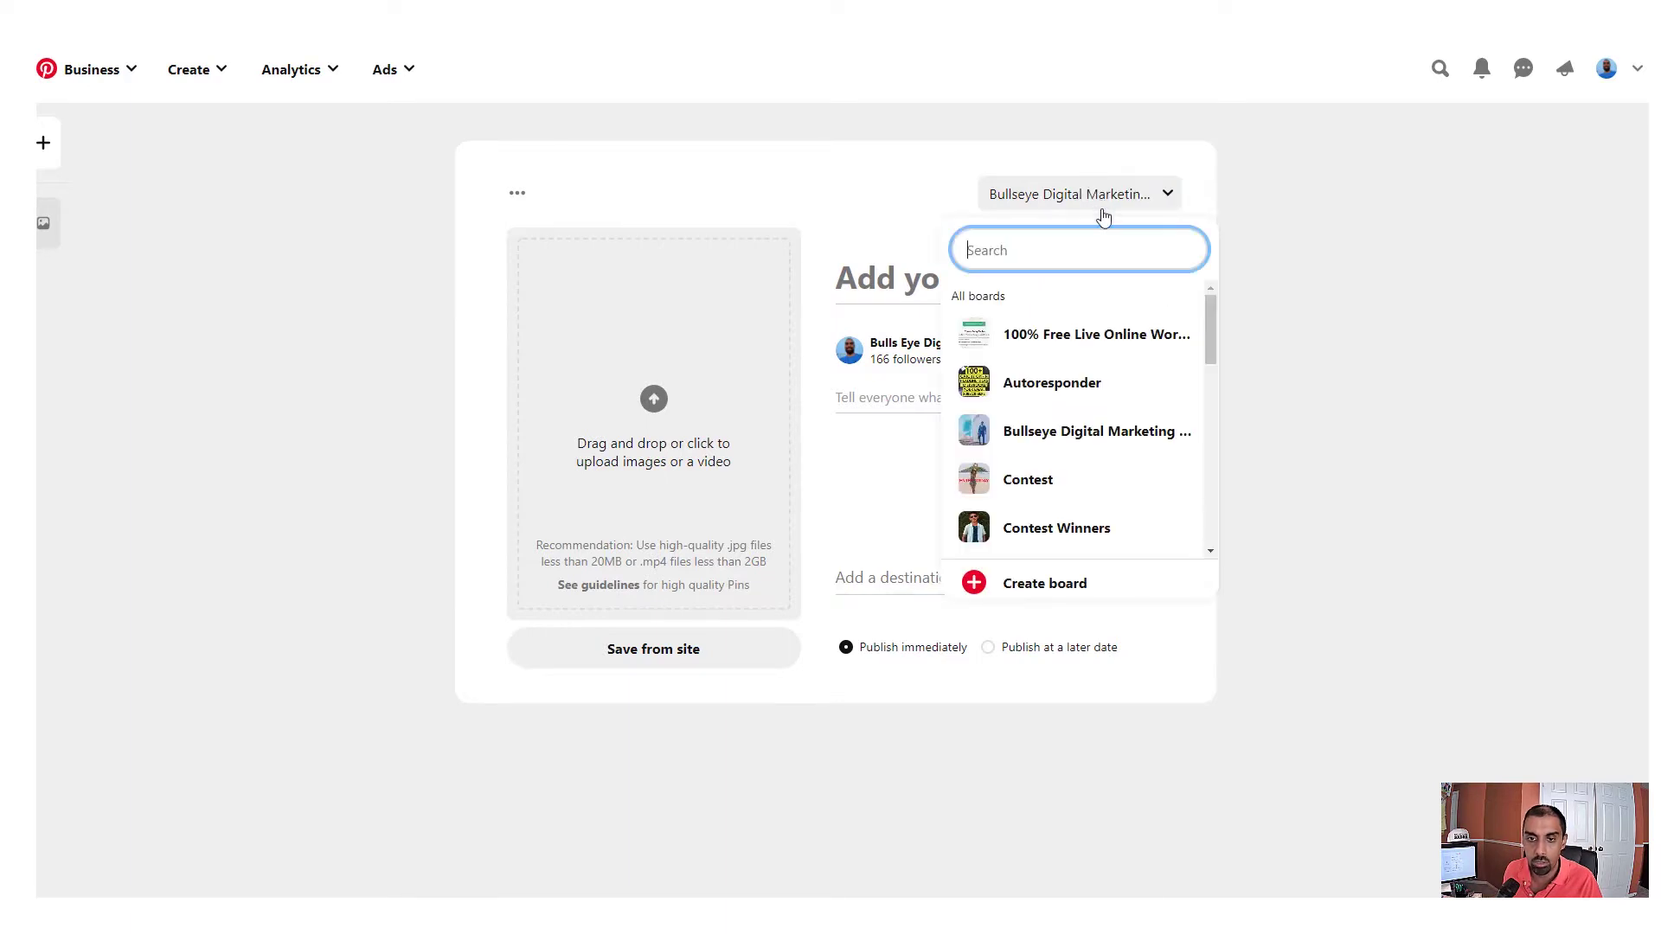
scroll(1071, 406, "down", 1)
scroll(1070, 419, "down", 5)
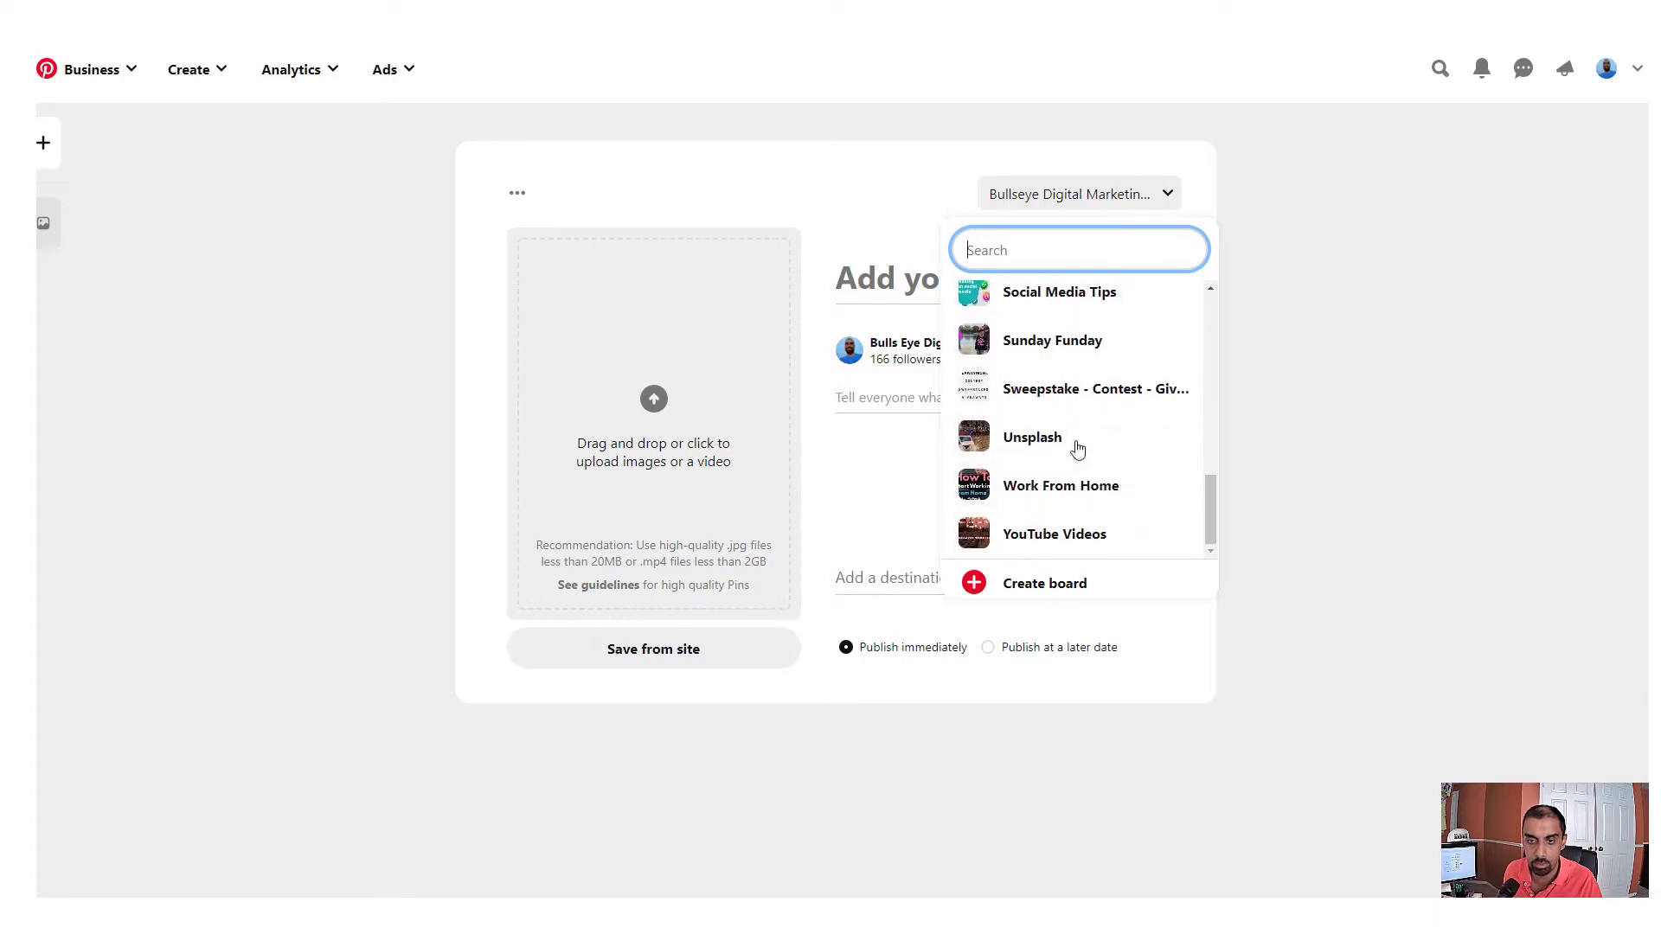
scroll(1073, 441, "up", 10)
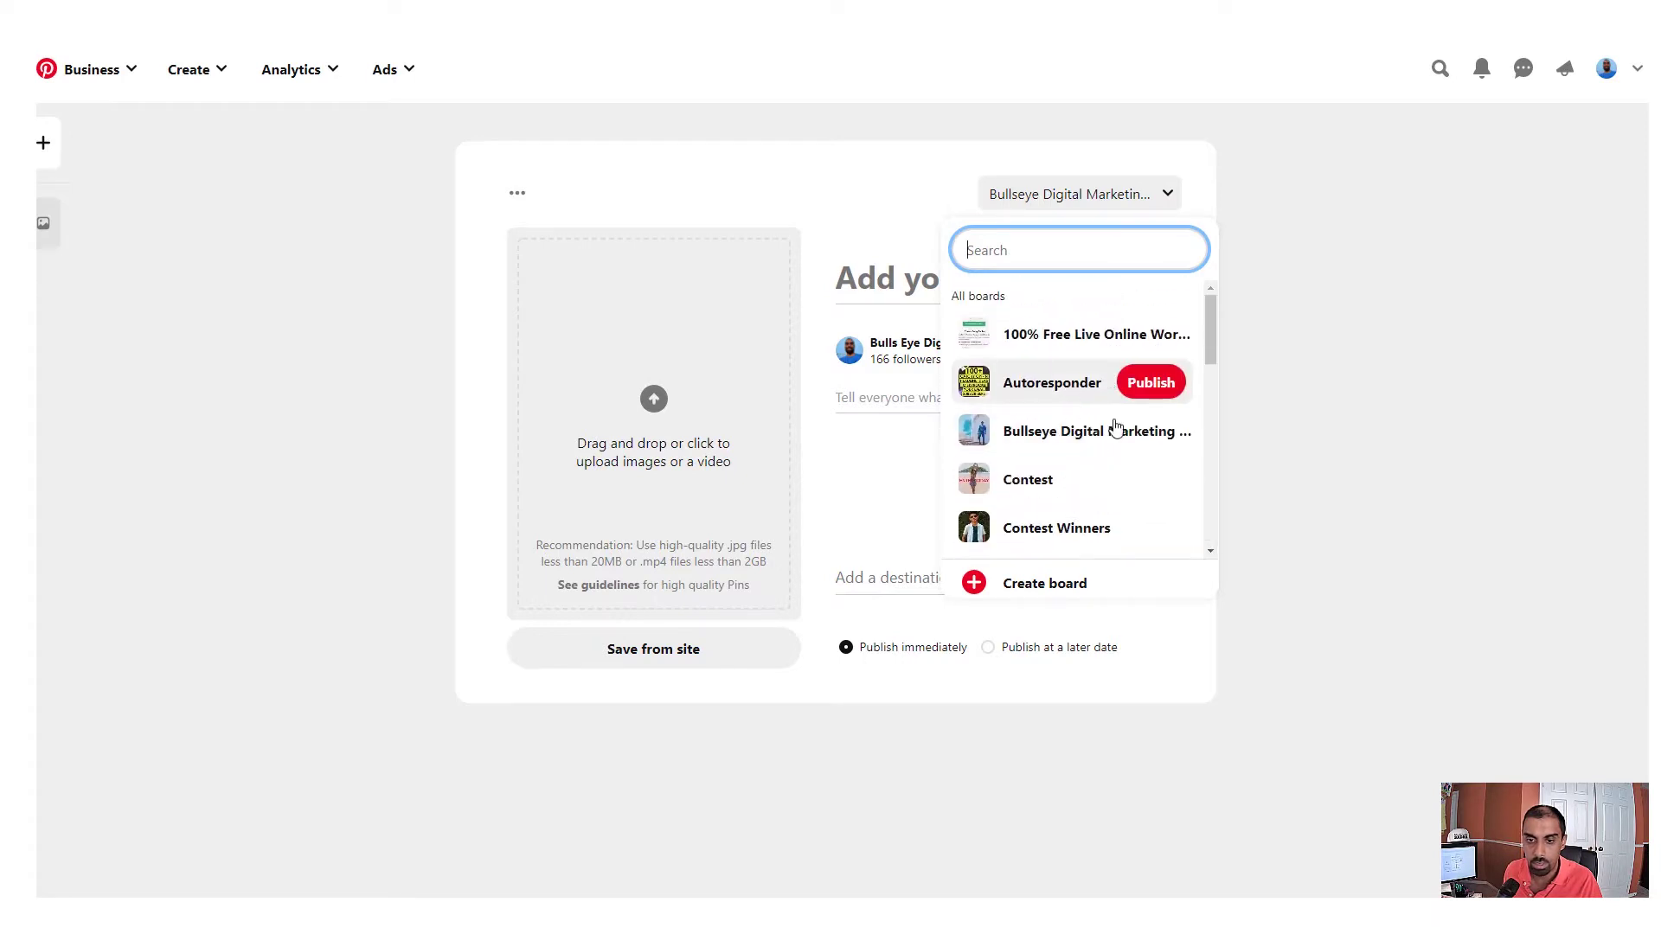
left_click(1053, 429)
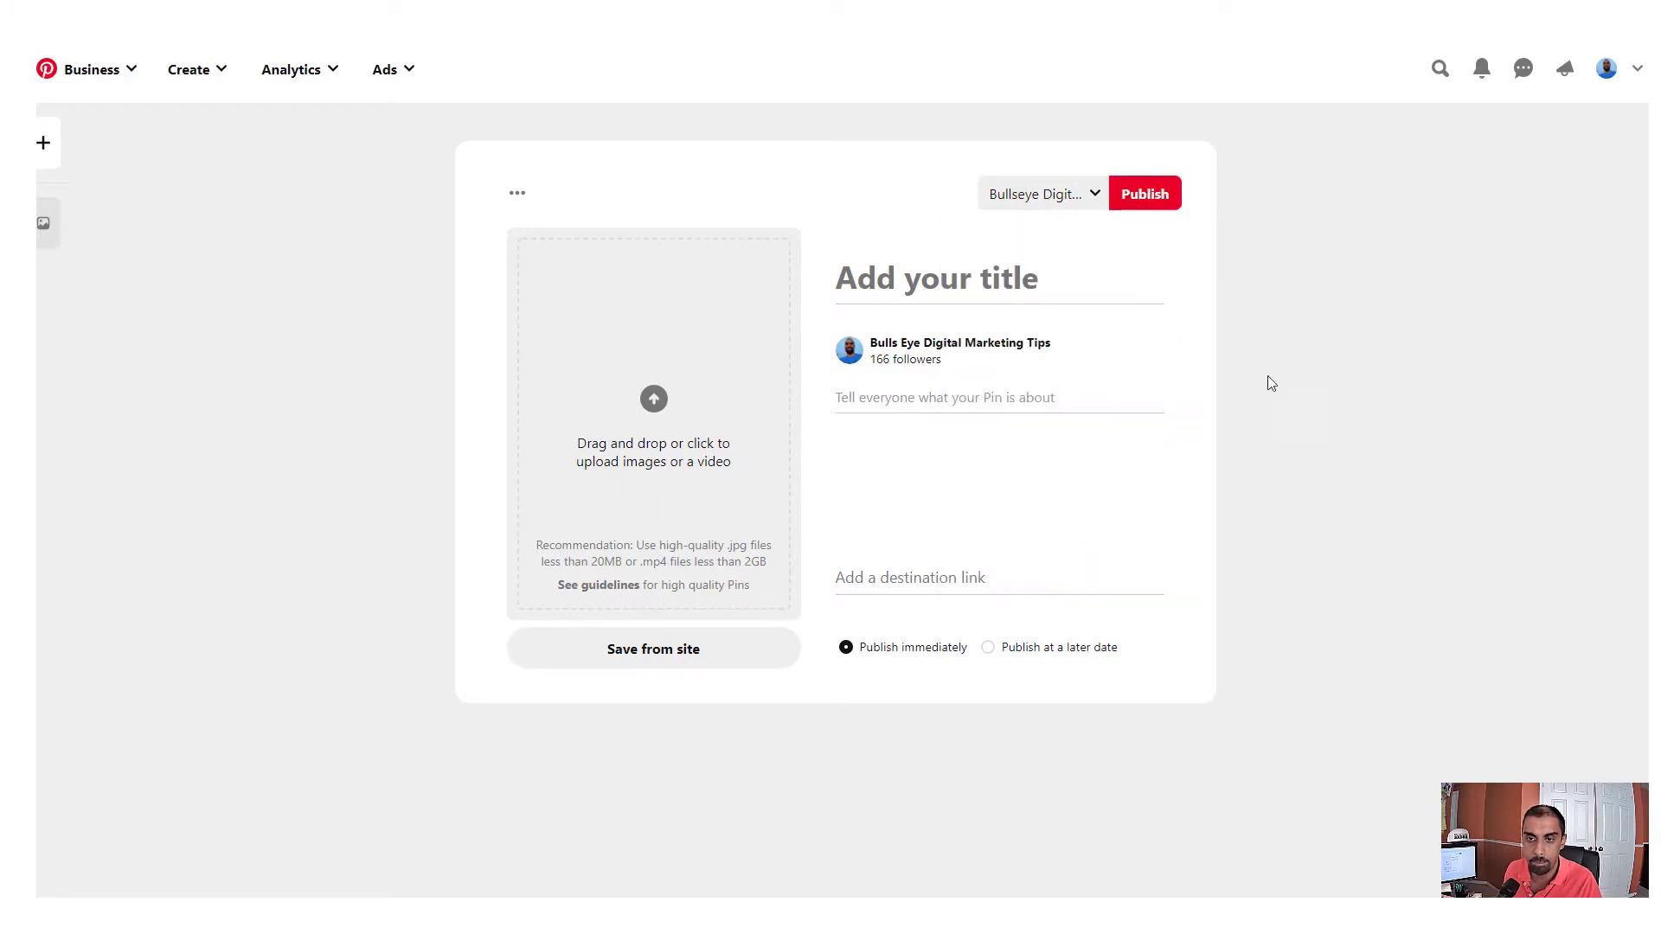
- Go back to the profile's saved boards and open the Motivational Quotes board to view its description and pins
left_click(1611, 76)
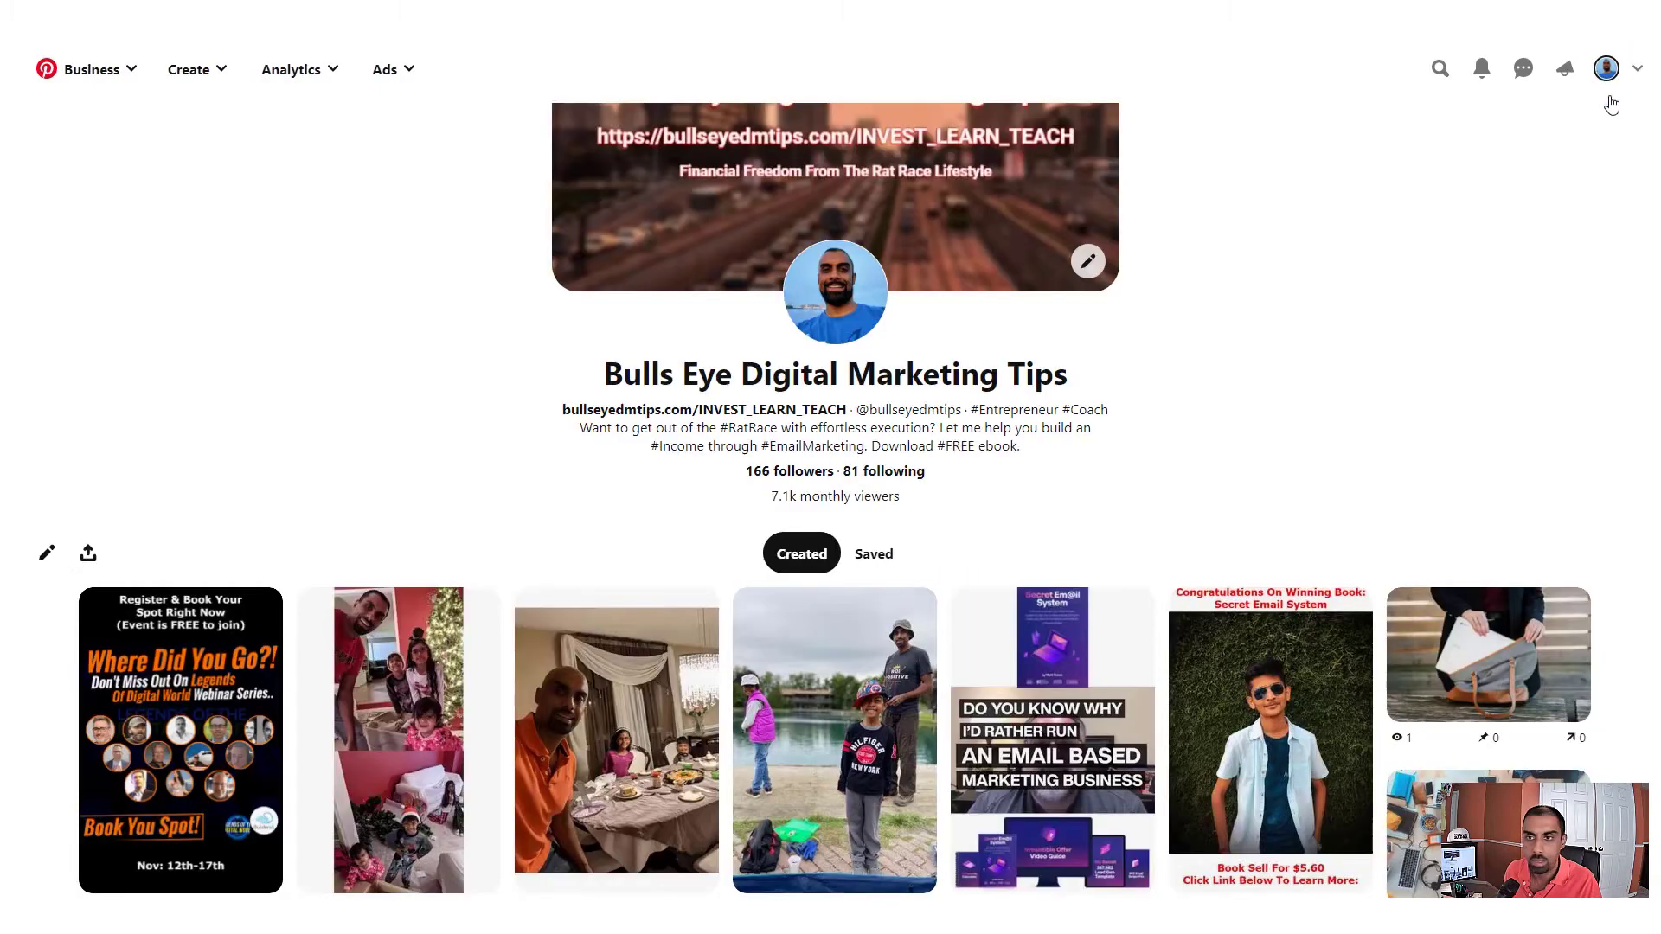
scroll(814, 514, "down", 3)
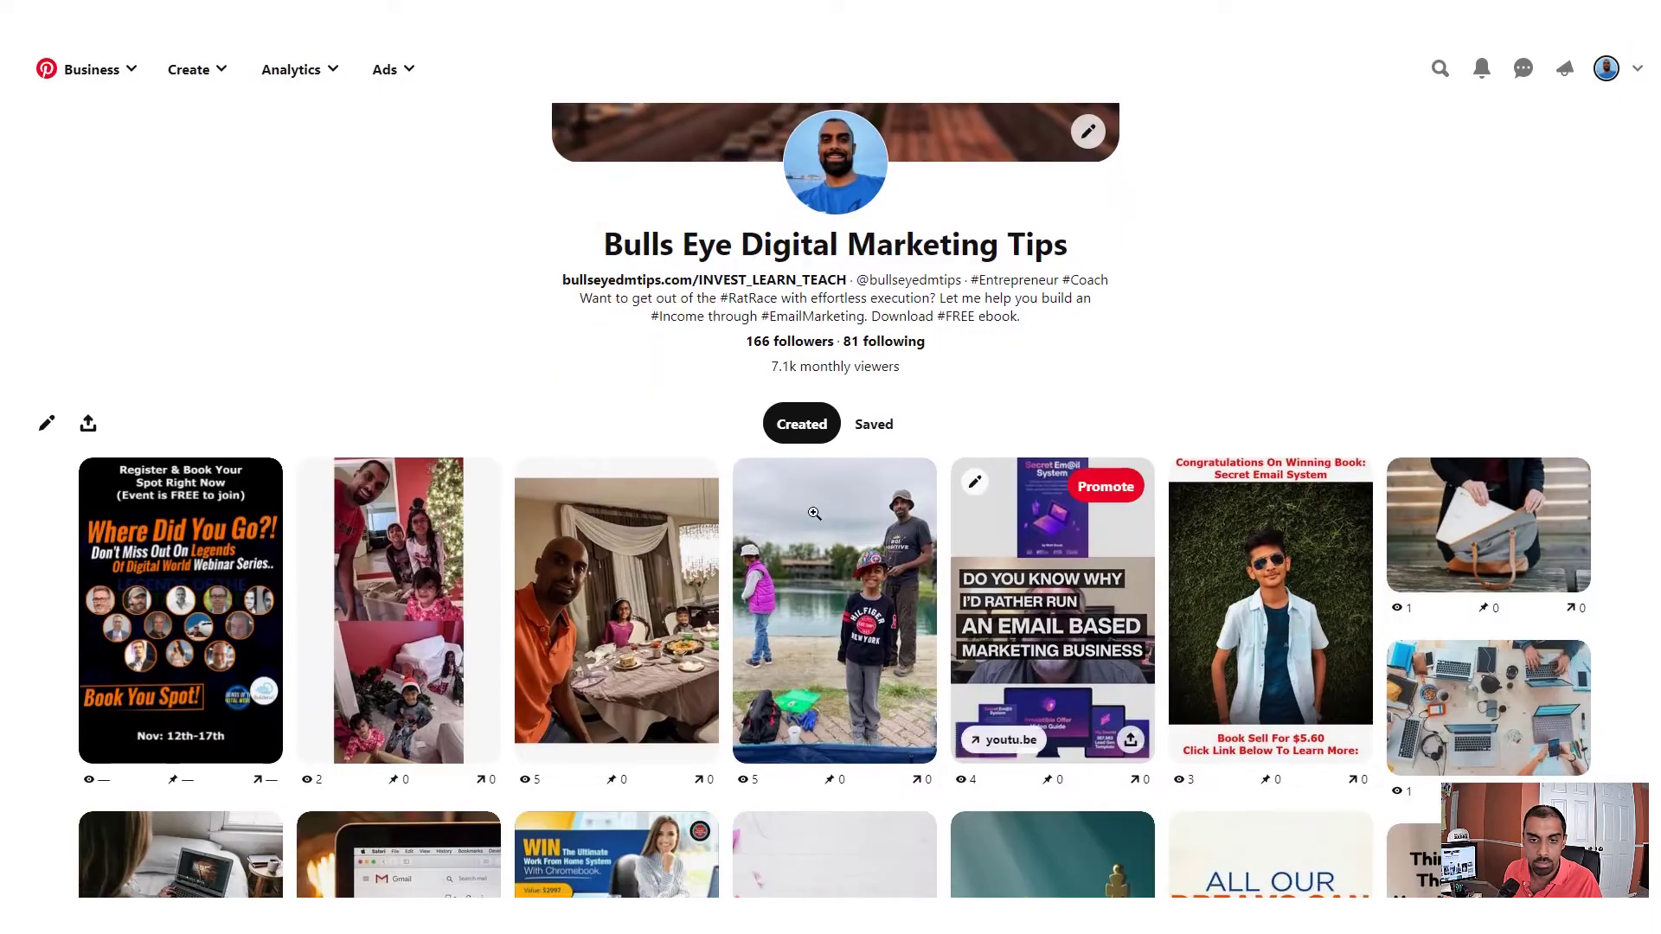
left_click(875, 424)
scroll(678, 561, "down", 3)
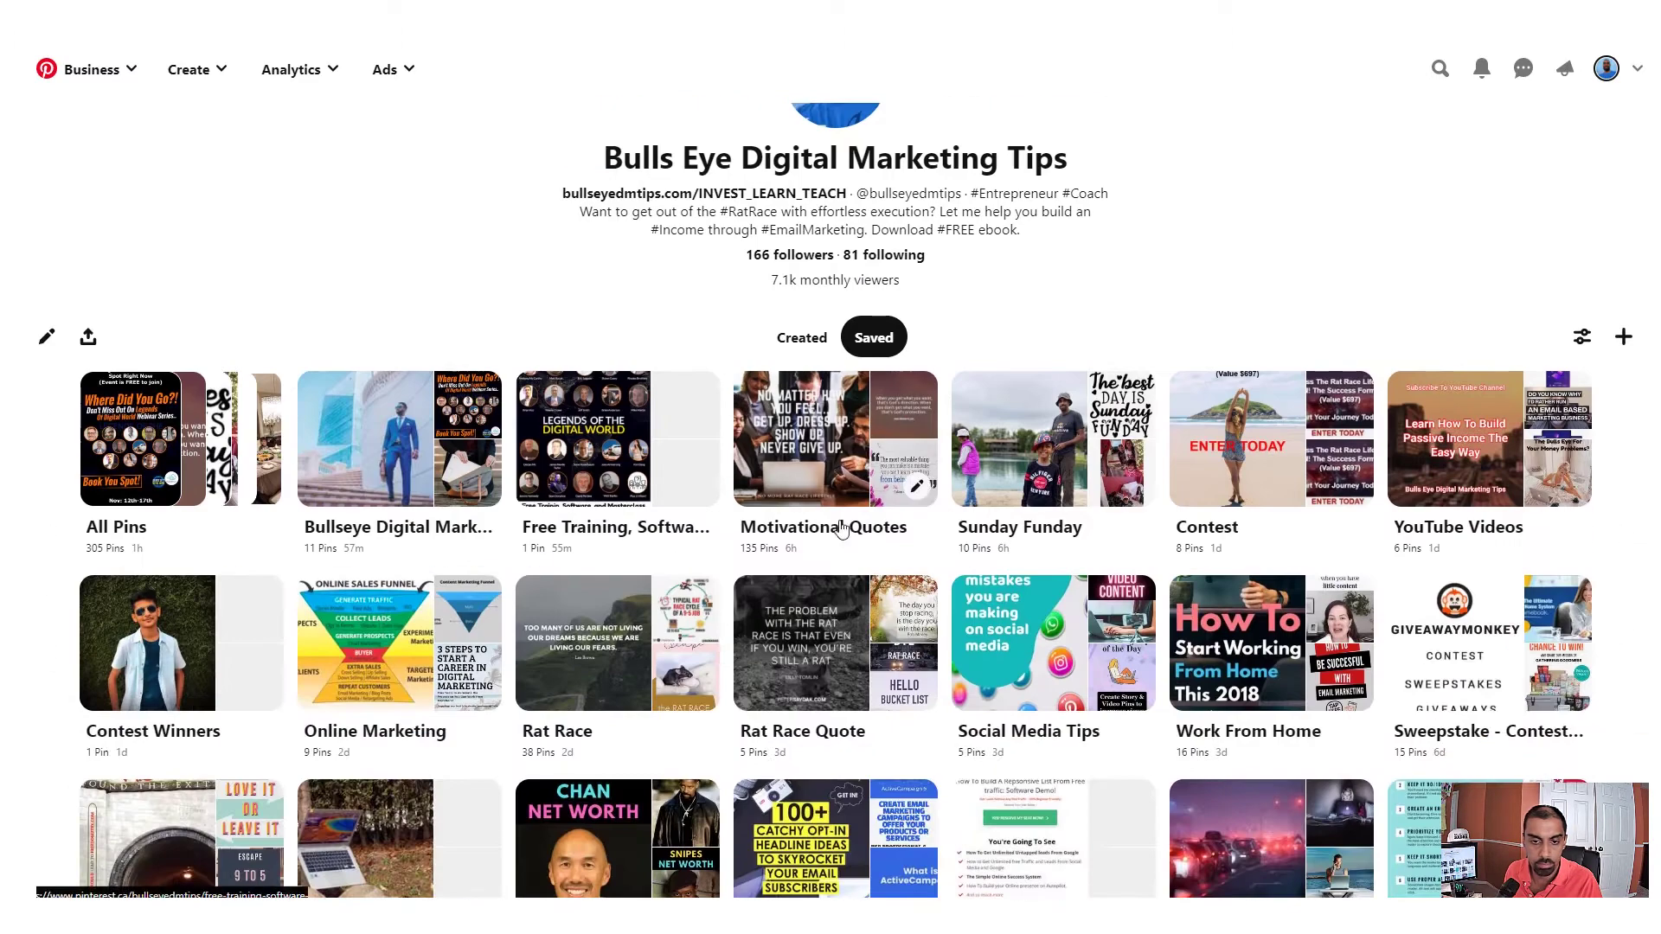
left_click(833, 437)
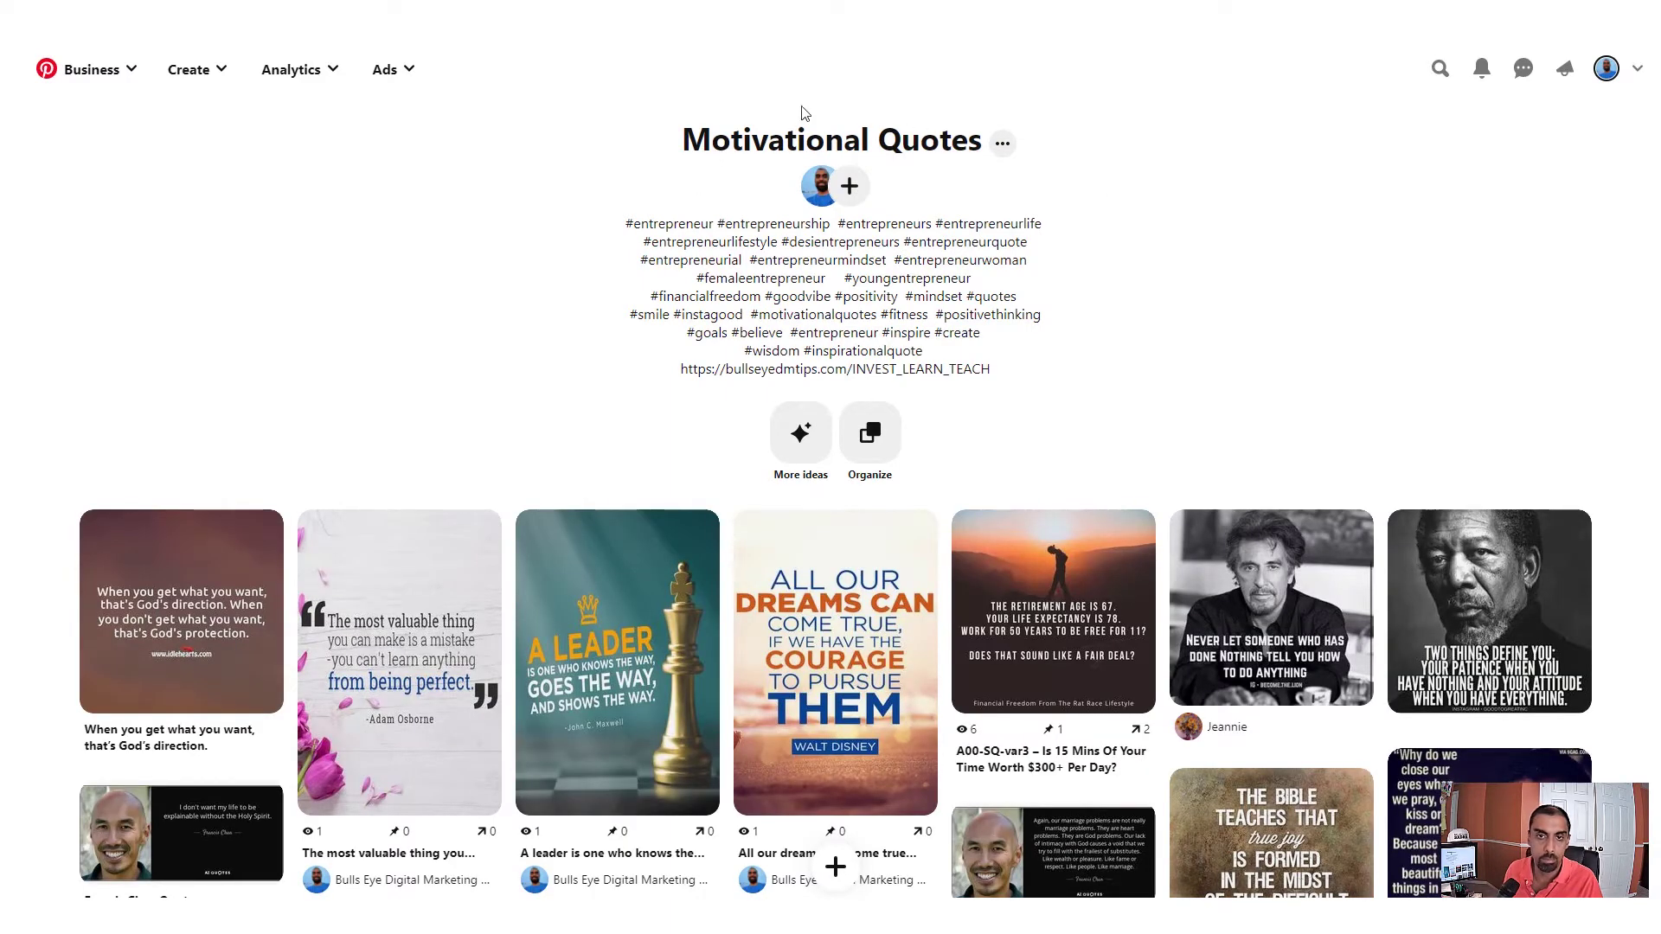
- Return to the profile's saved boards, open the form for a new board, inspect its name suggestions, and close it without creating one
left_click(1606, 71)
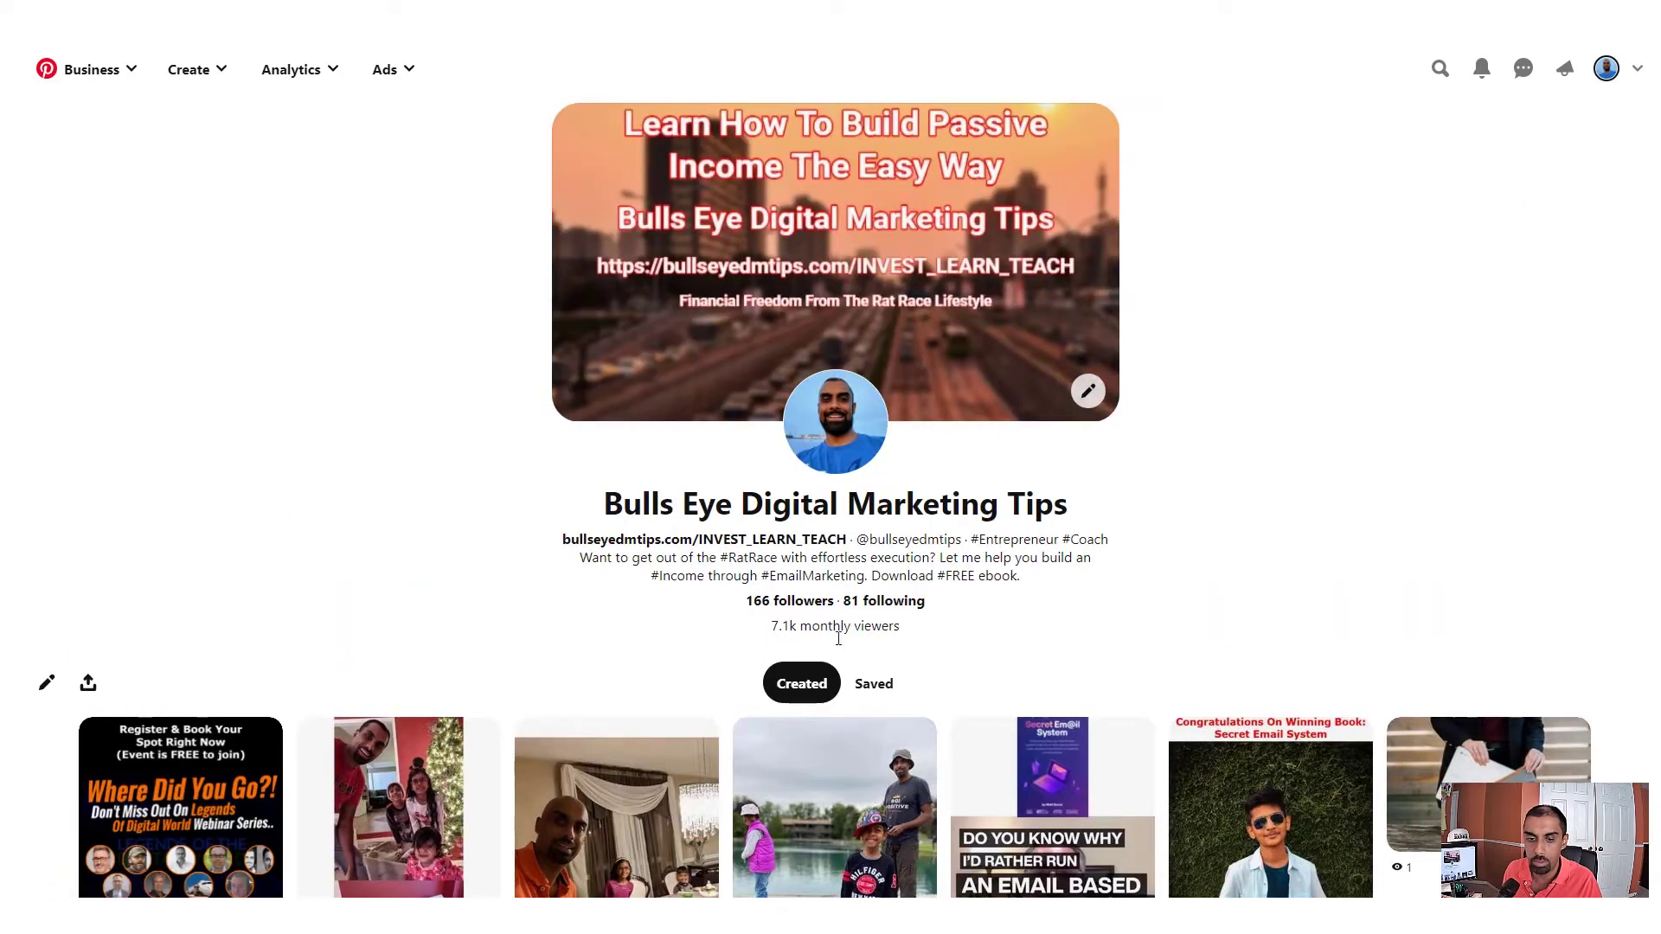
left_click(875, 685)
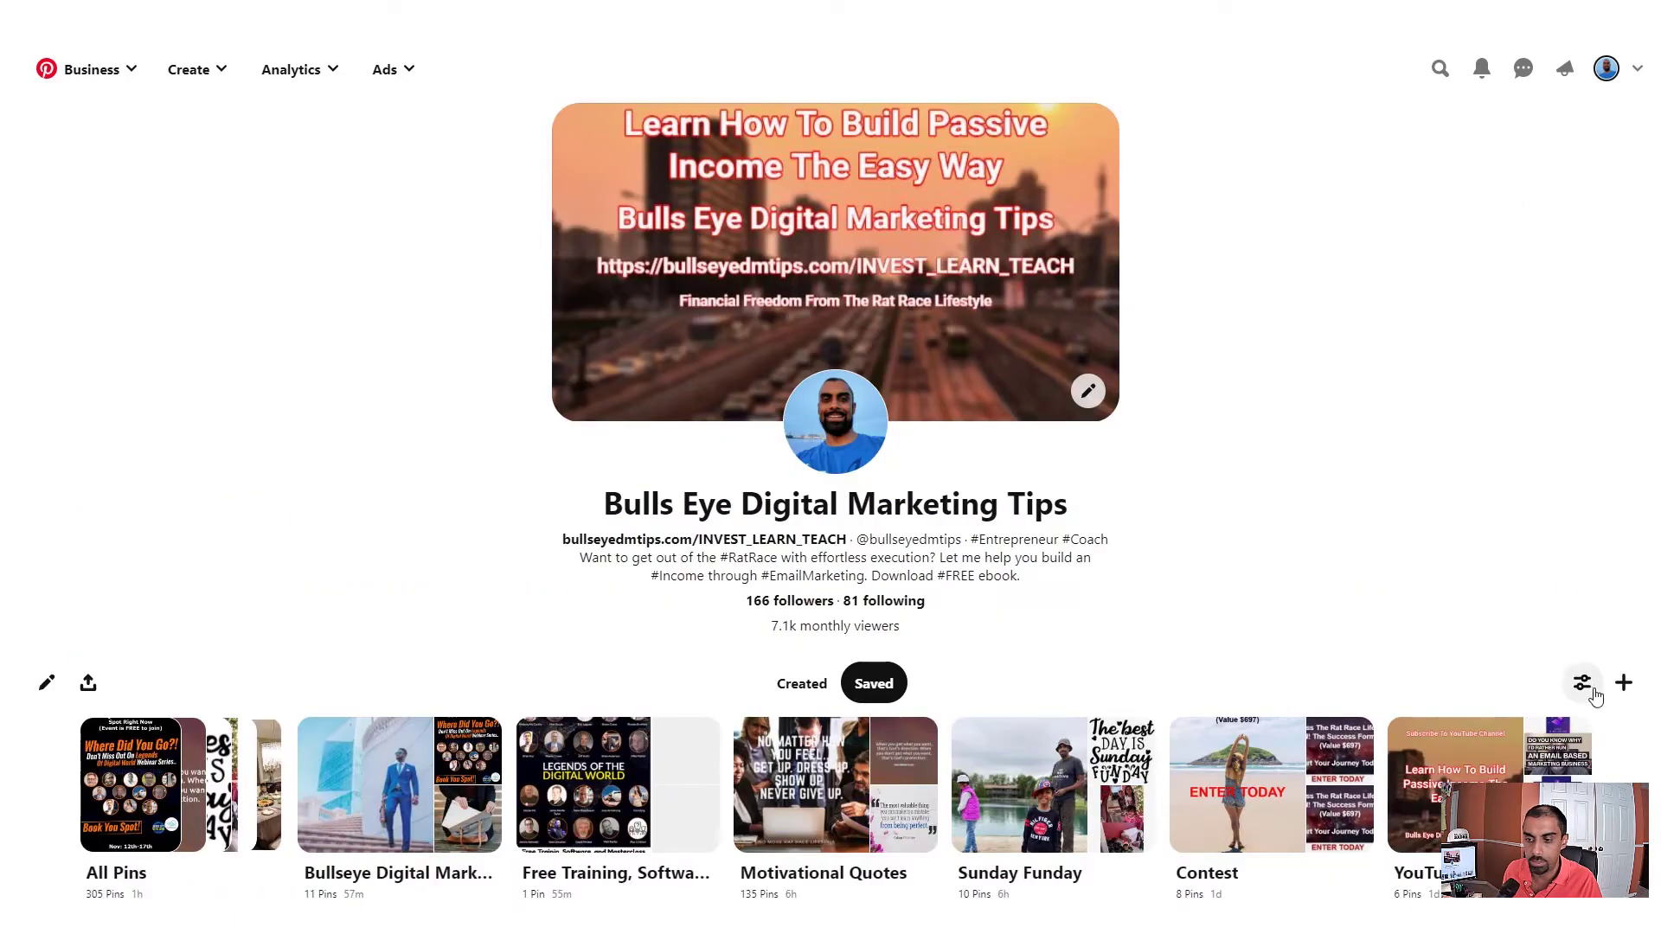
left_click(1623, 683)
left_click(1526, 764)
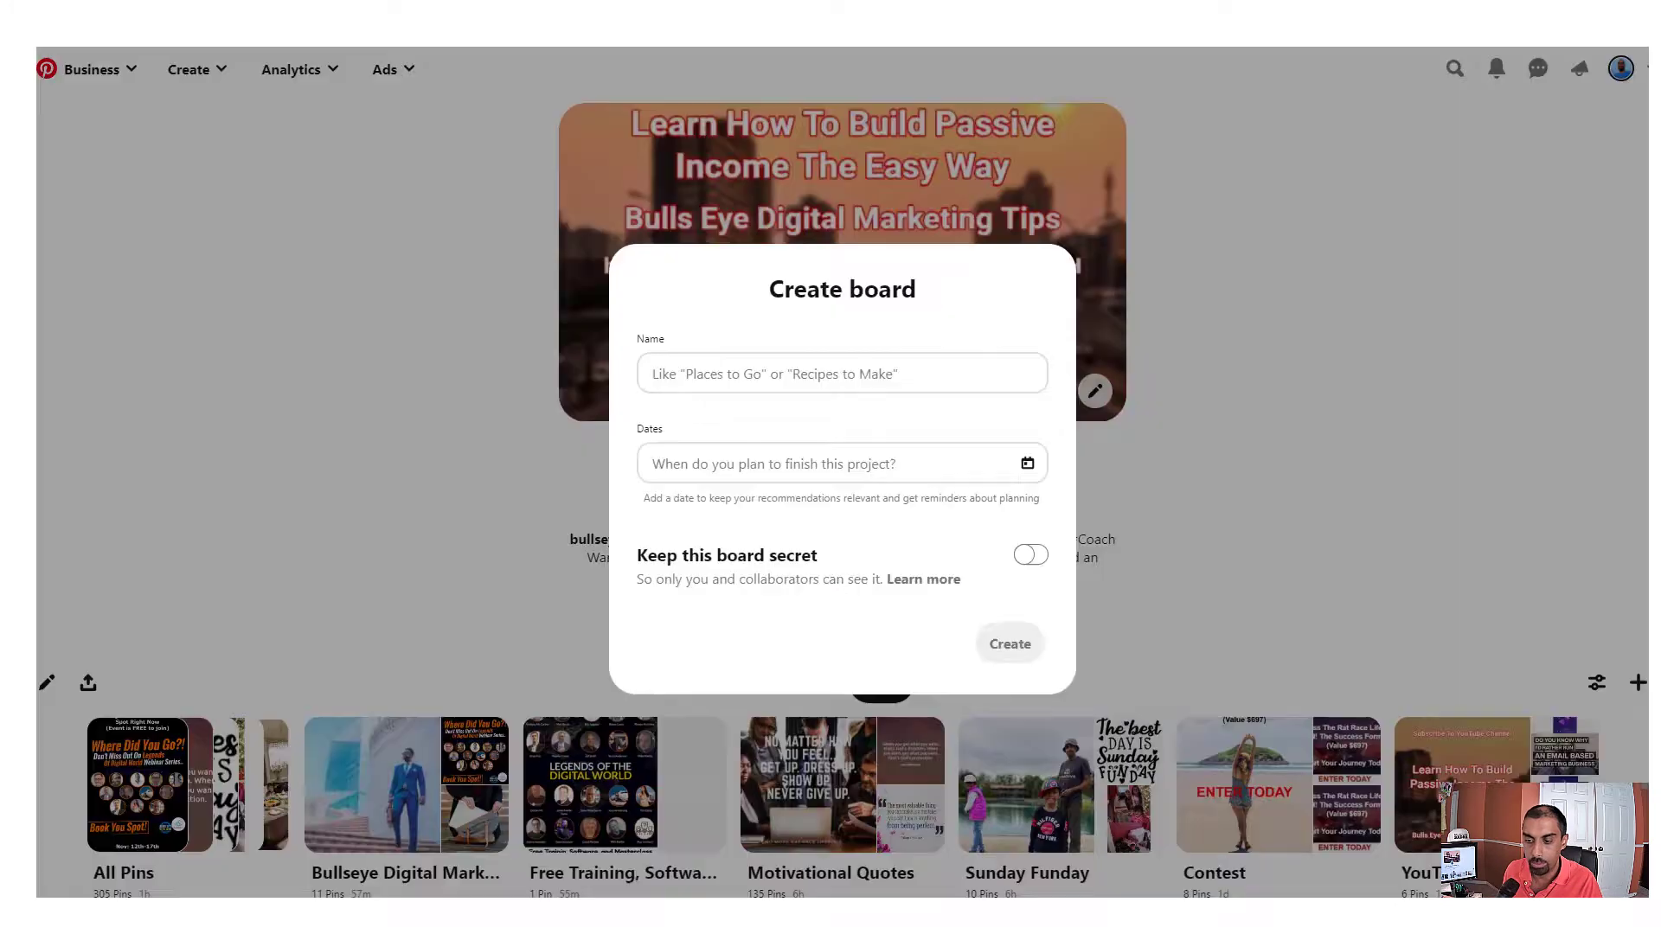
left_click(683, 373)
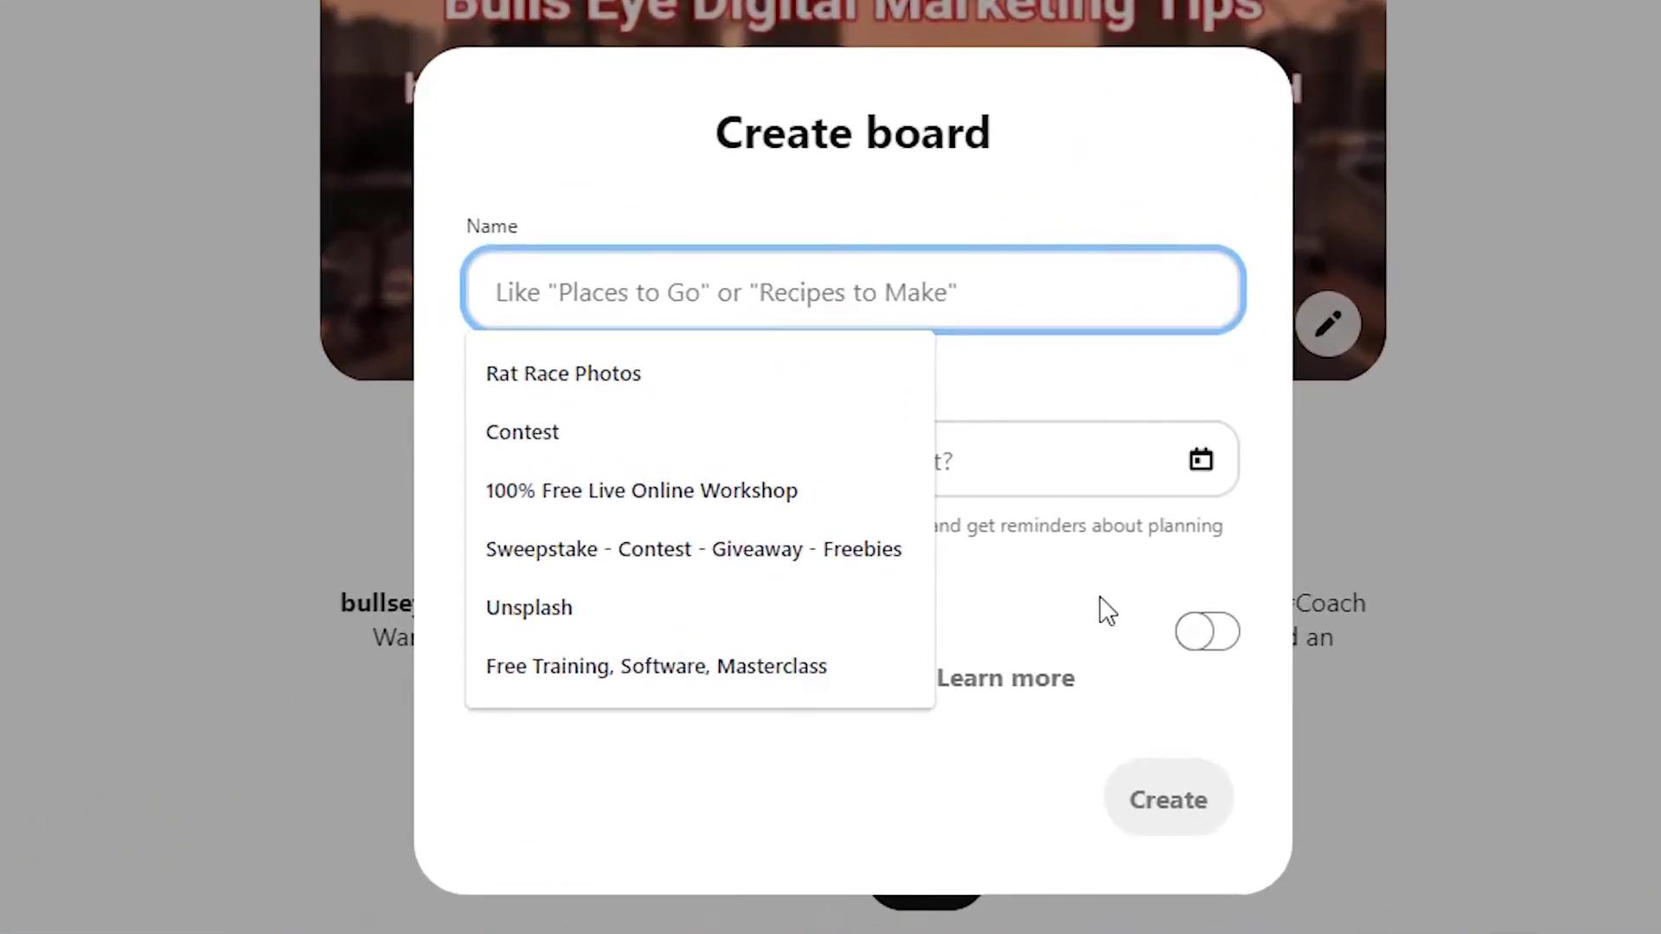
left_click(1103, 91)
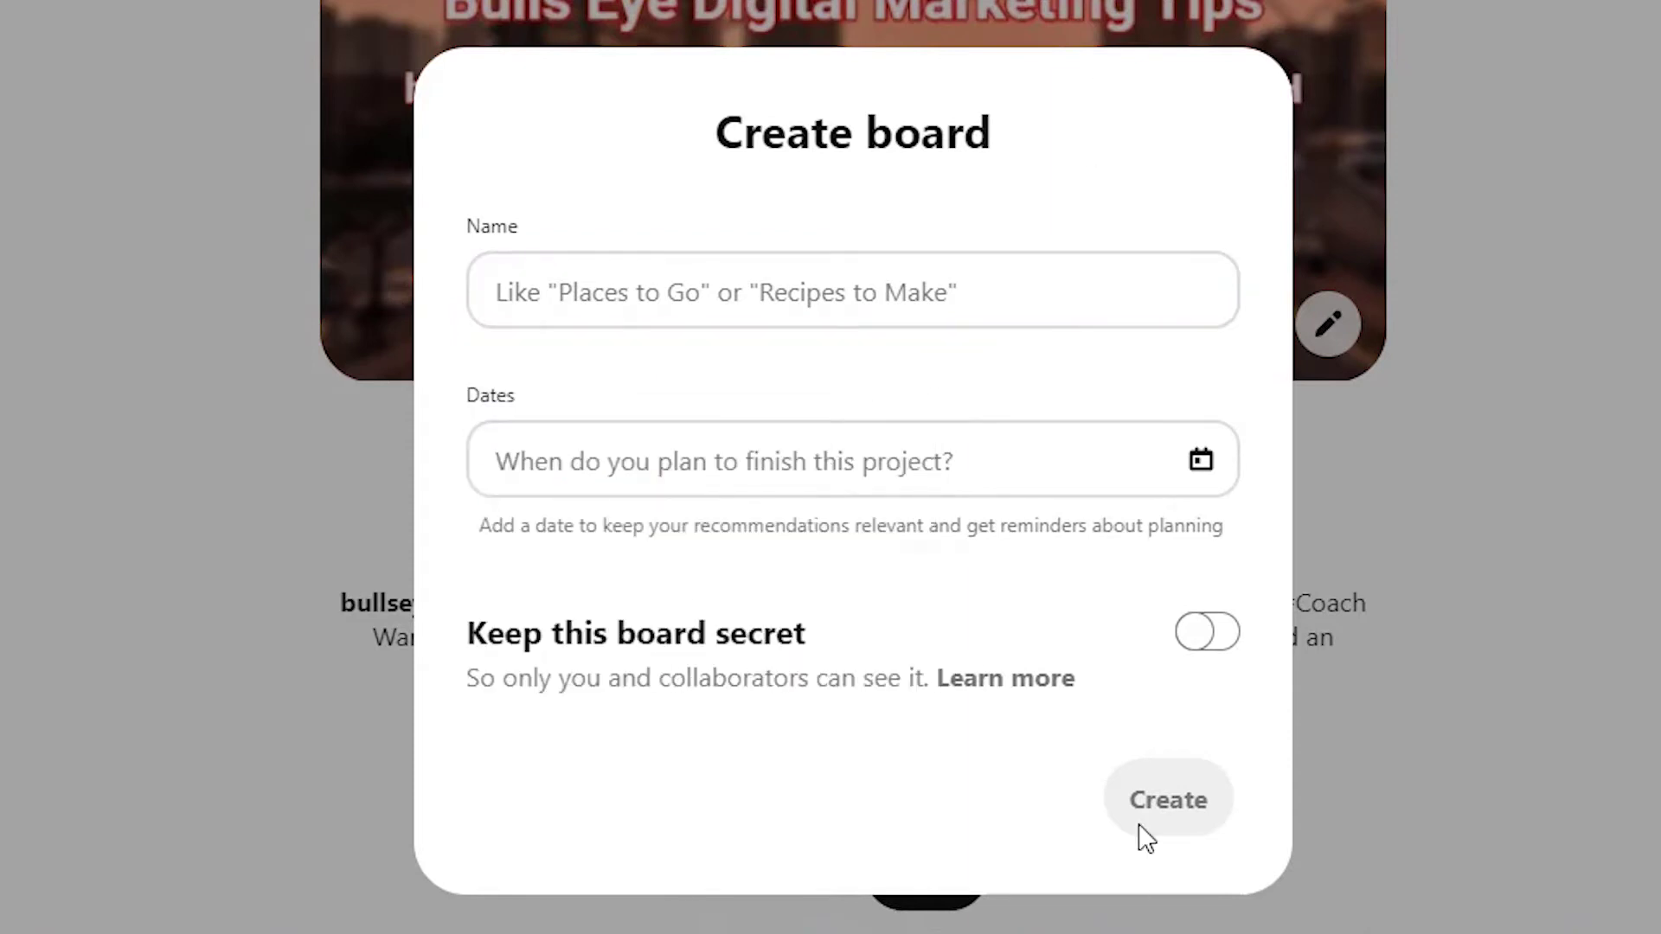
left_click(1531, 655)
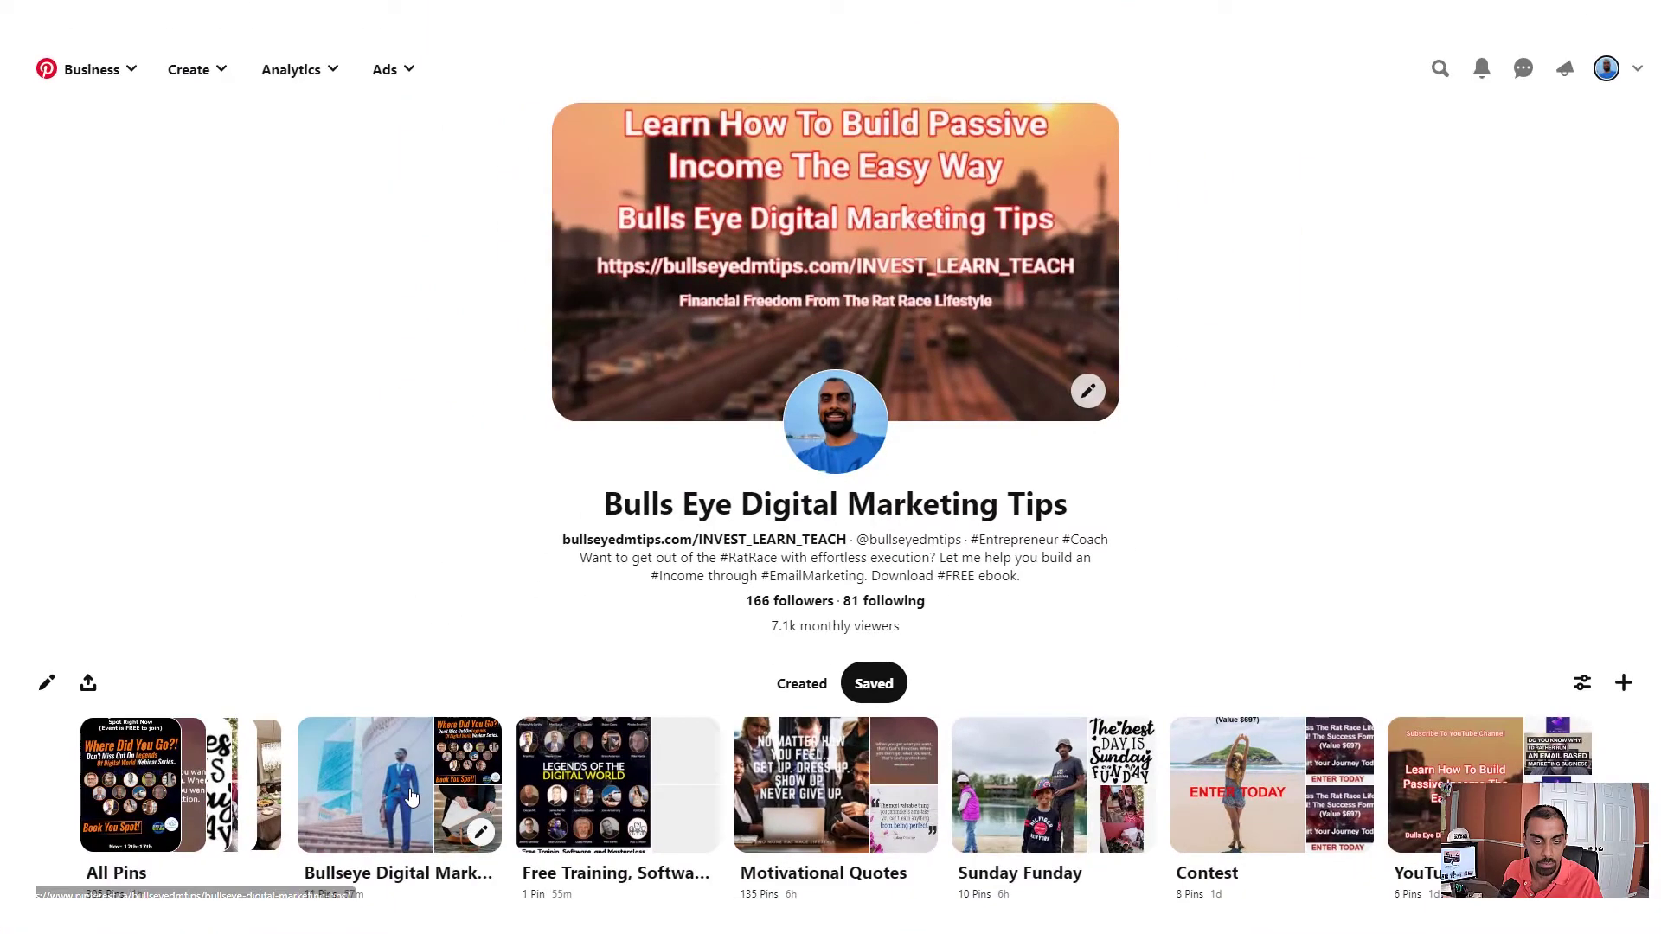
- Open the Bullseye Digital Marketing Tips board for editing, view its cover image choice, and cancel the cover change
scroll(423, 761, "down", 2)
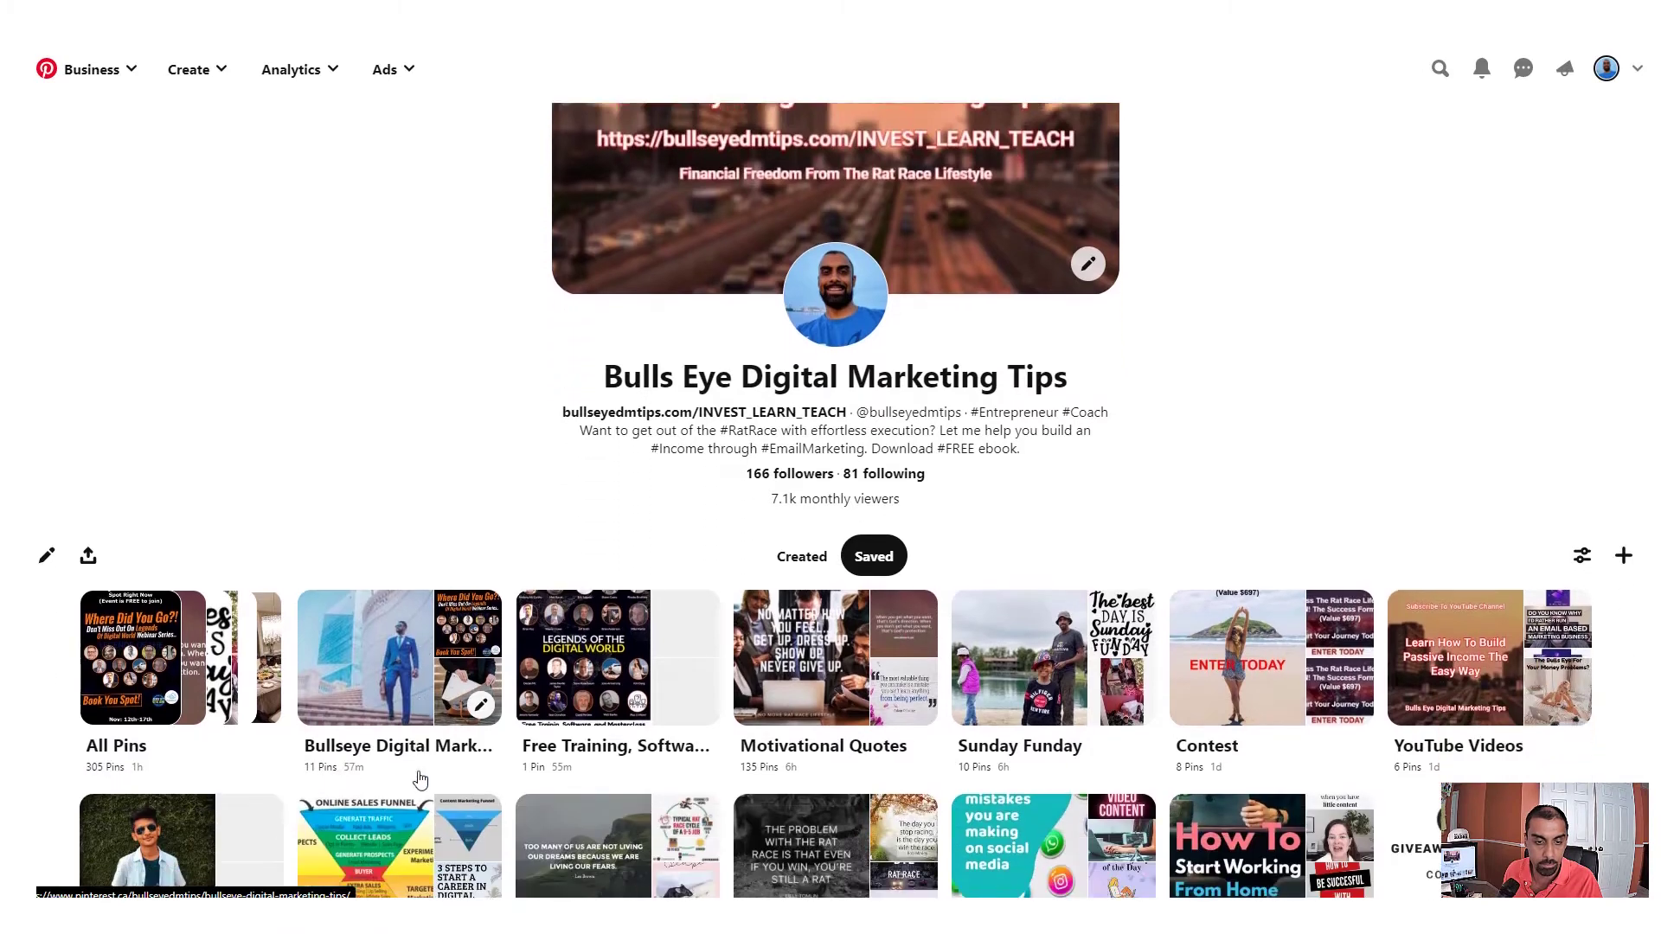
left_click(482, 661)
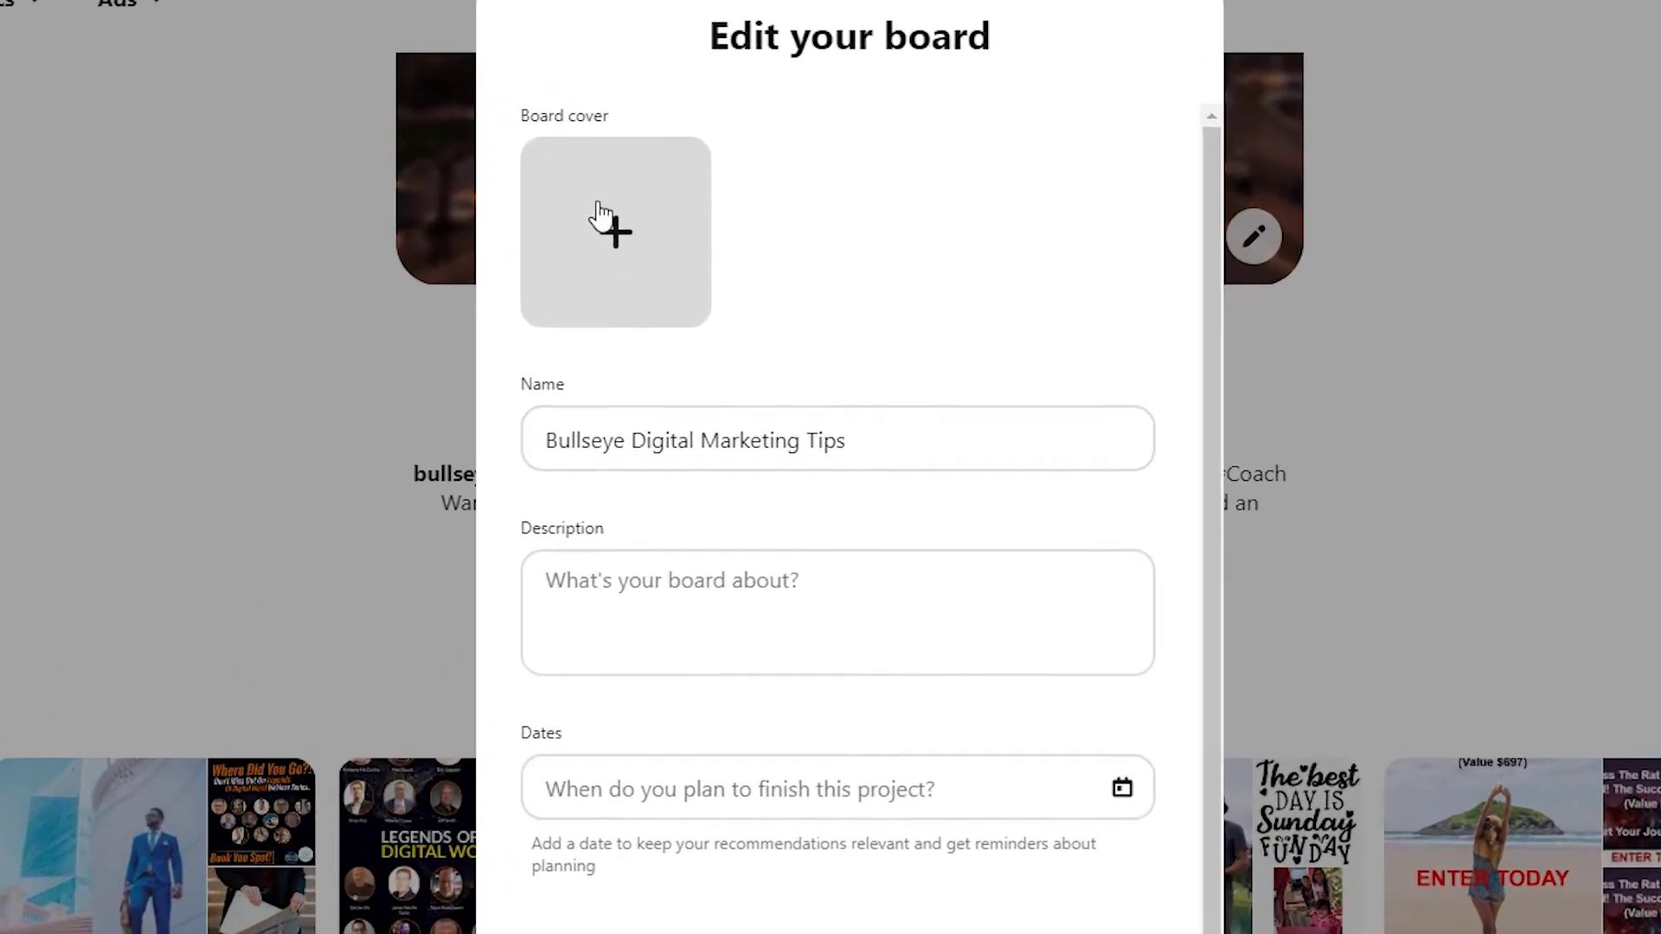
left_click(636, 204)
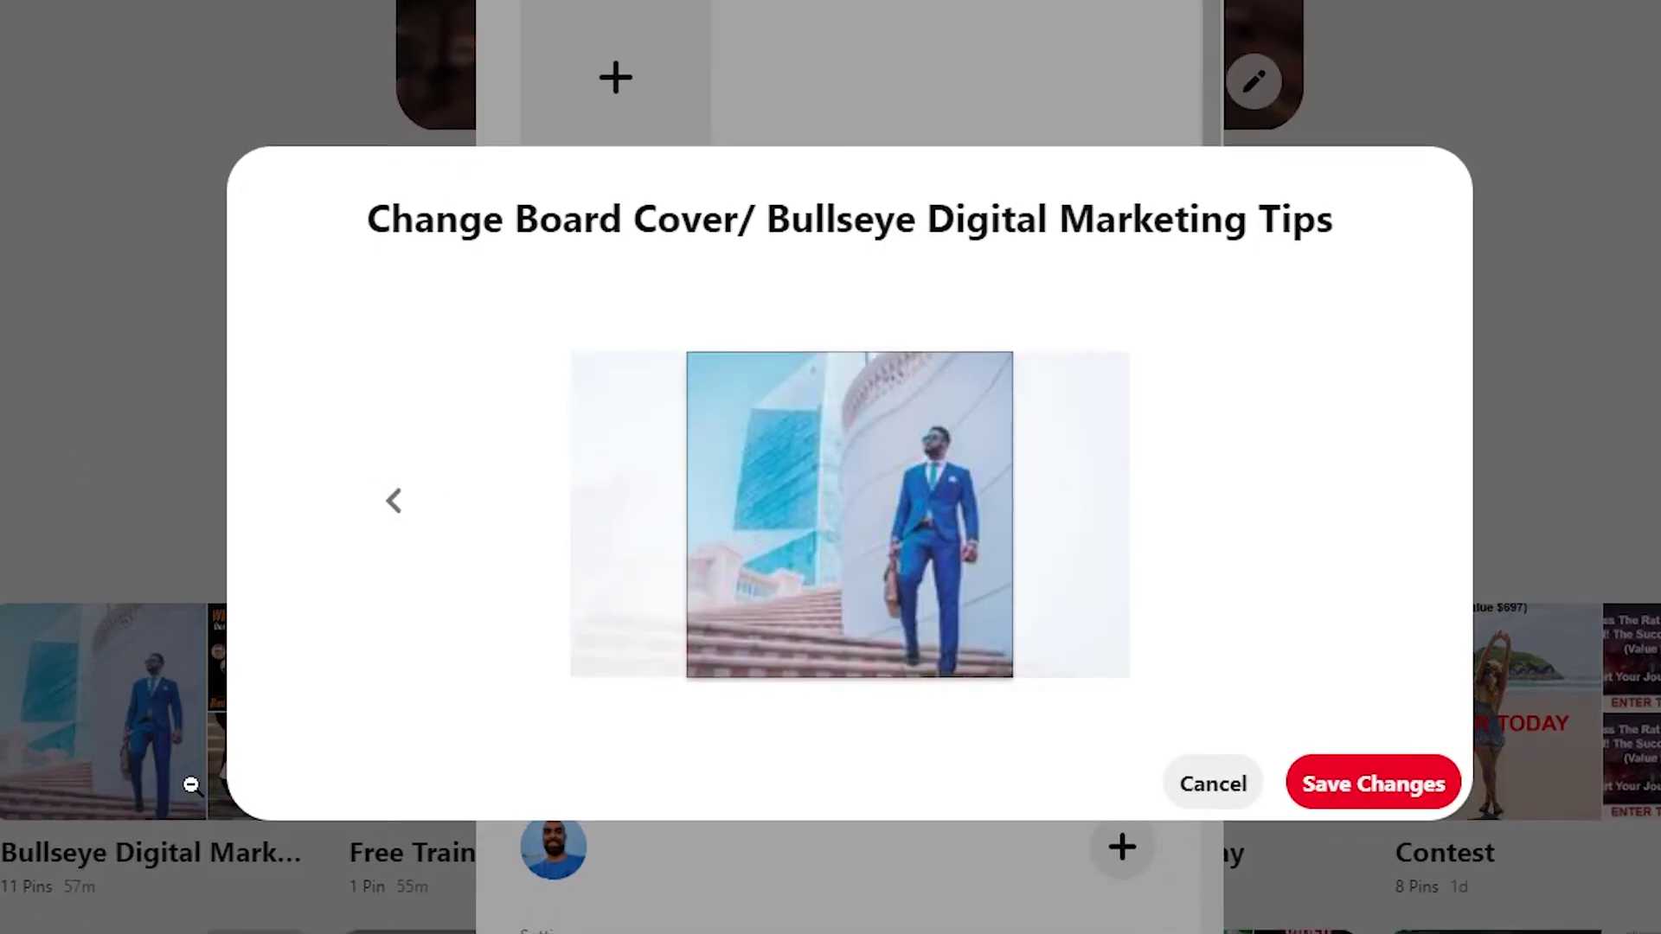
left_click(1209, 786)
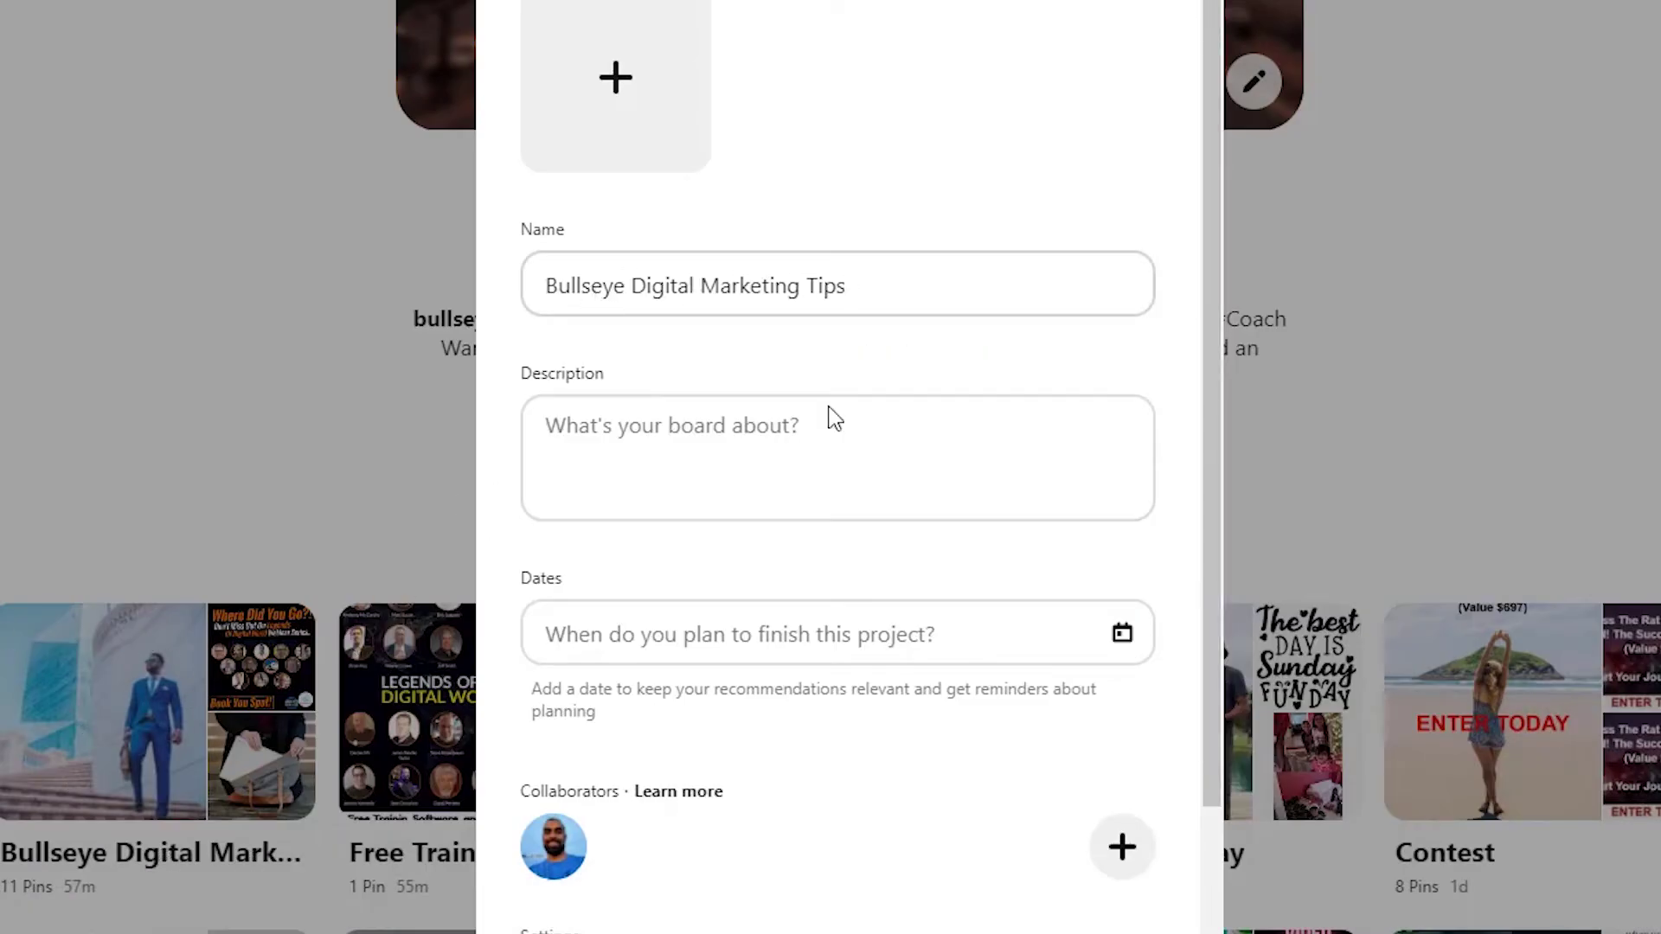
- Examine the board's description and settings, turn Keep this board secret on and back off, and close the board editor
left_click(726, 428)
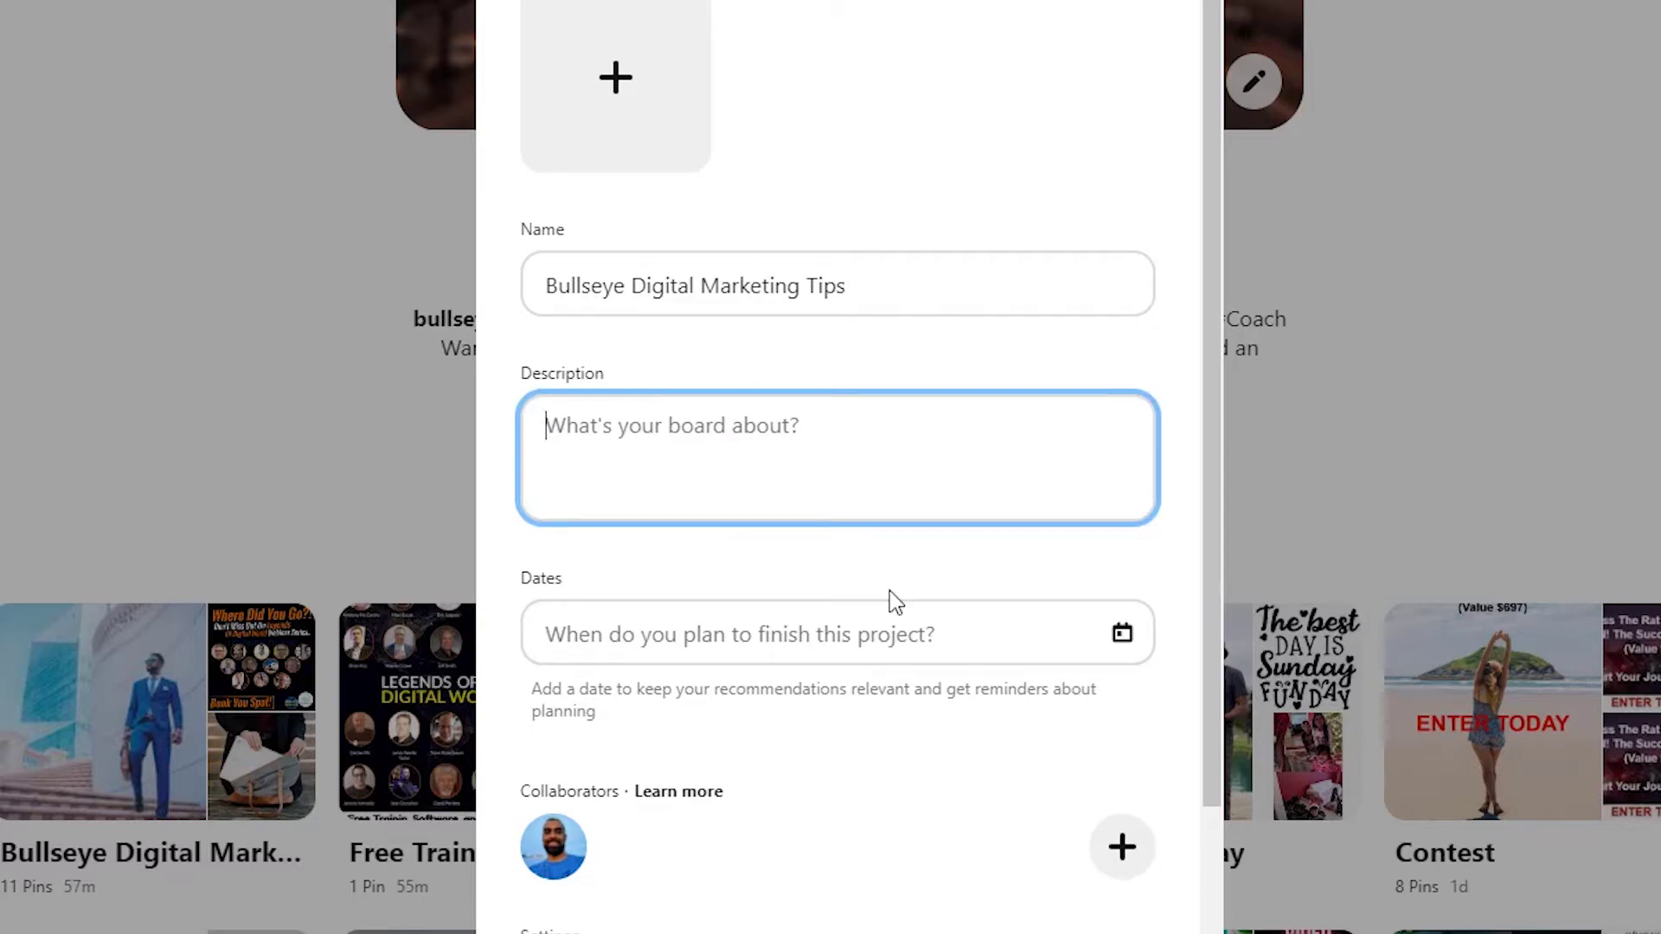
scroll(829, 437, "down", 2)
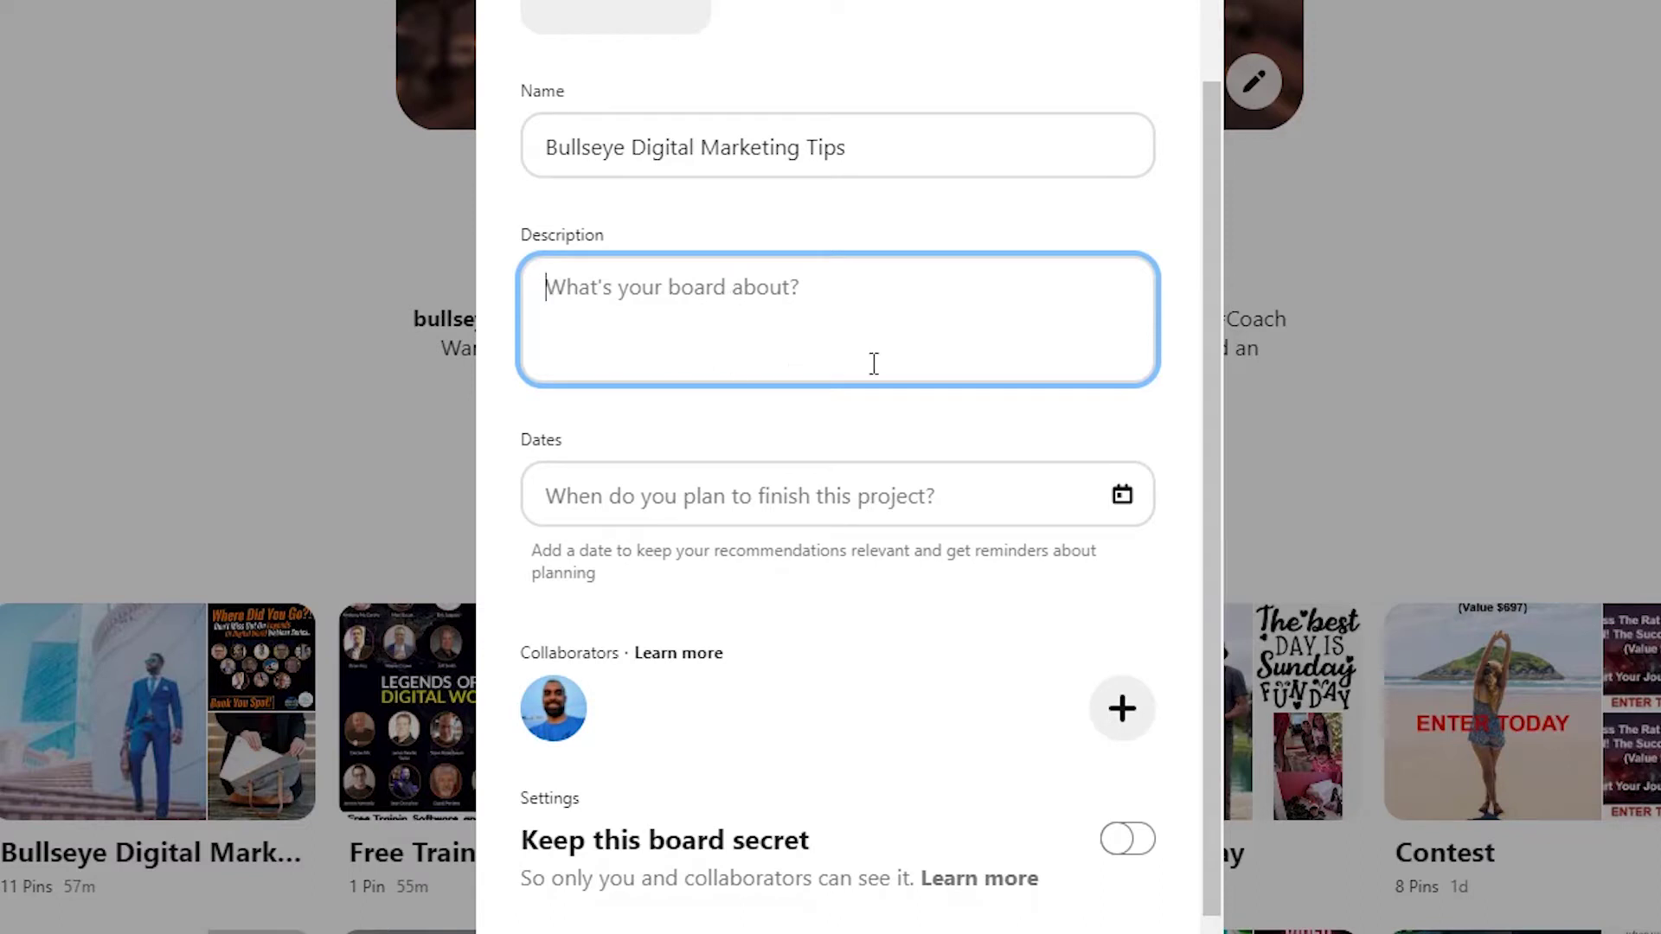
scroll(823, 489, "down", 1)
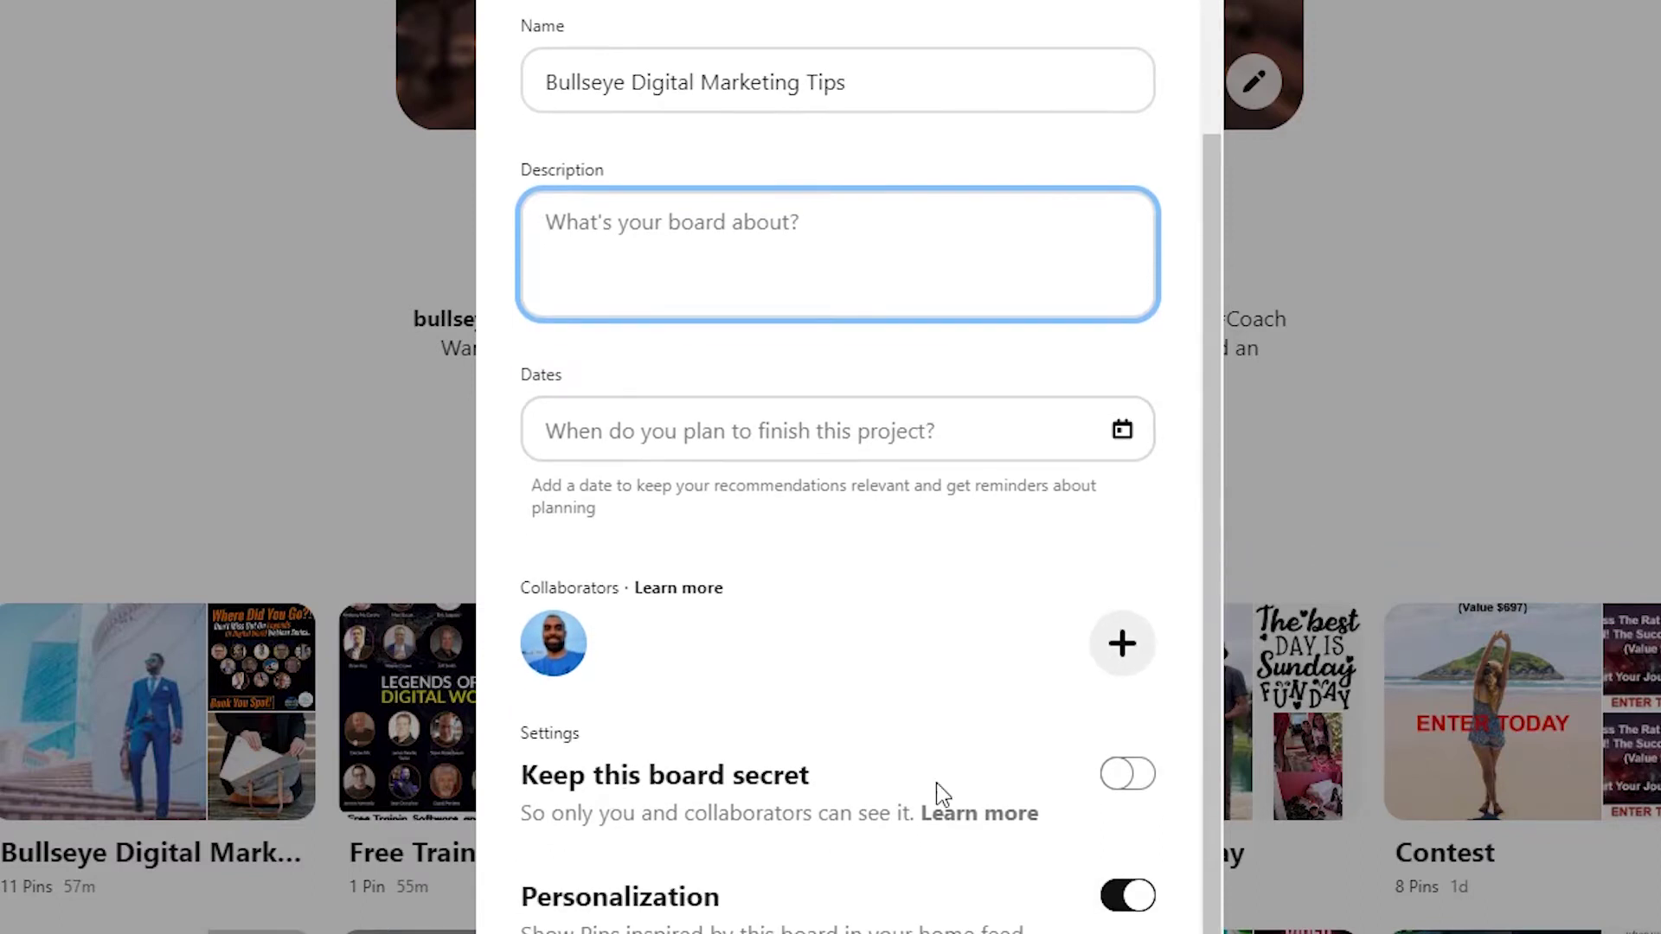
left_click(1148, 783)
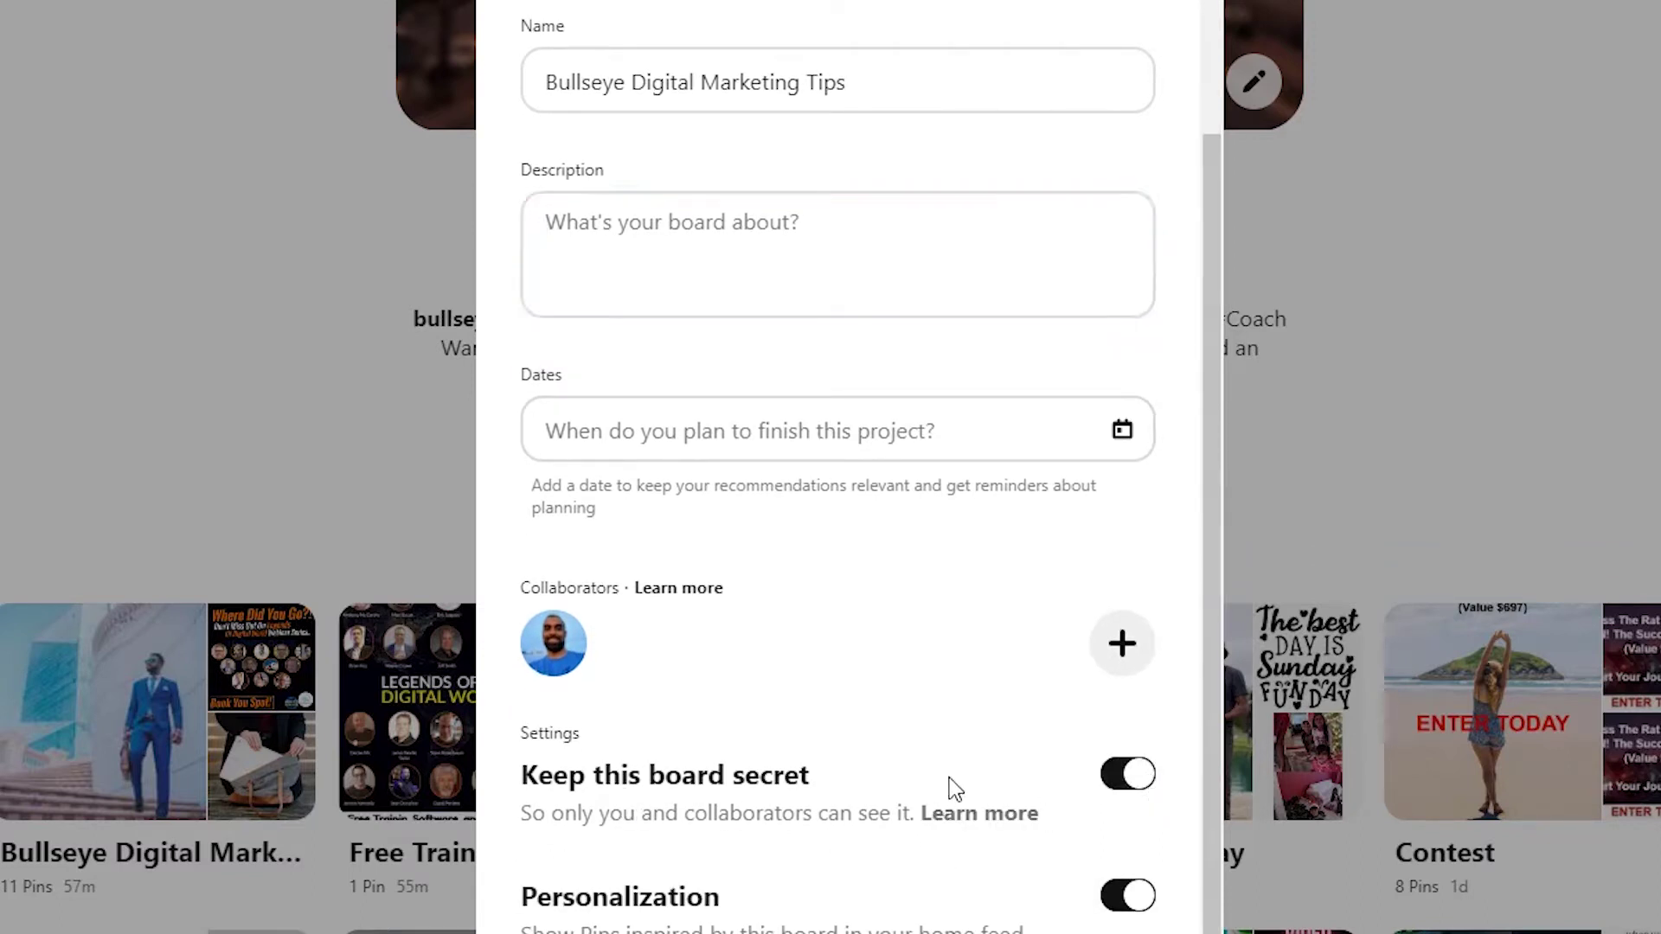
left_click(1109, 785)
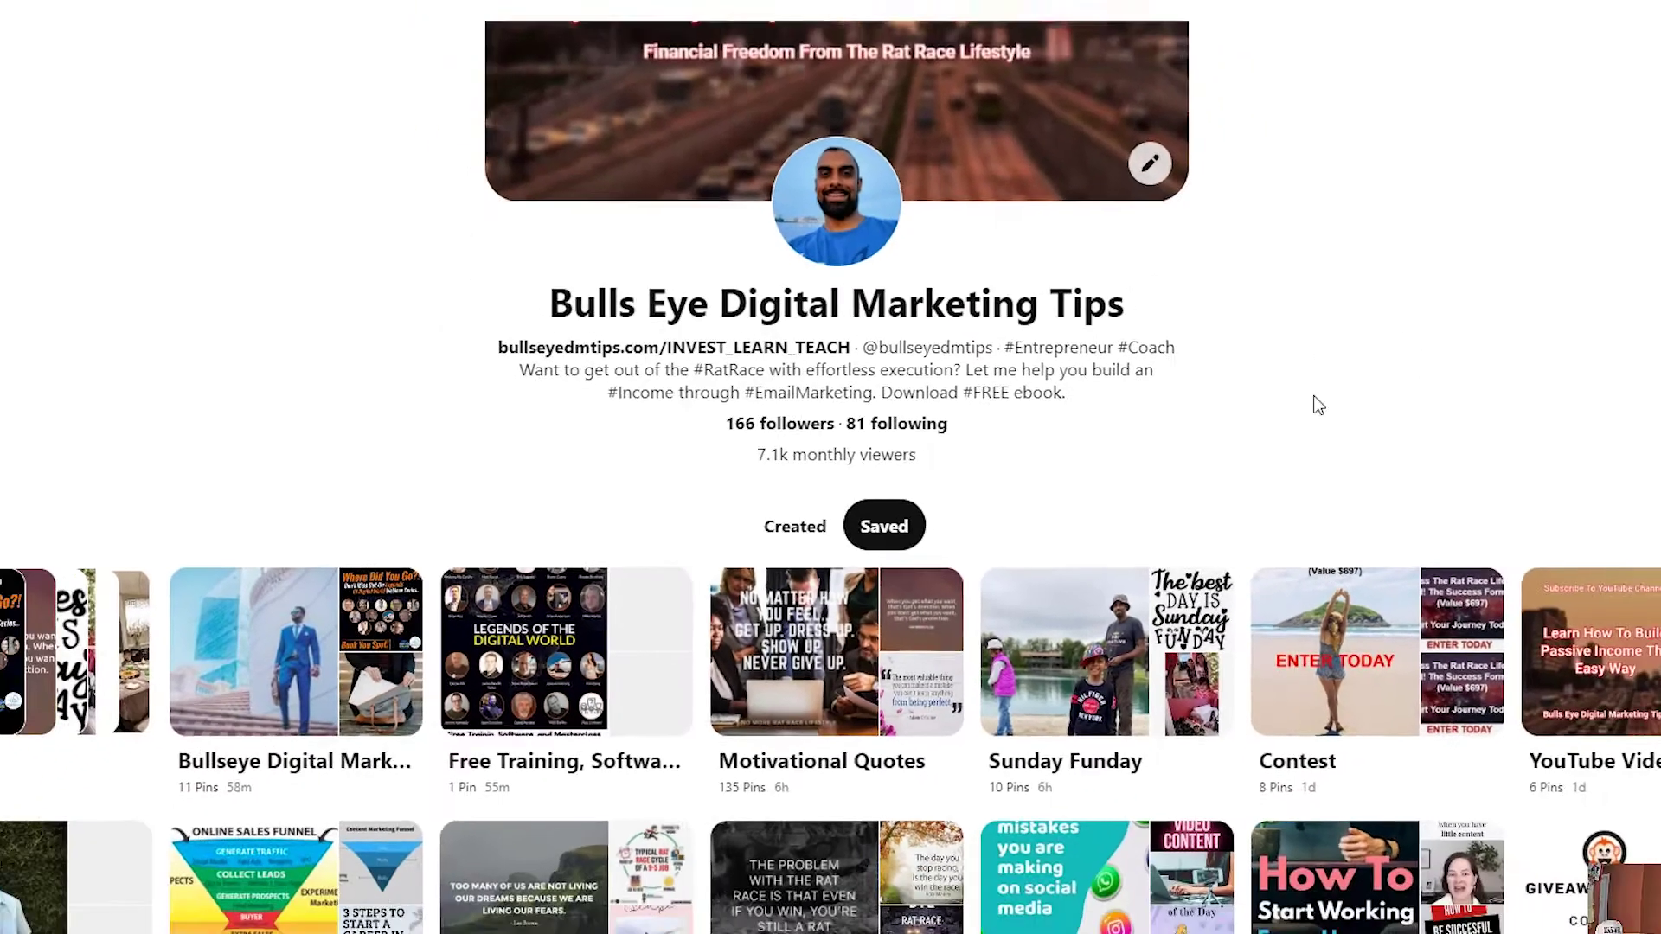
- Open the Contest board and delete the duplicate Bypass The Rat Race Lifestyle and Deals and Giveaways! pins
scroll(1190, 423, "down", 1)
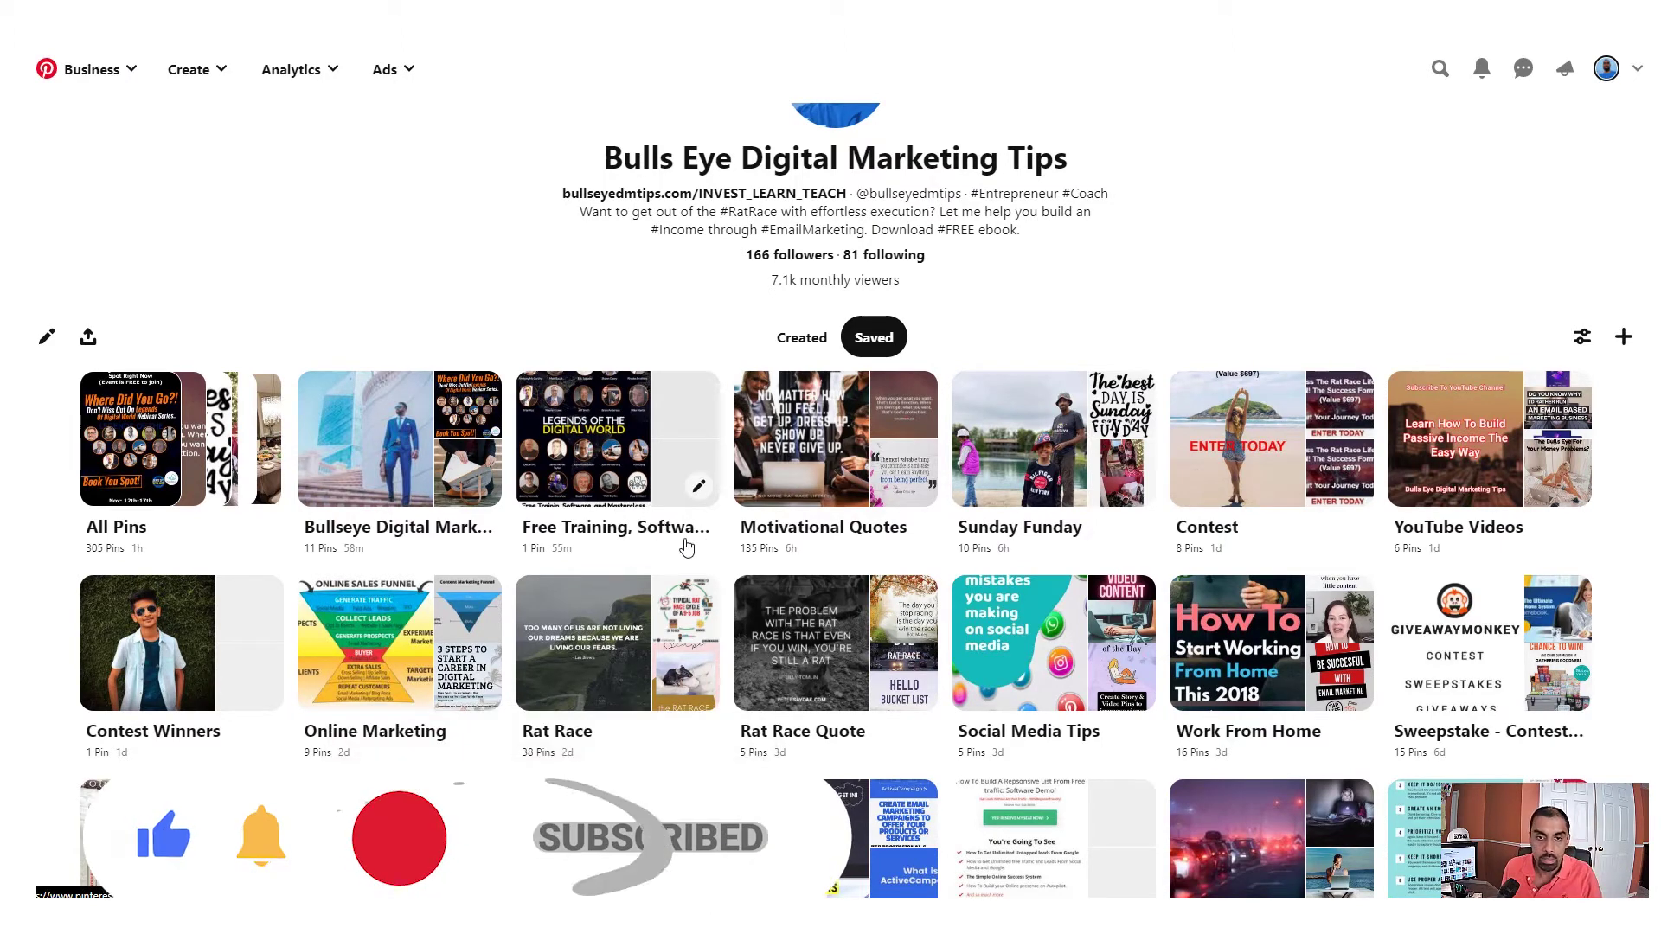
scroll(691, 532, "down", 1)
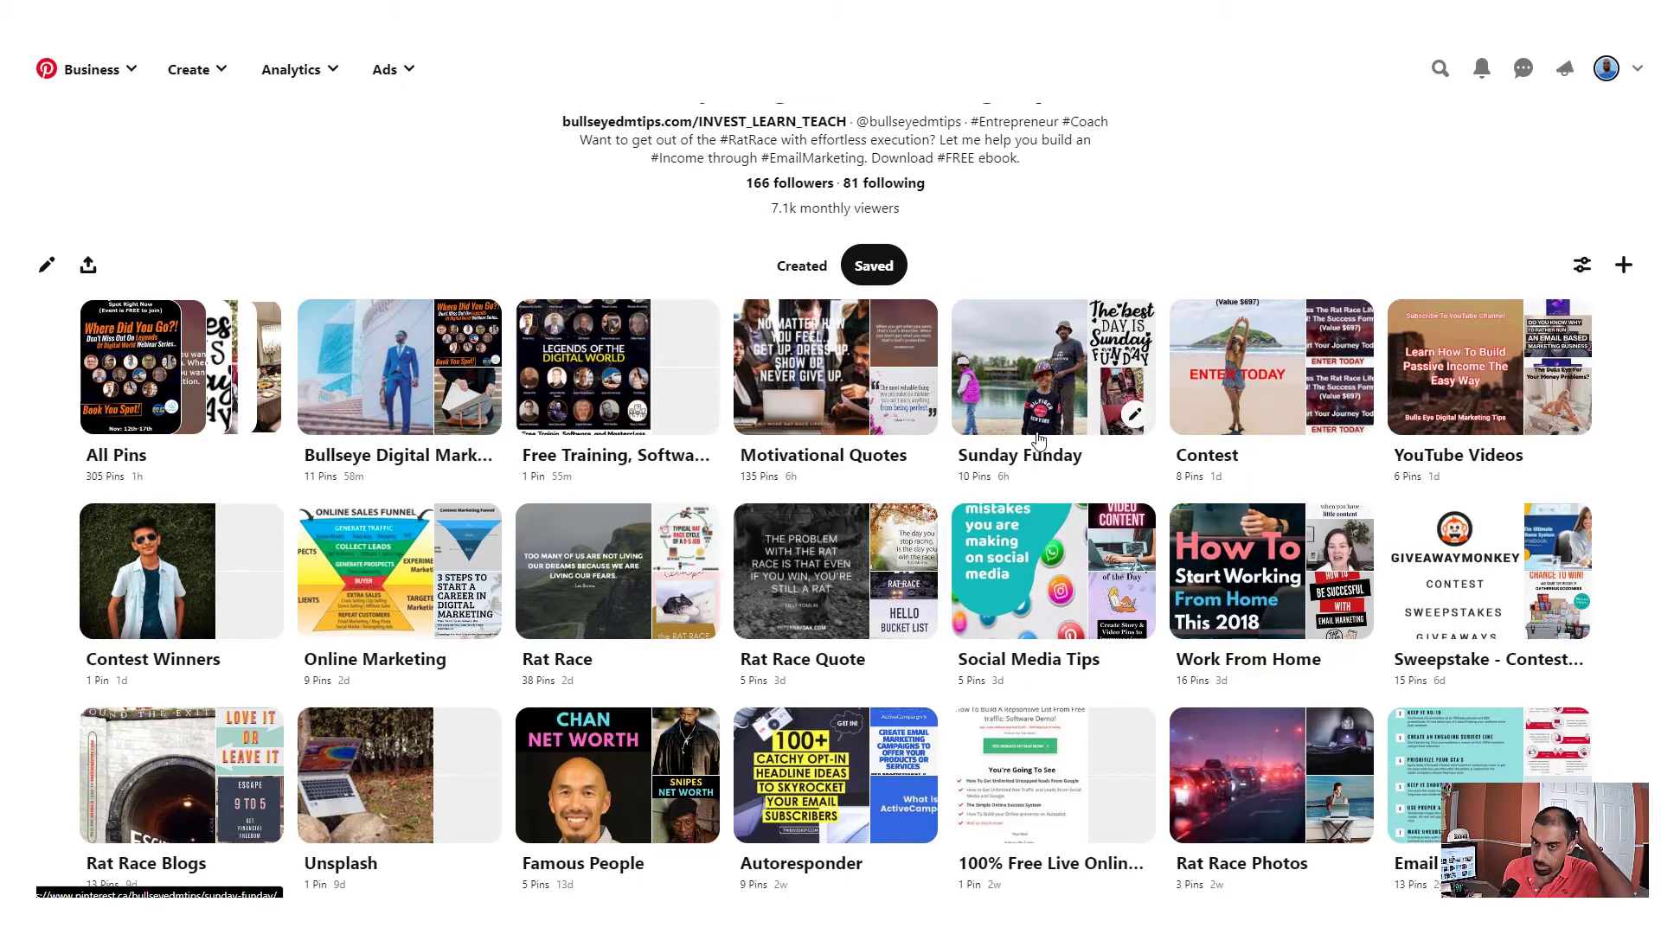
left_click(1288, 365)
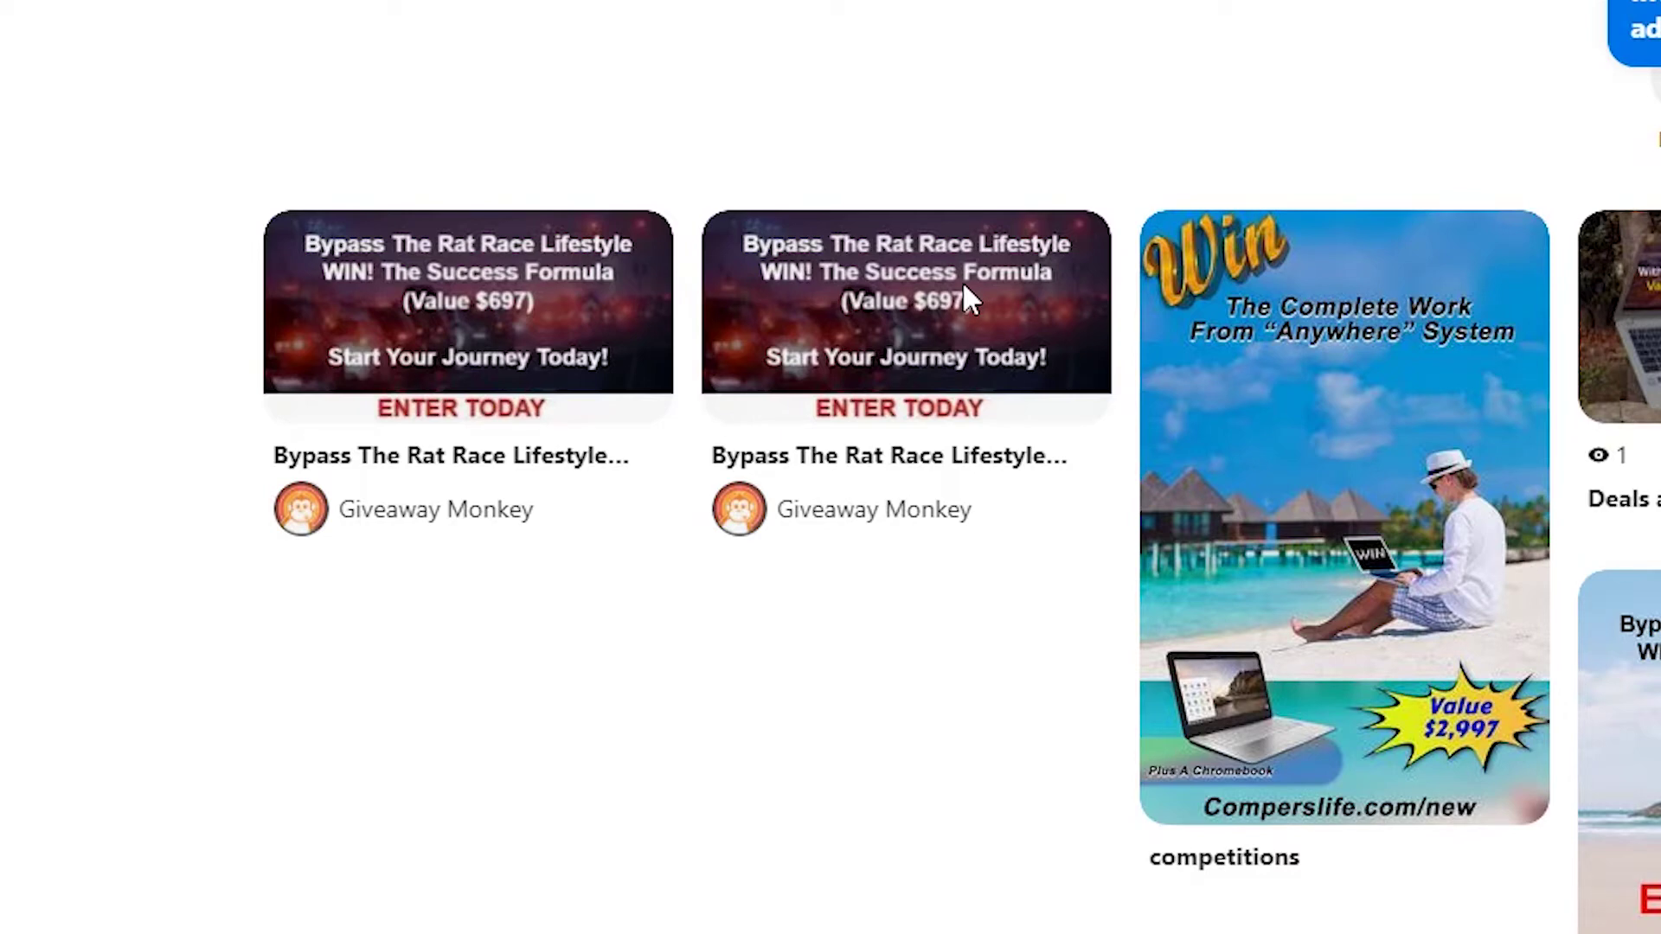
mouse_move(963, 294)
left_click(739, 261)
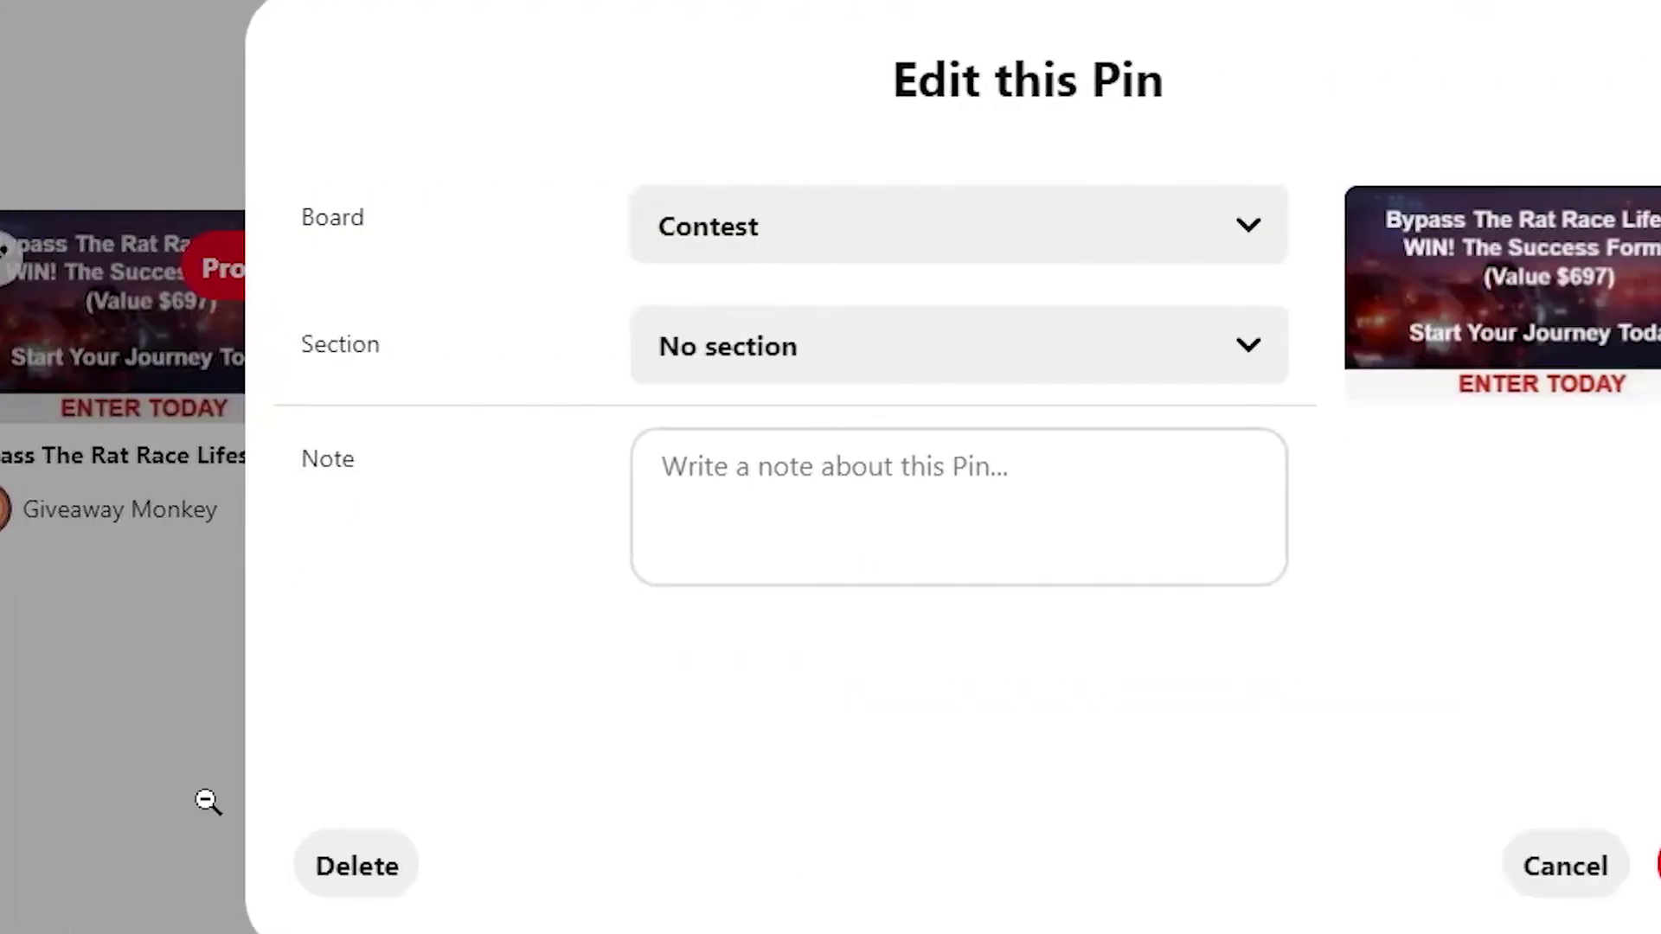
left_click(1125, 596)
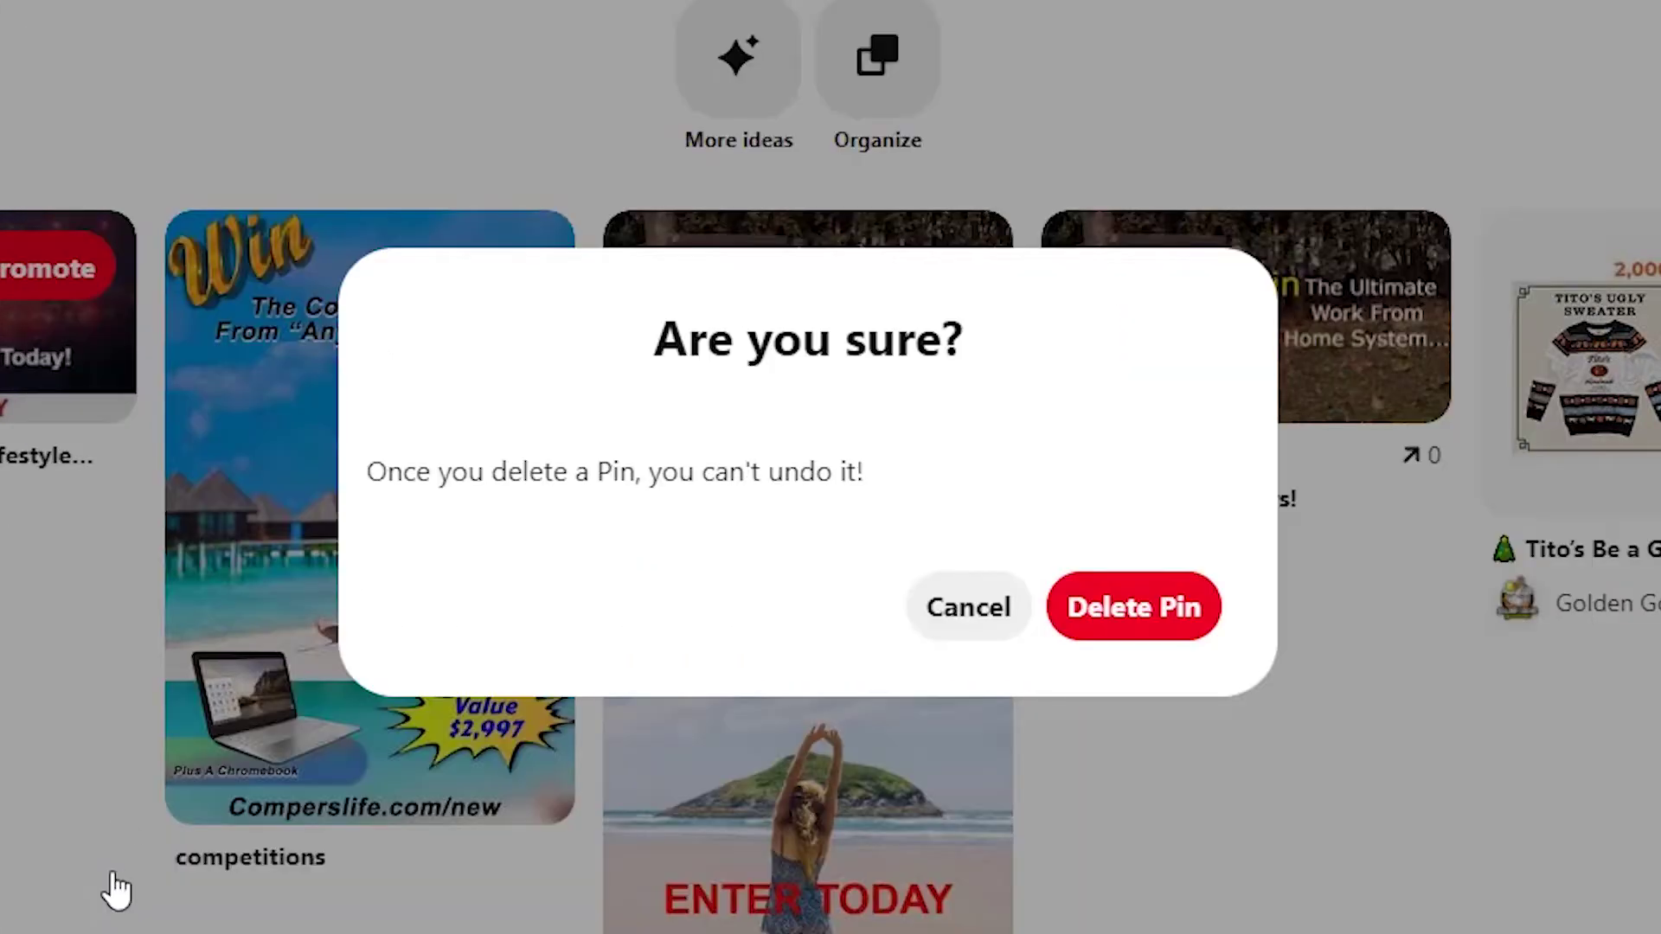
left_click(1097, 601)
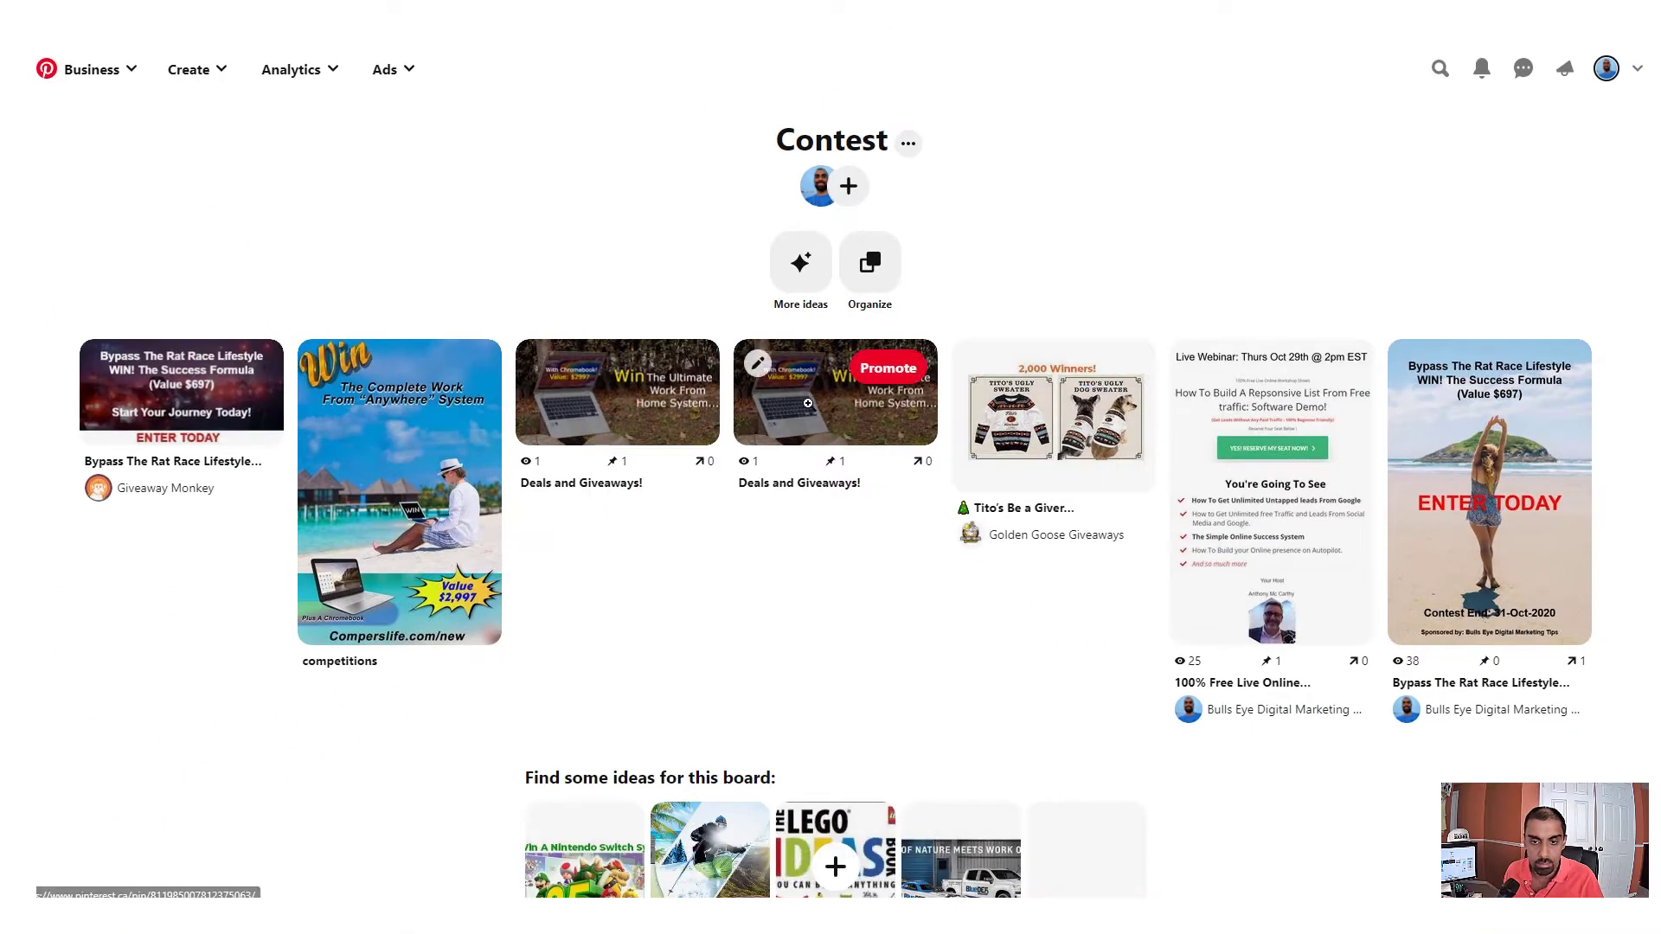
left_click(757, 365)
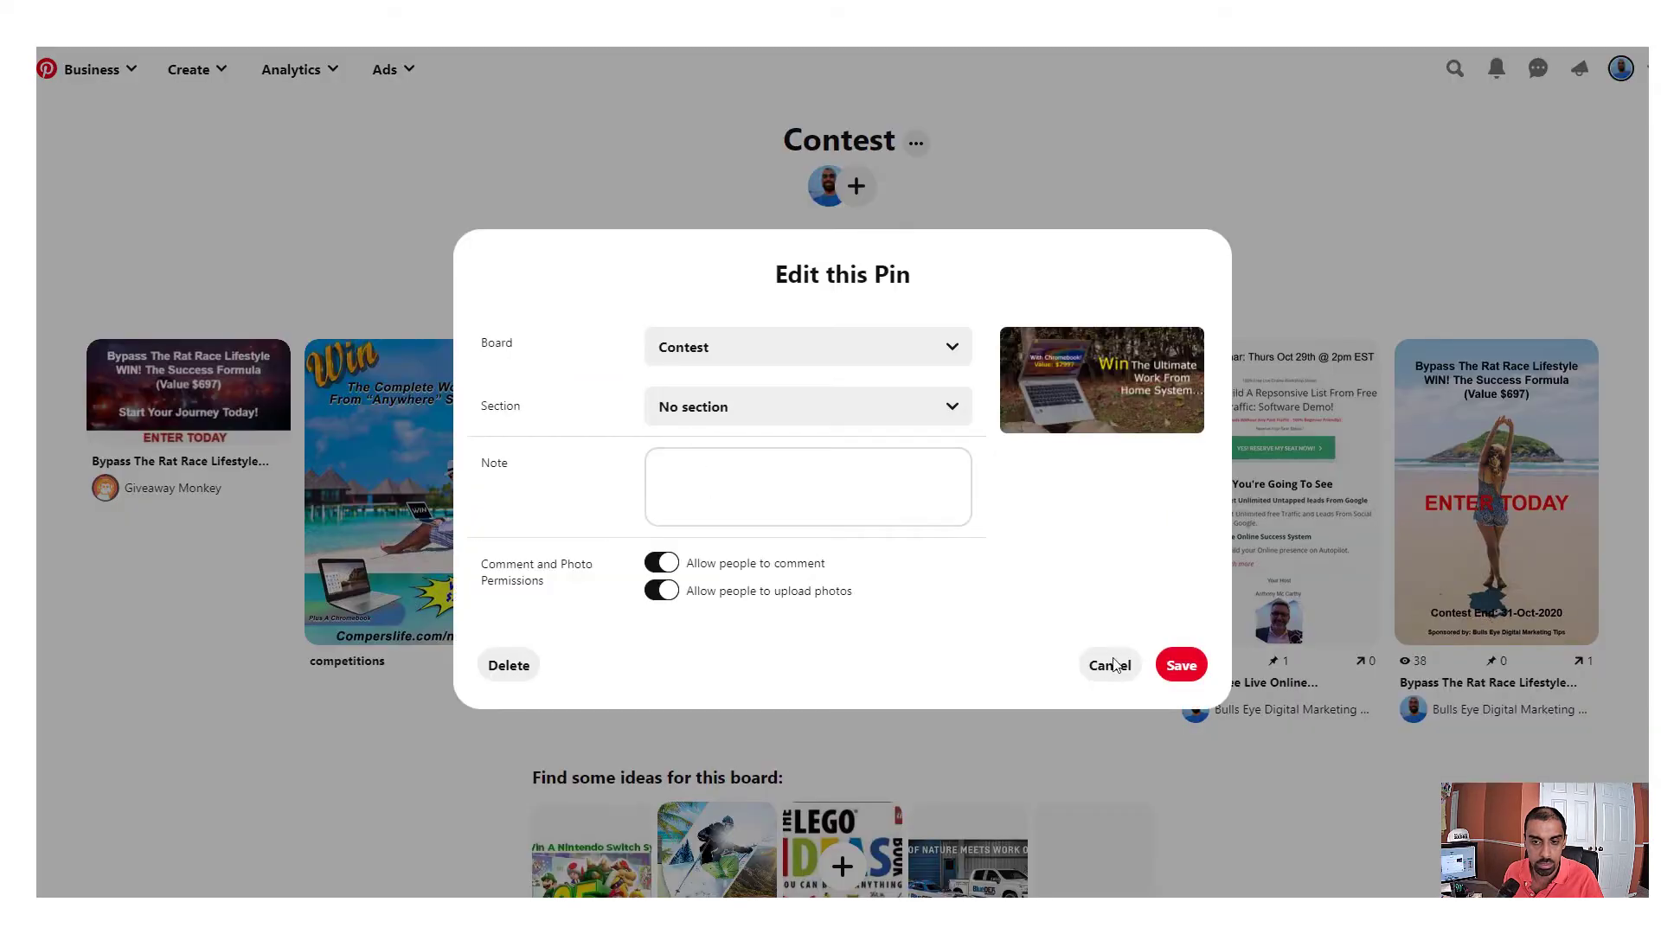
left_click(1111, 665)
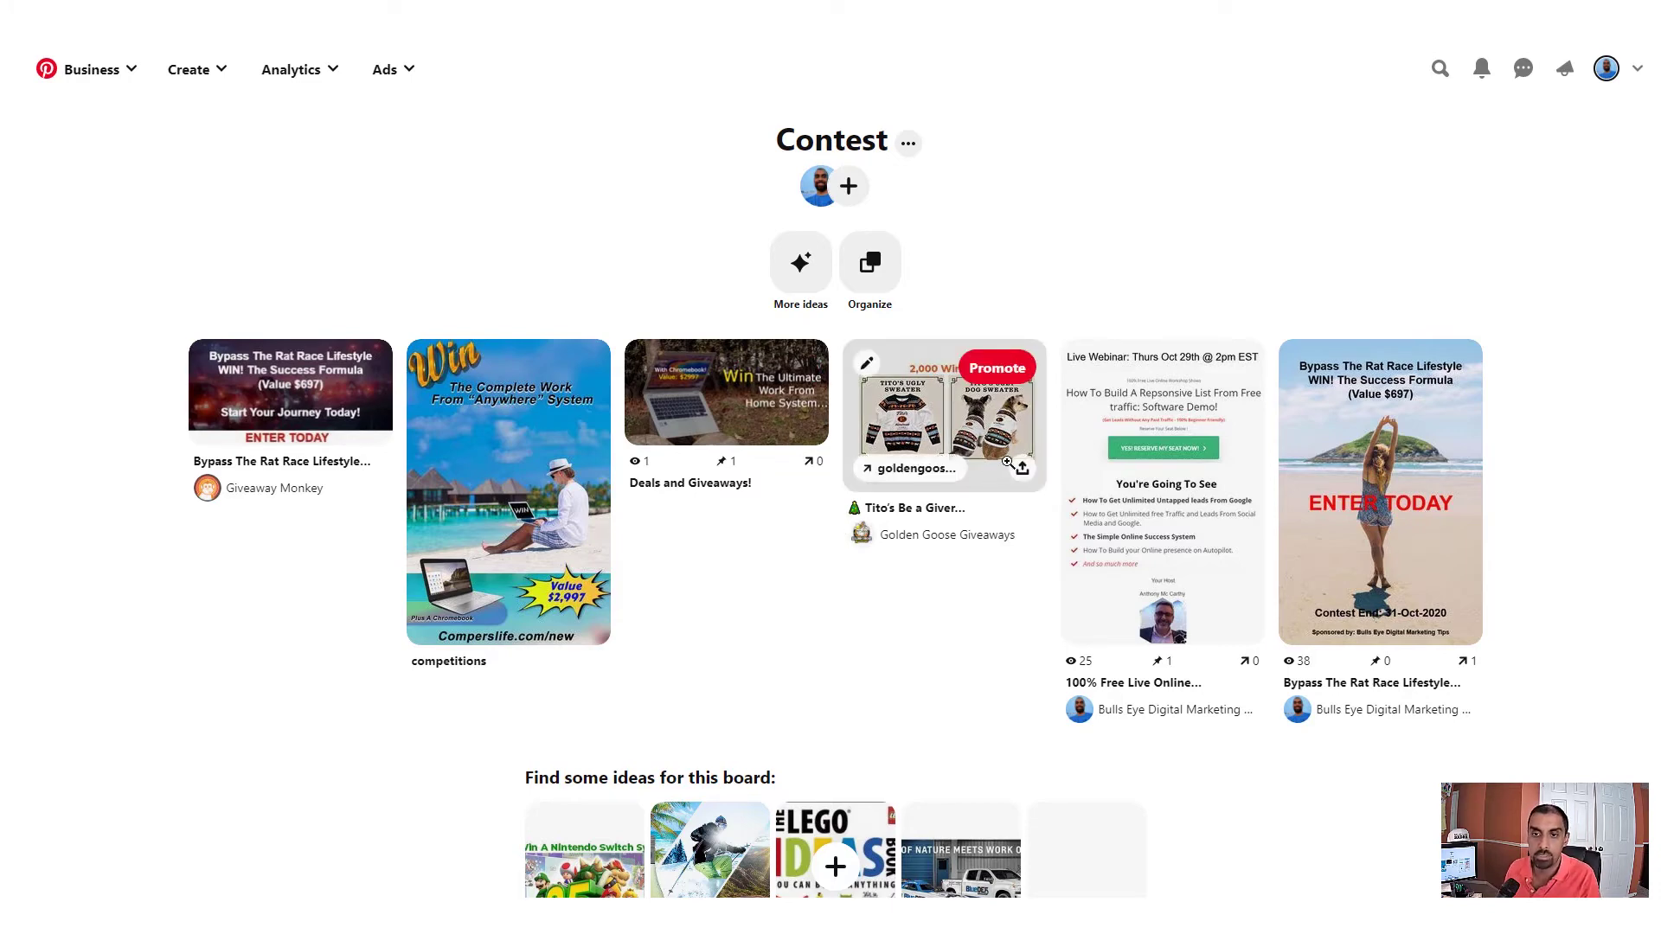
- Return to the profile's saved boards, look through them, and open the Sunday Funday board
left_click(1621, 76)
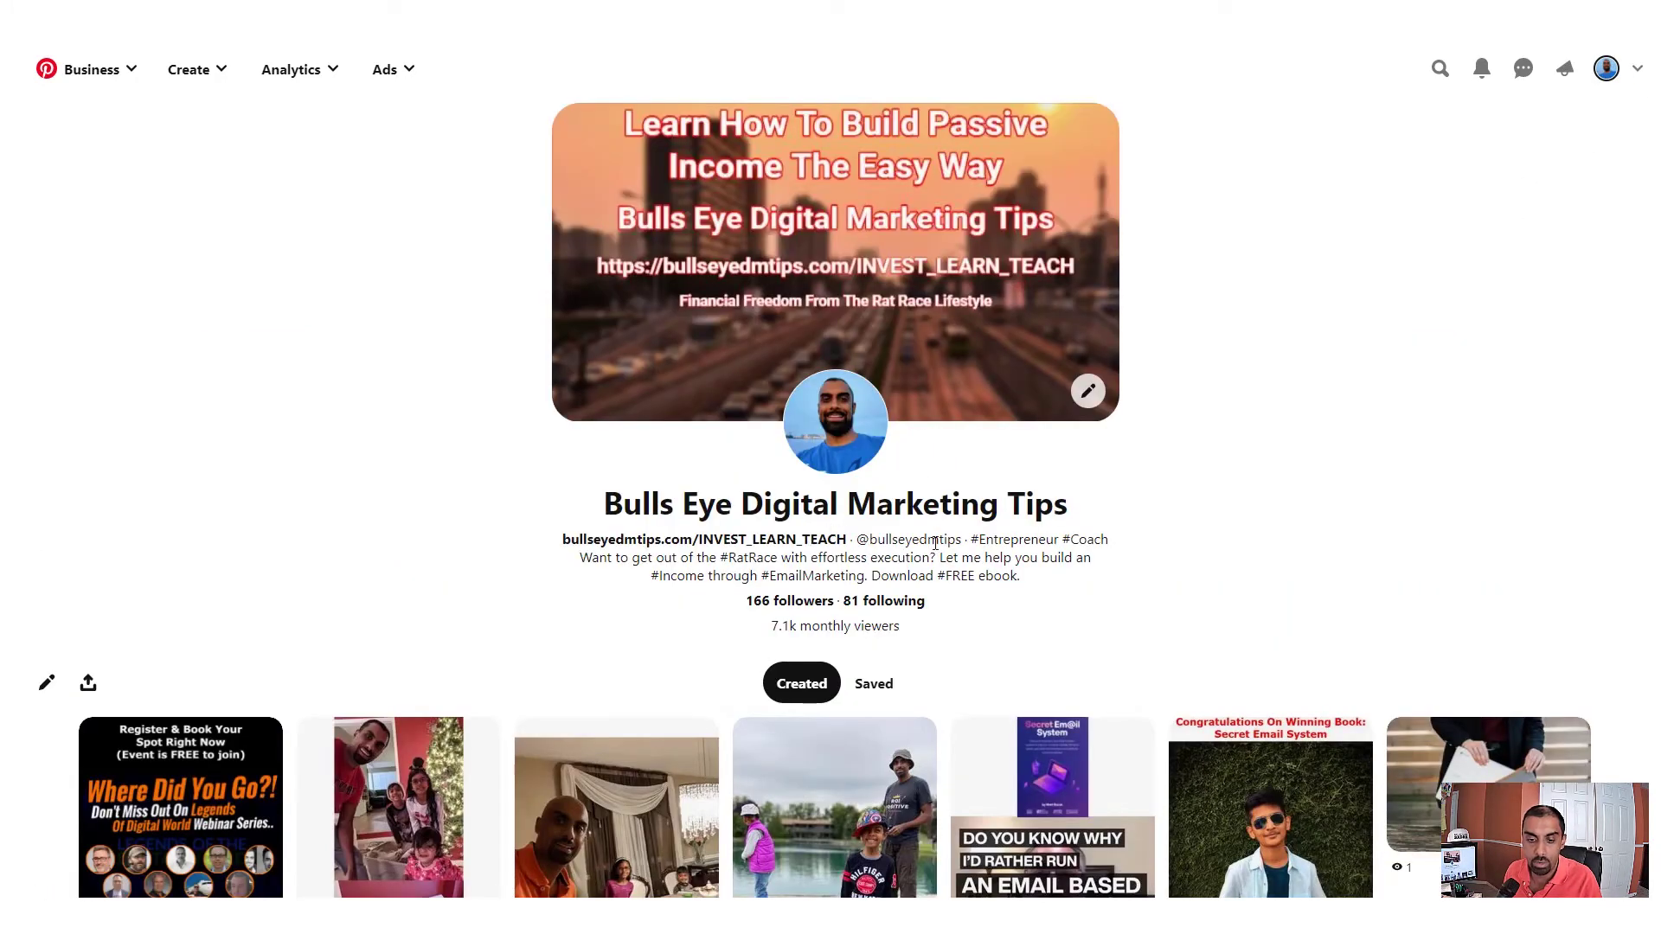
scroll(935, 543, "down", 3)
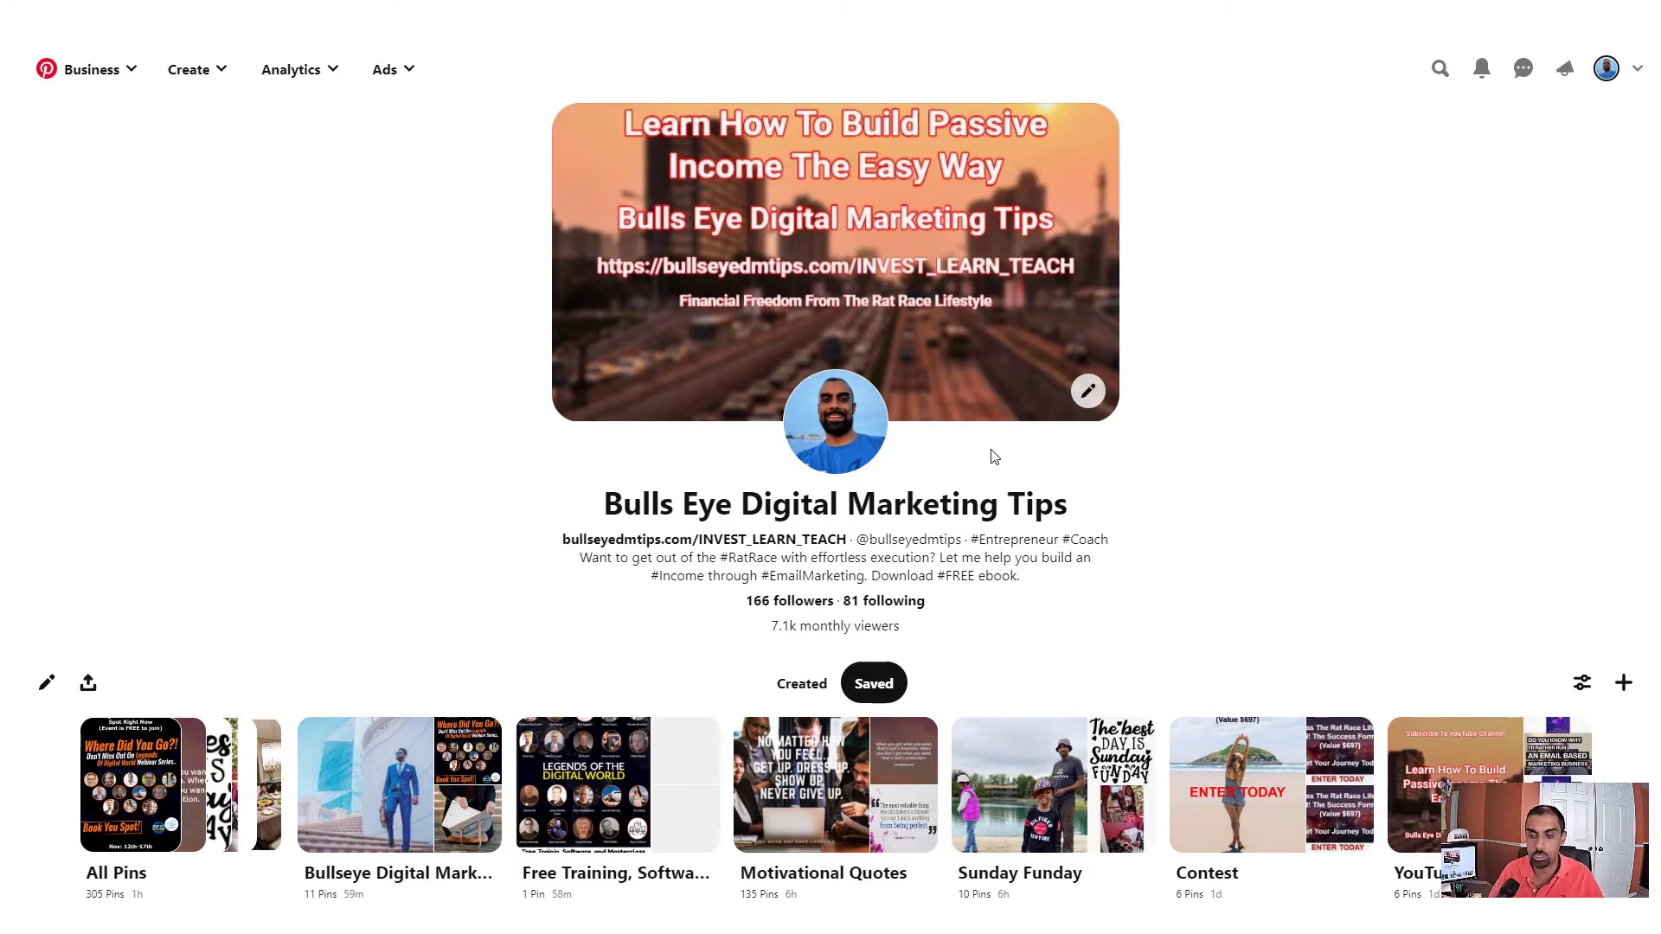
scroll(934, 493, "down", 5)
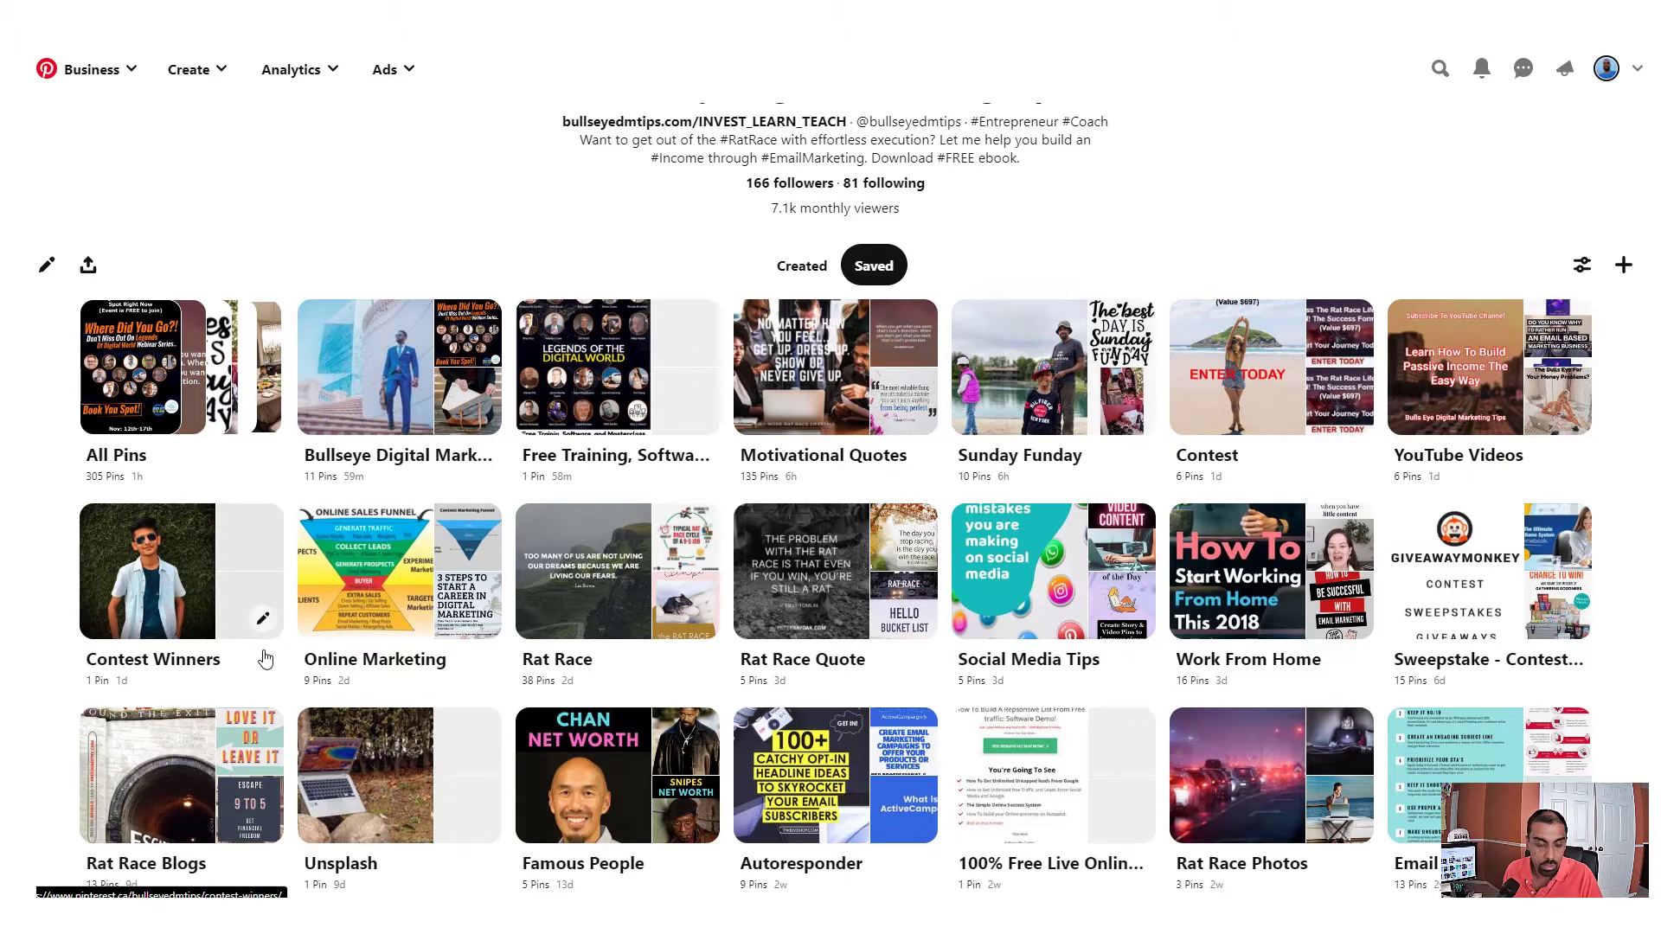
scroll(640, 702, "up", 5)
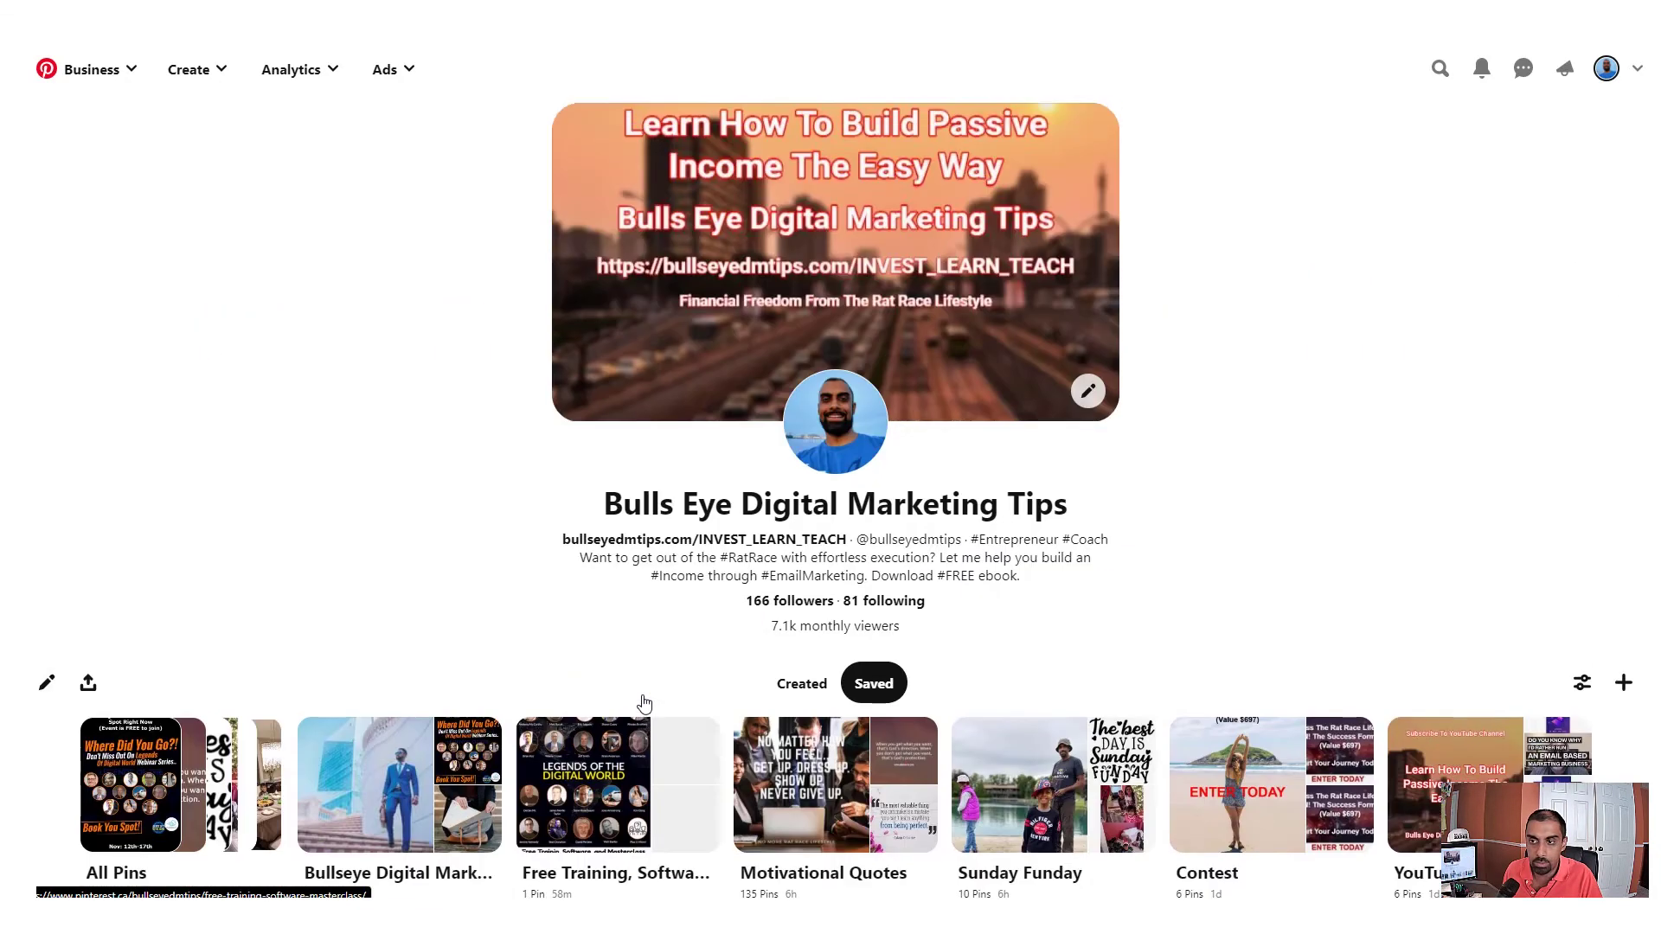
scroll(687, 703, "down", 5)
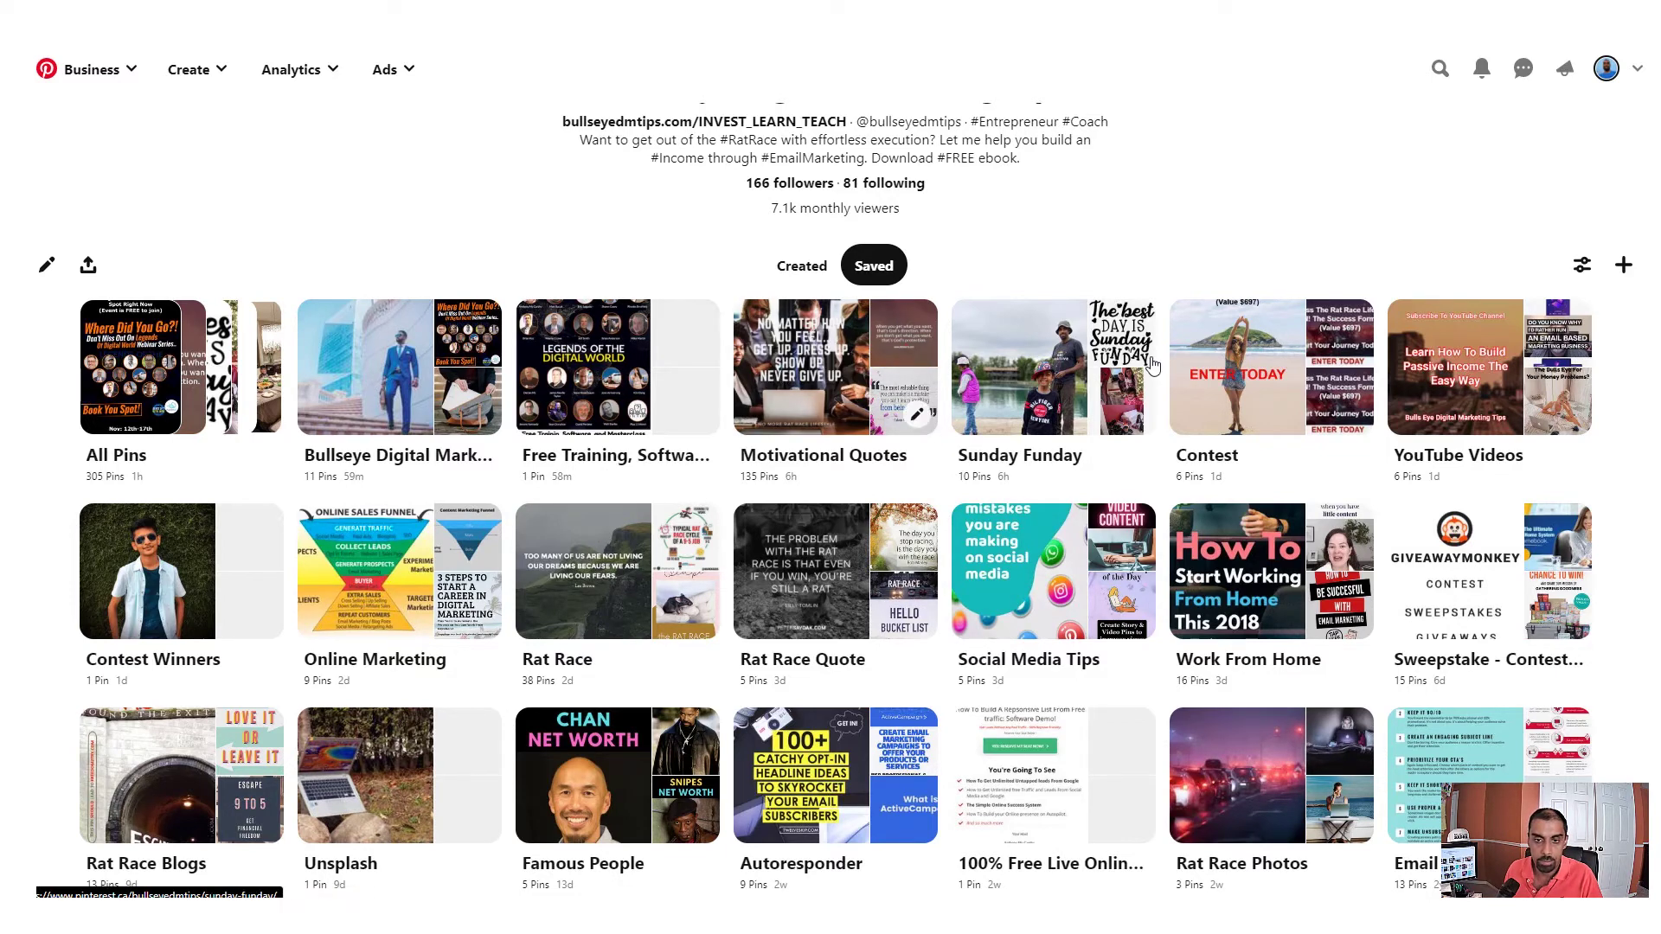
left_click(1057, 367)
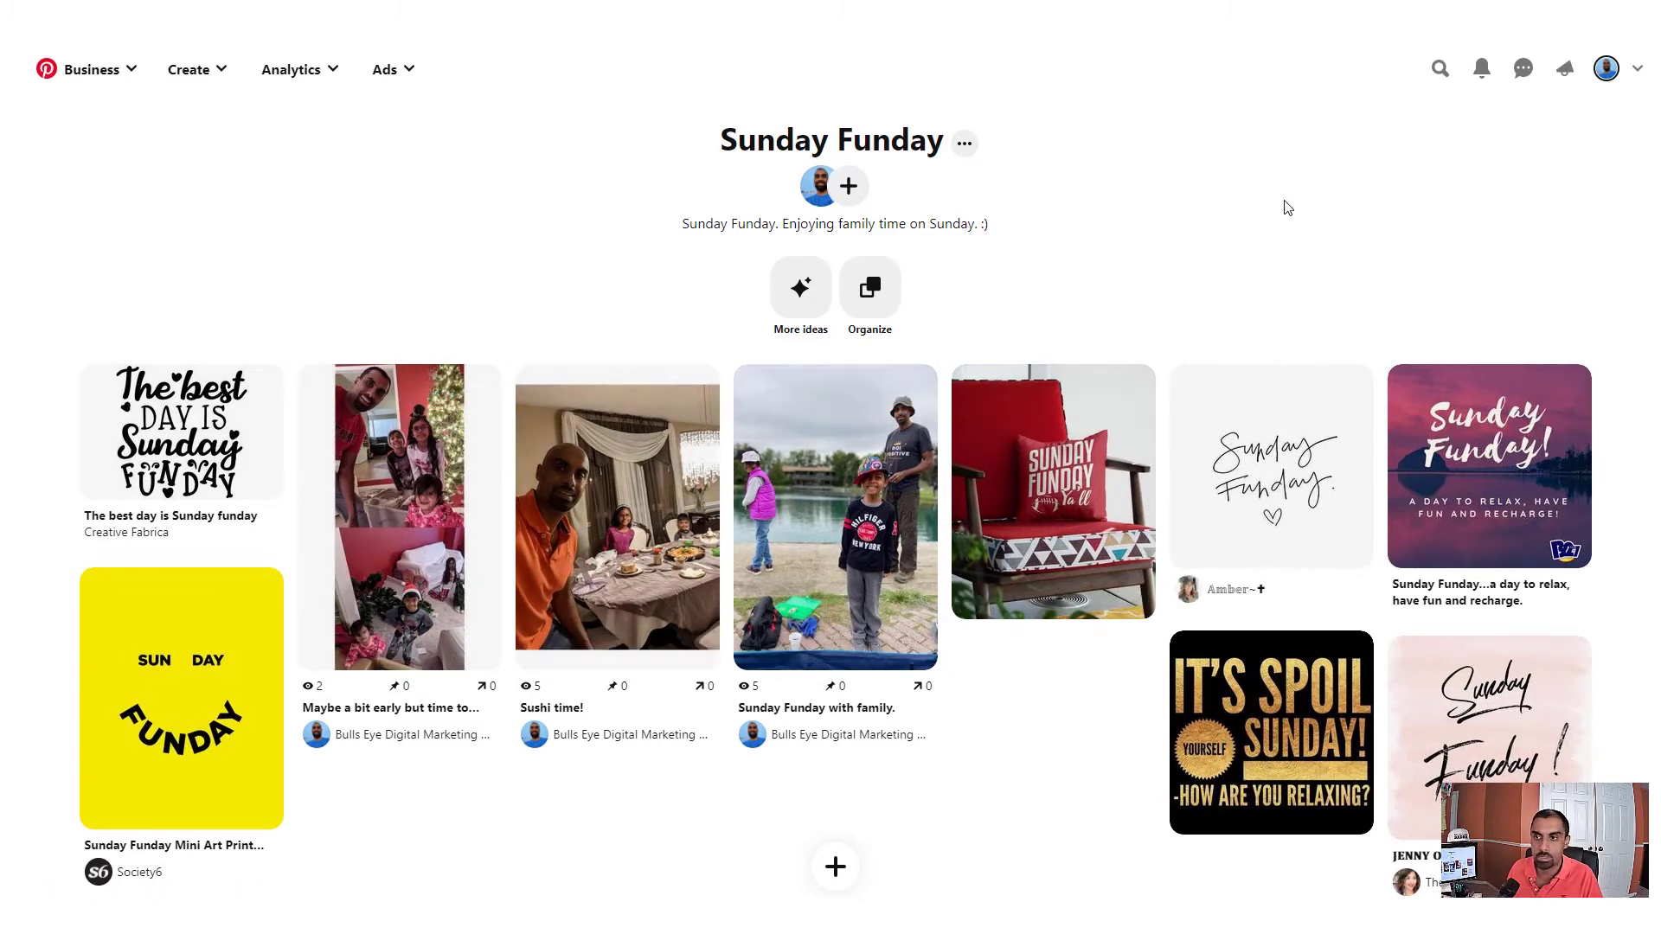
- Go back to the profile's created pins and open the Congratulations On Winning Book: Secret Email System pin
left_click(1604, 69)
scroll(1276, 441, "down", 3)
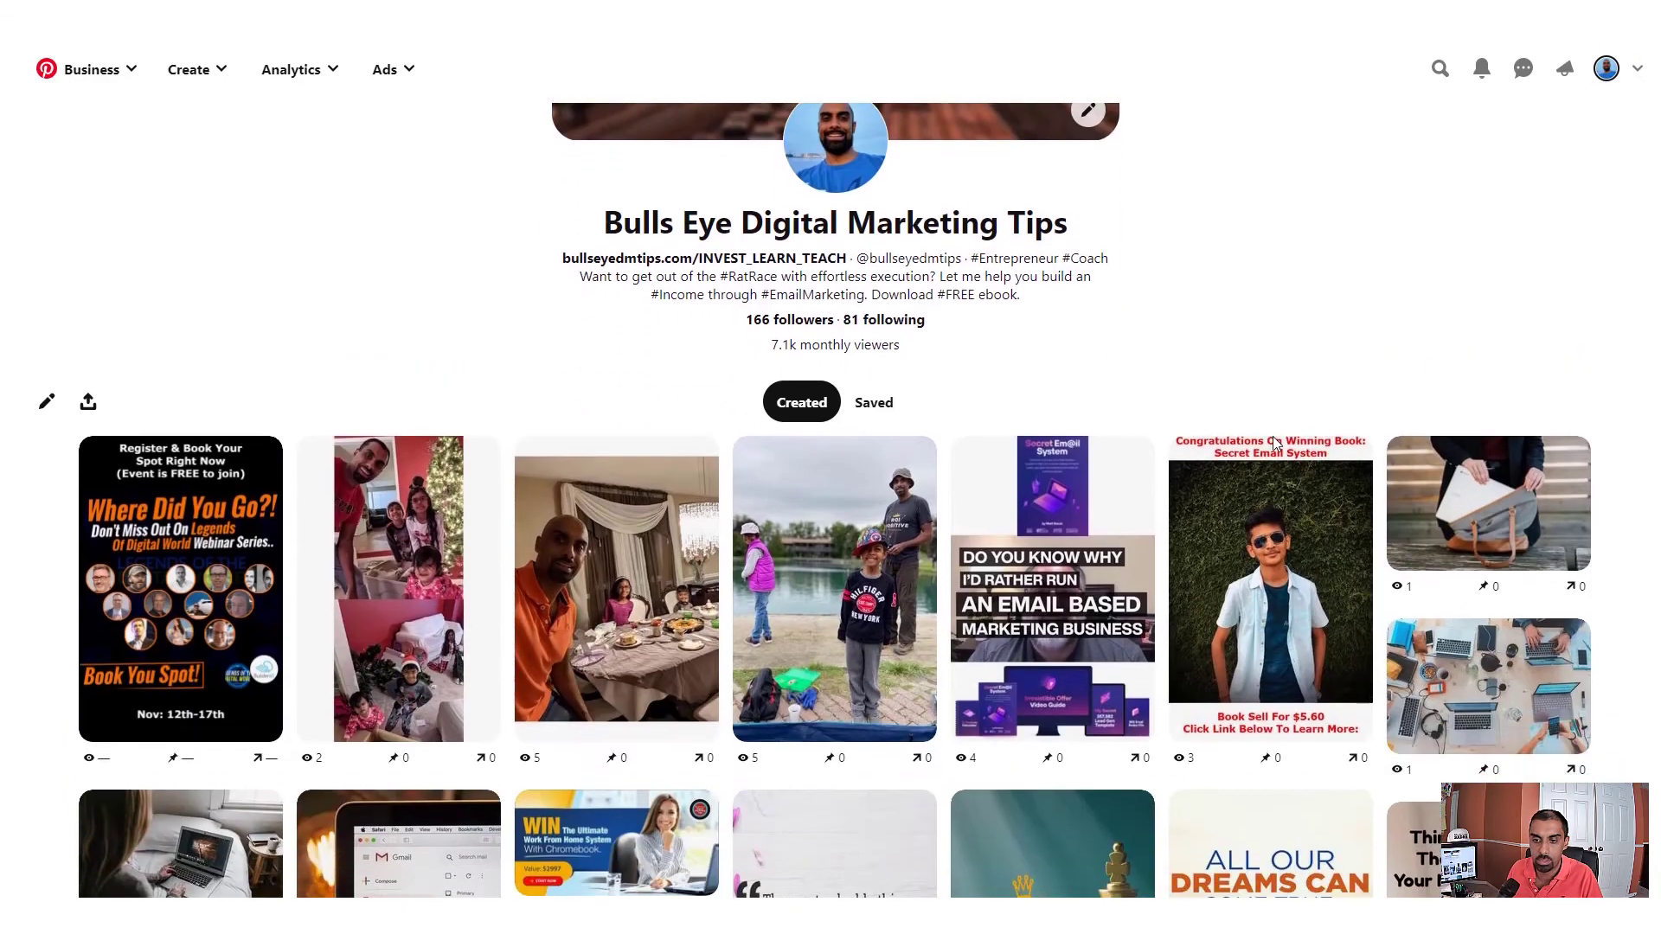
scroll(1275, 443, "down", 3)
left_click(1276, 444)
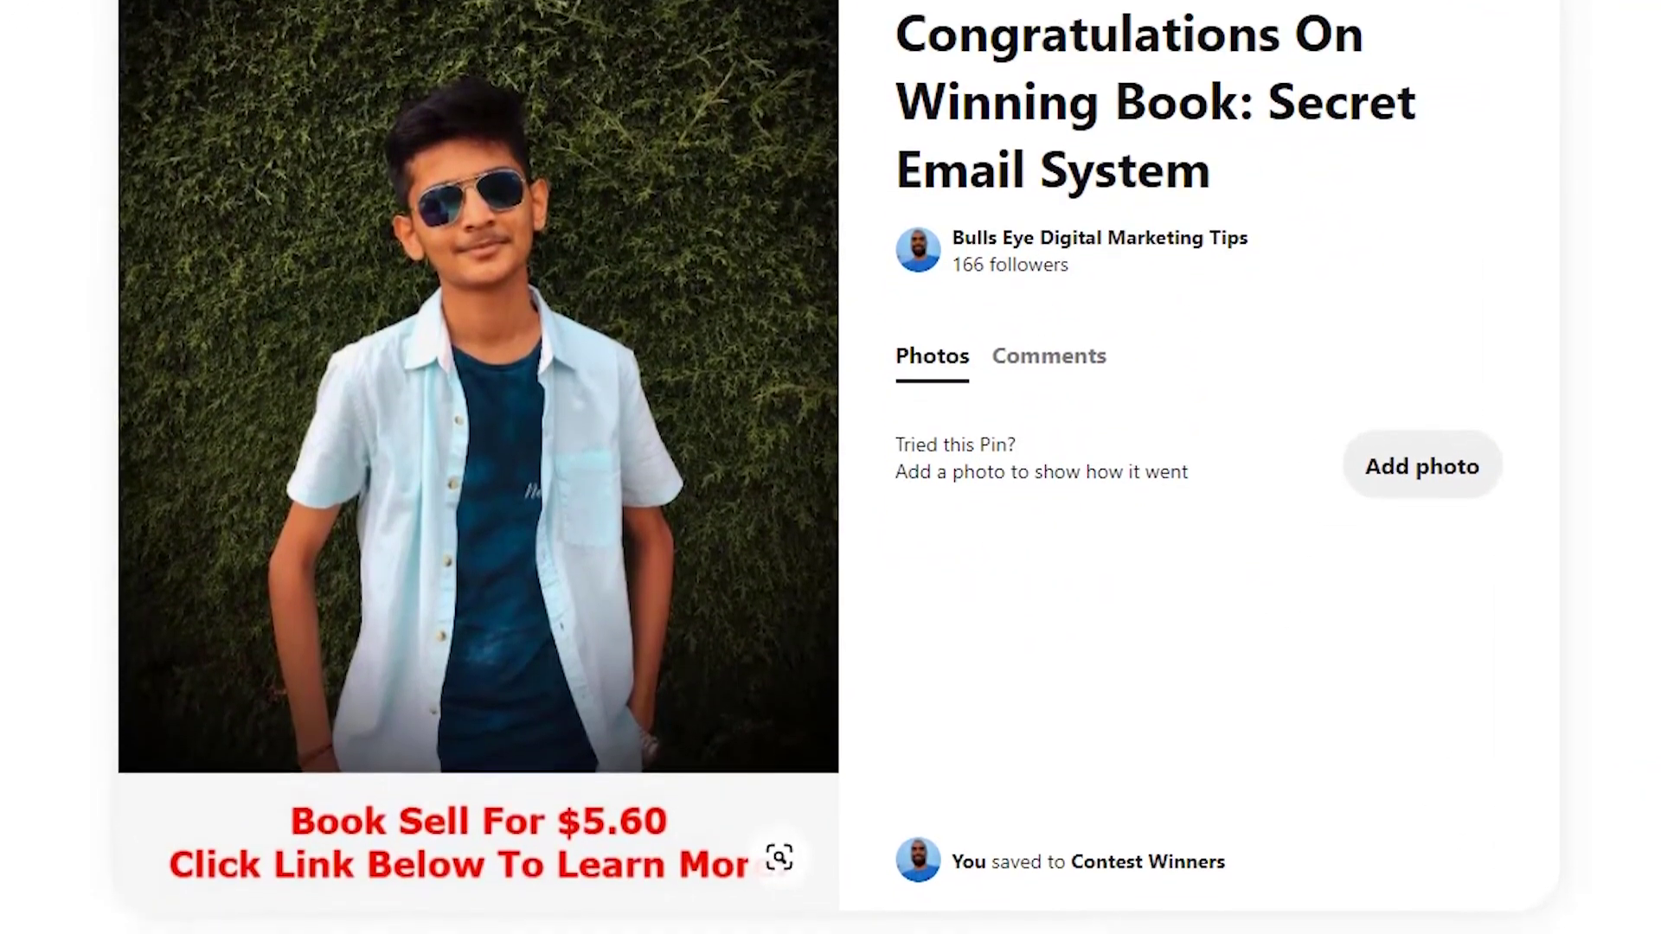
- Open the pin for editing, inspect its title, description and website link, and cancel without saving changes
left_click(977, 0)
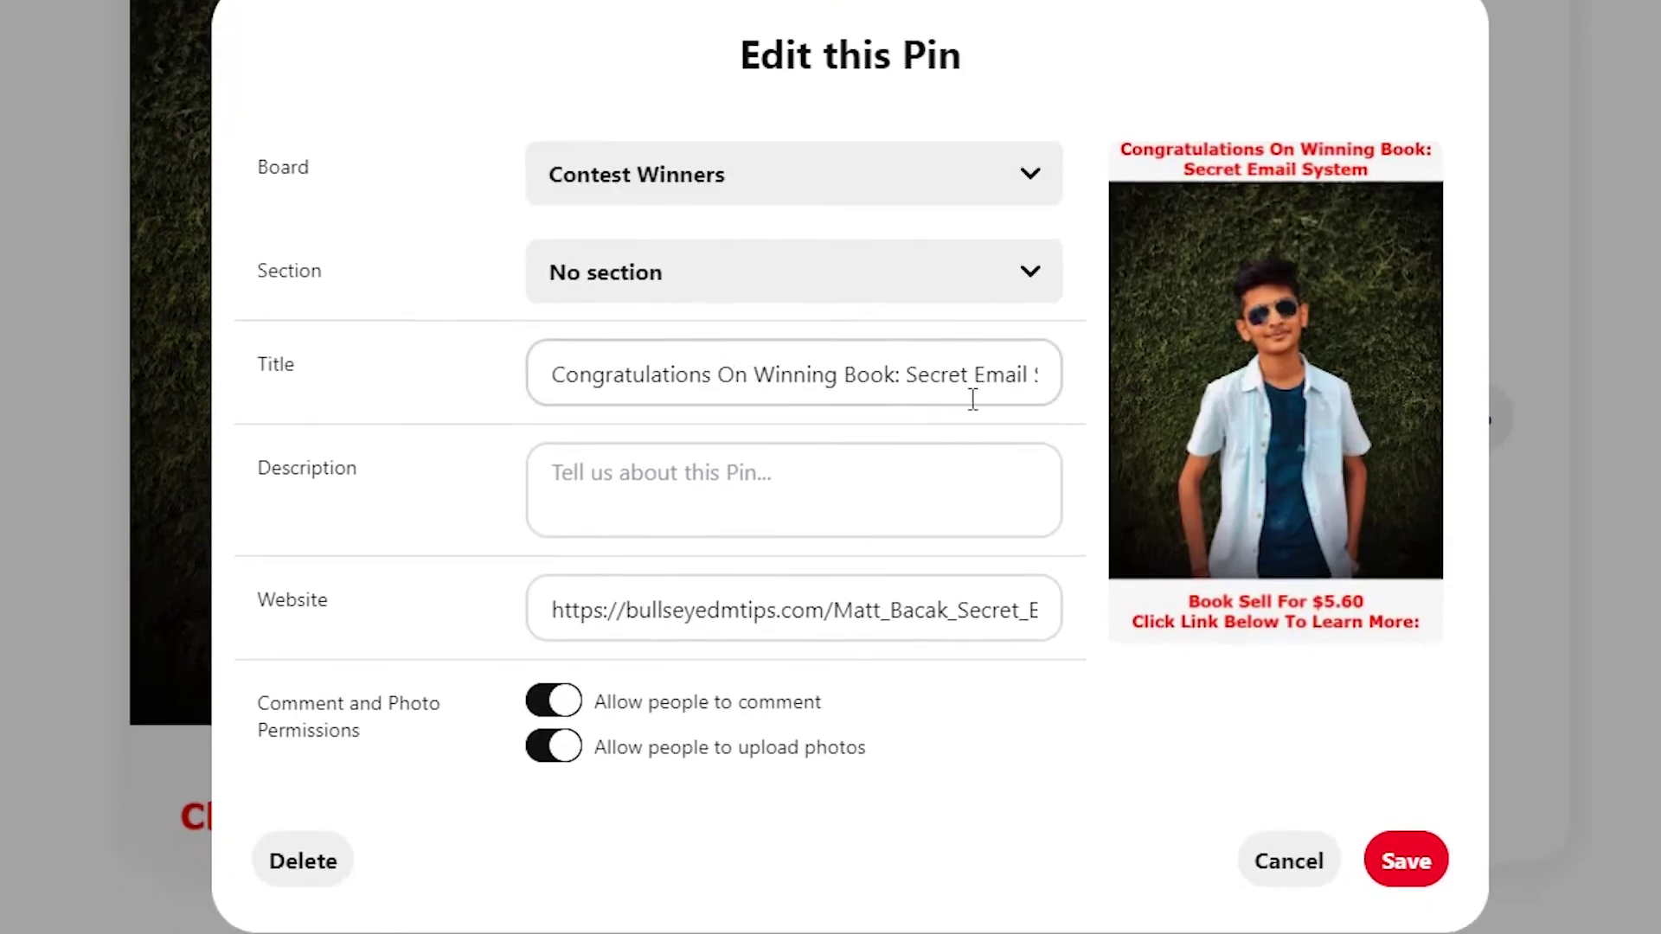
left_click(691, 471)
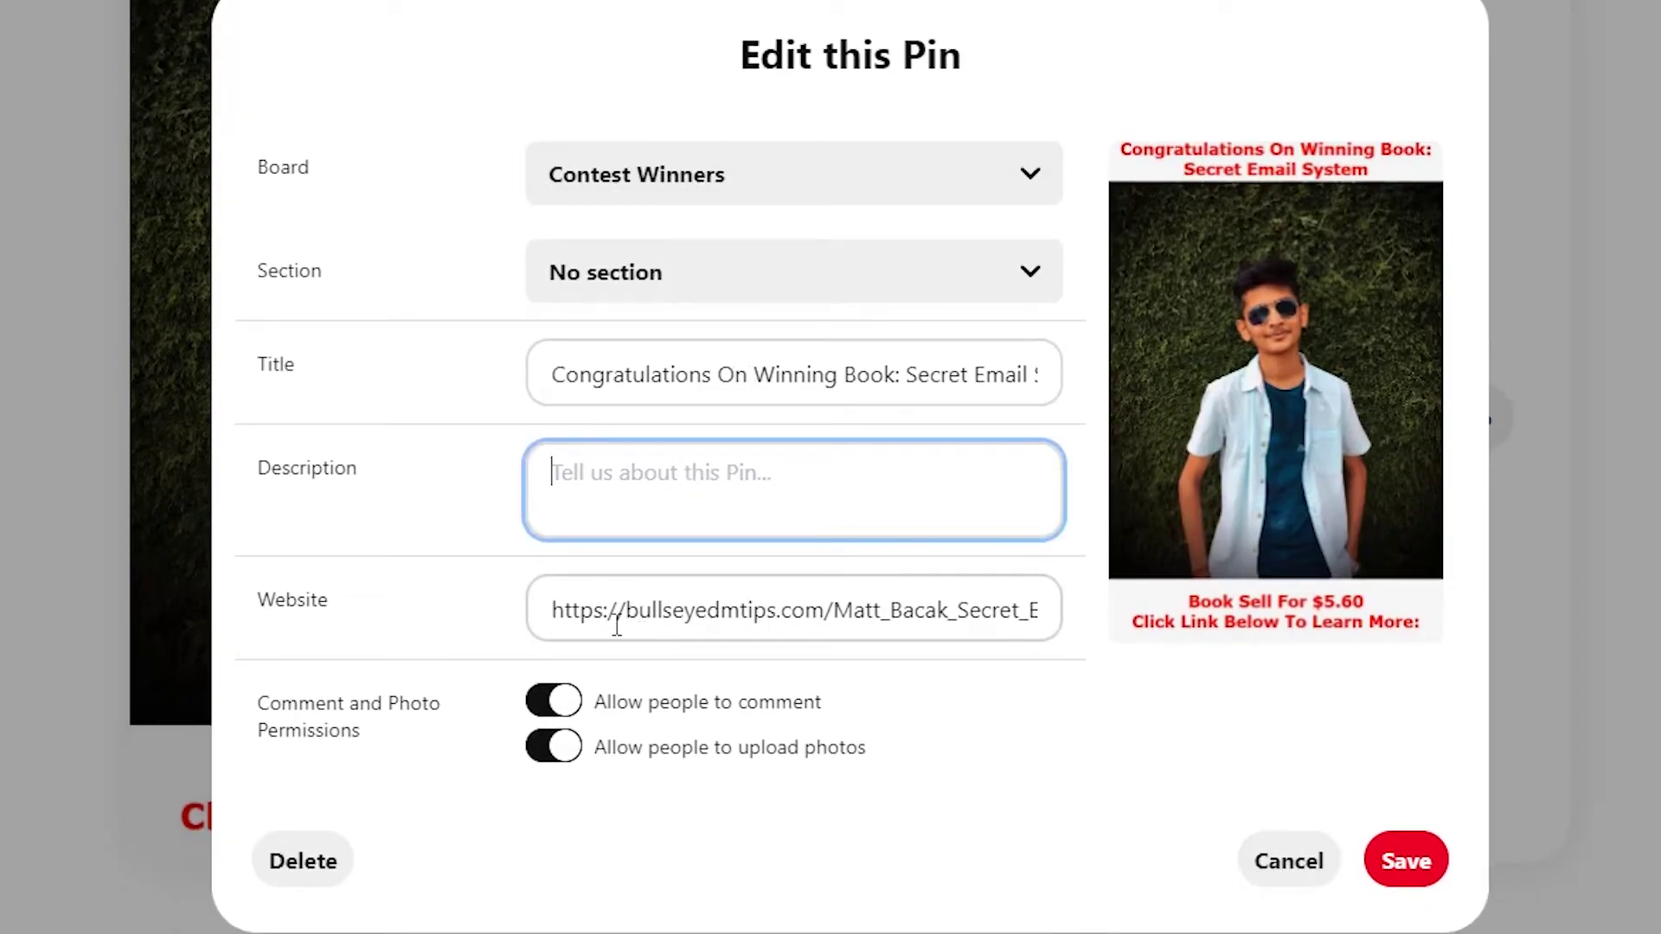
left_click_drag(564, 608, 1077, 627)
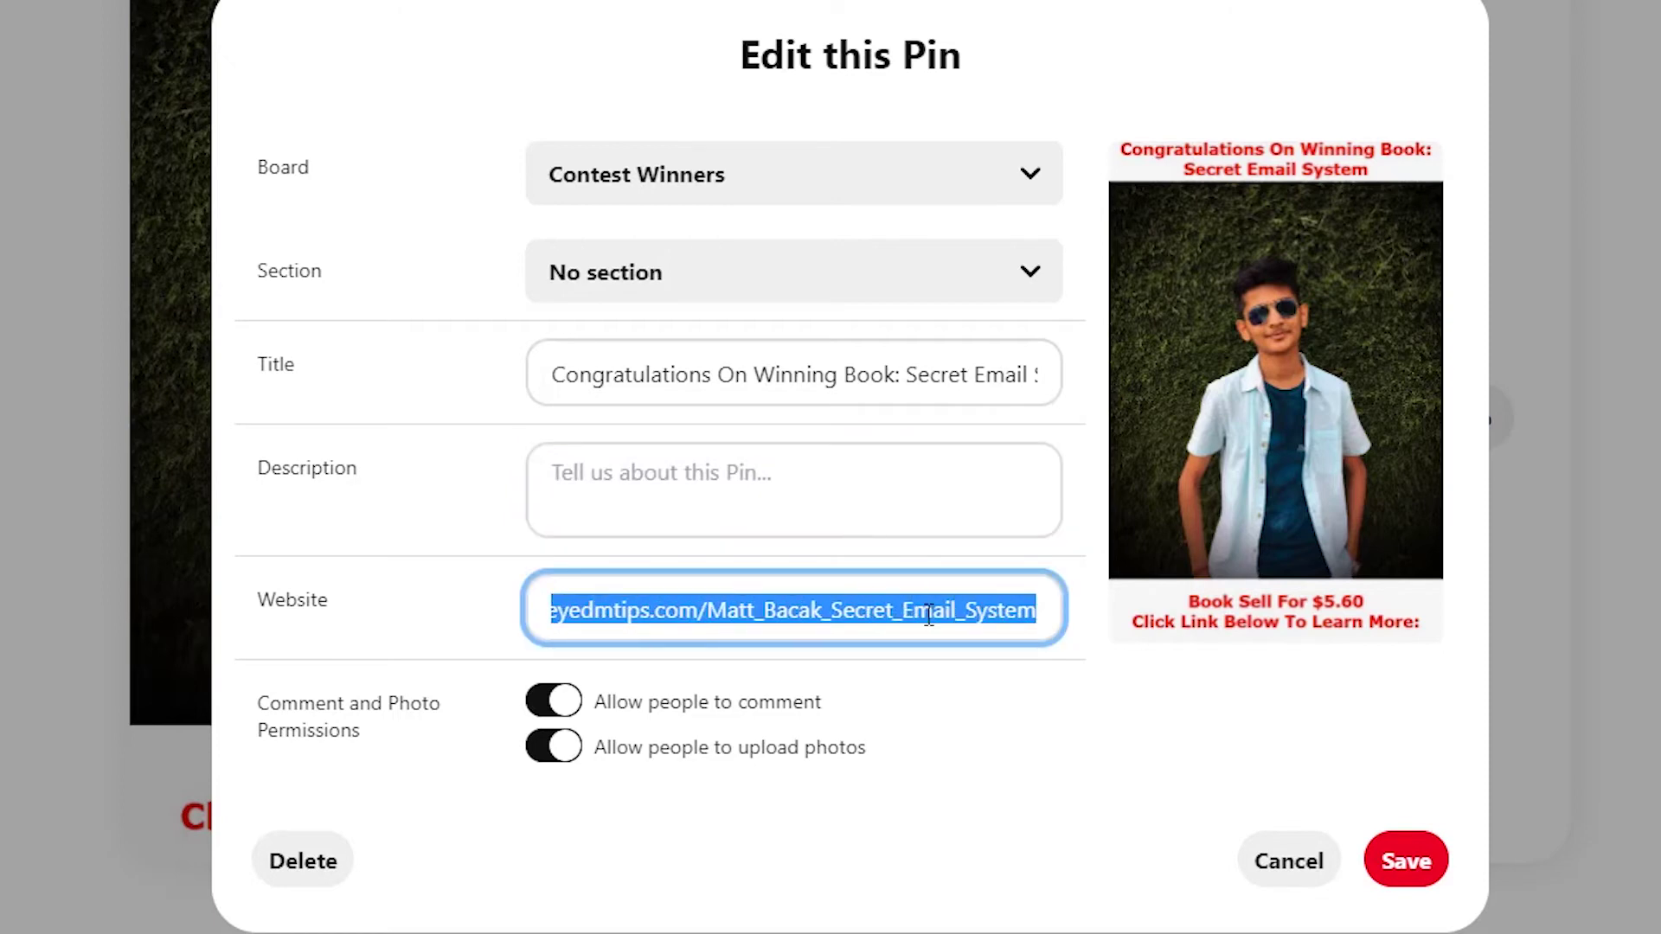
left_click(1266, 891)
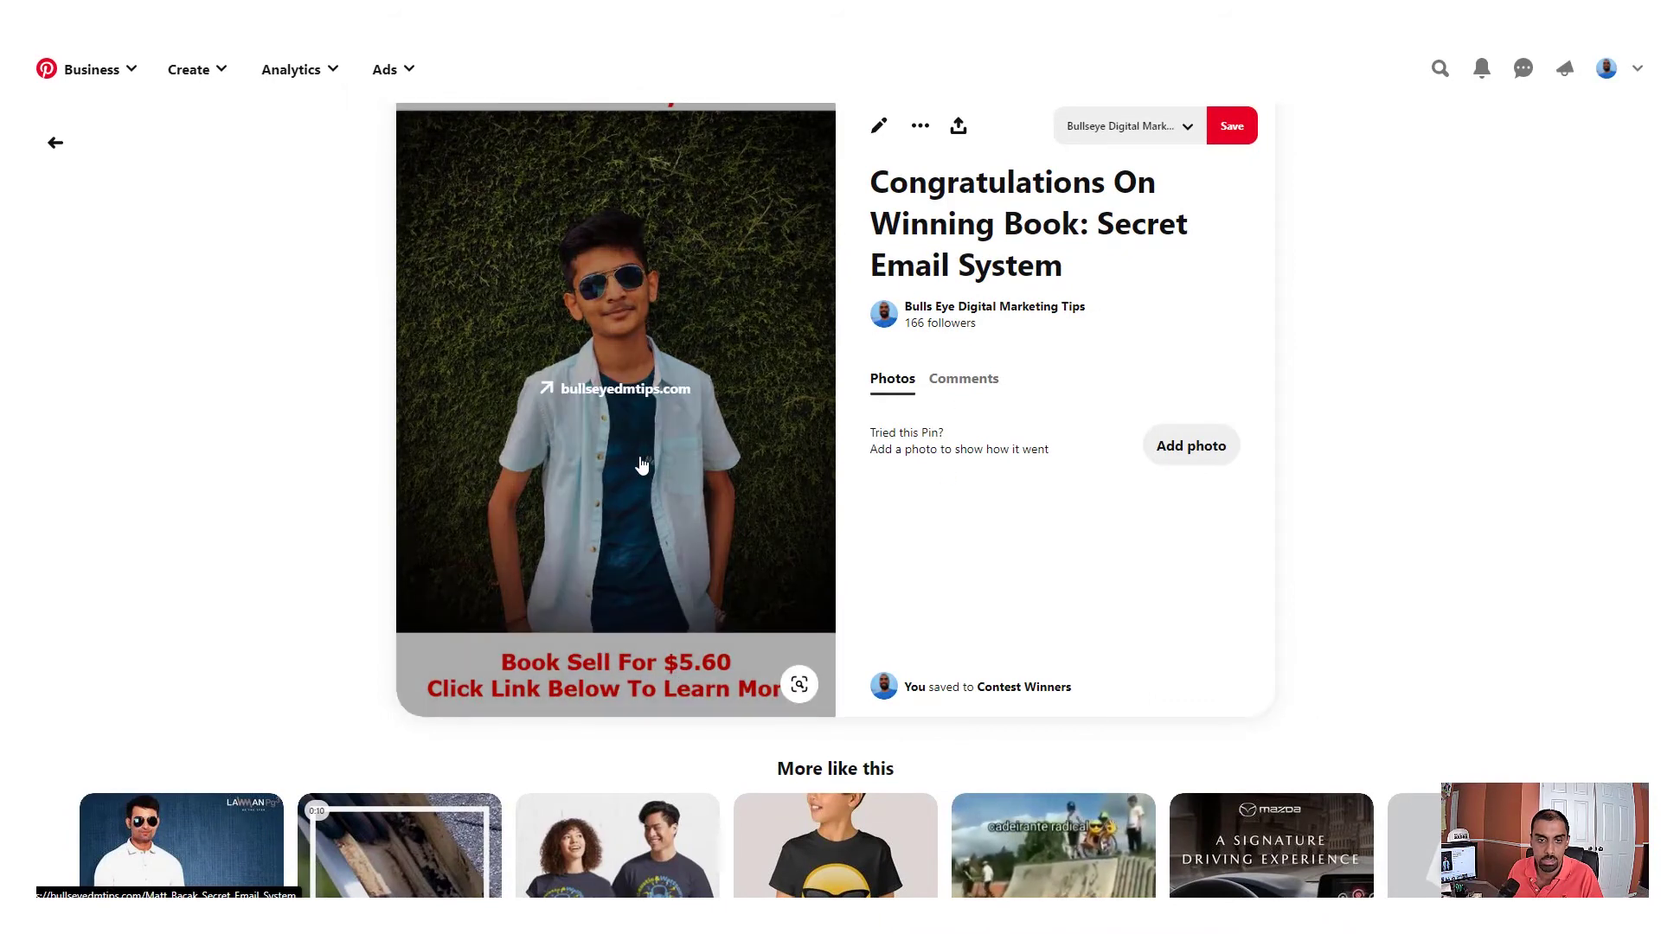
scroll(1096, 290, "up", 2)
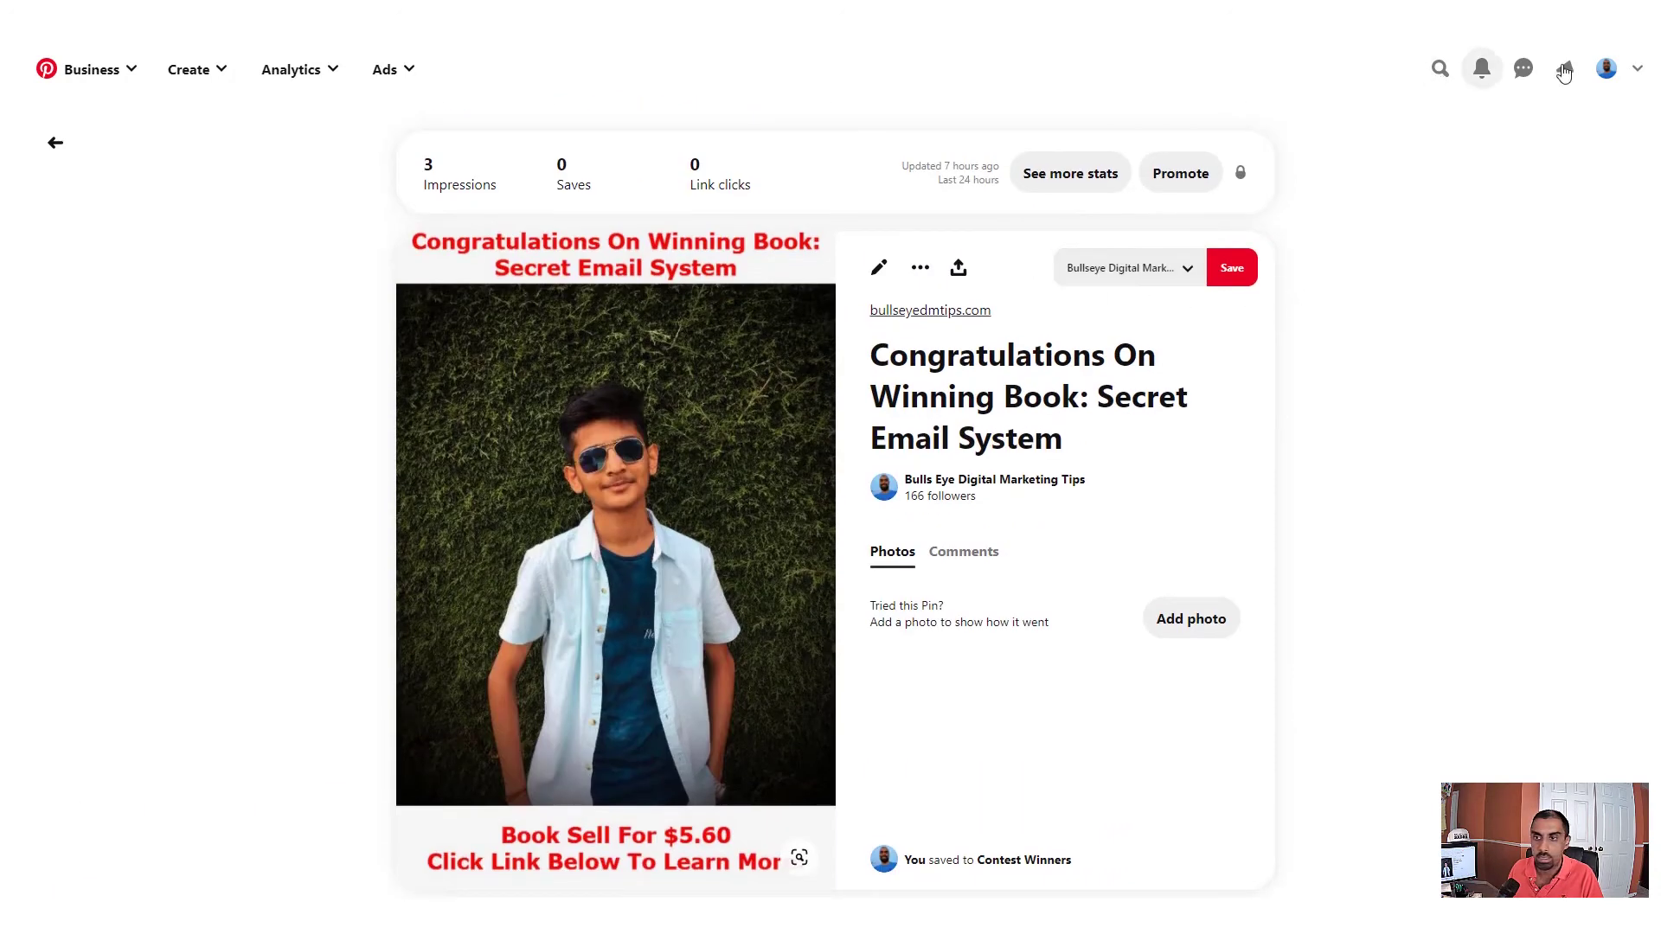
- Return to the profile's saved boards and open the YouTube Videos board
left_click(1612, 82)
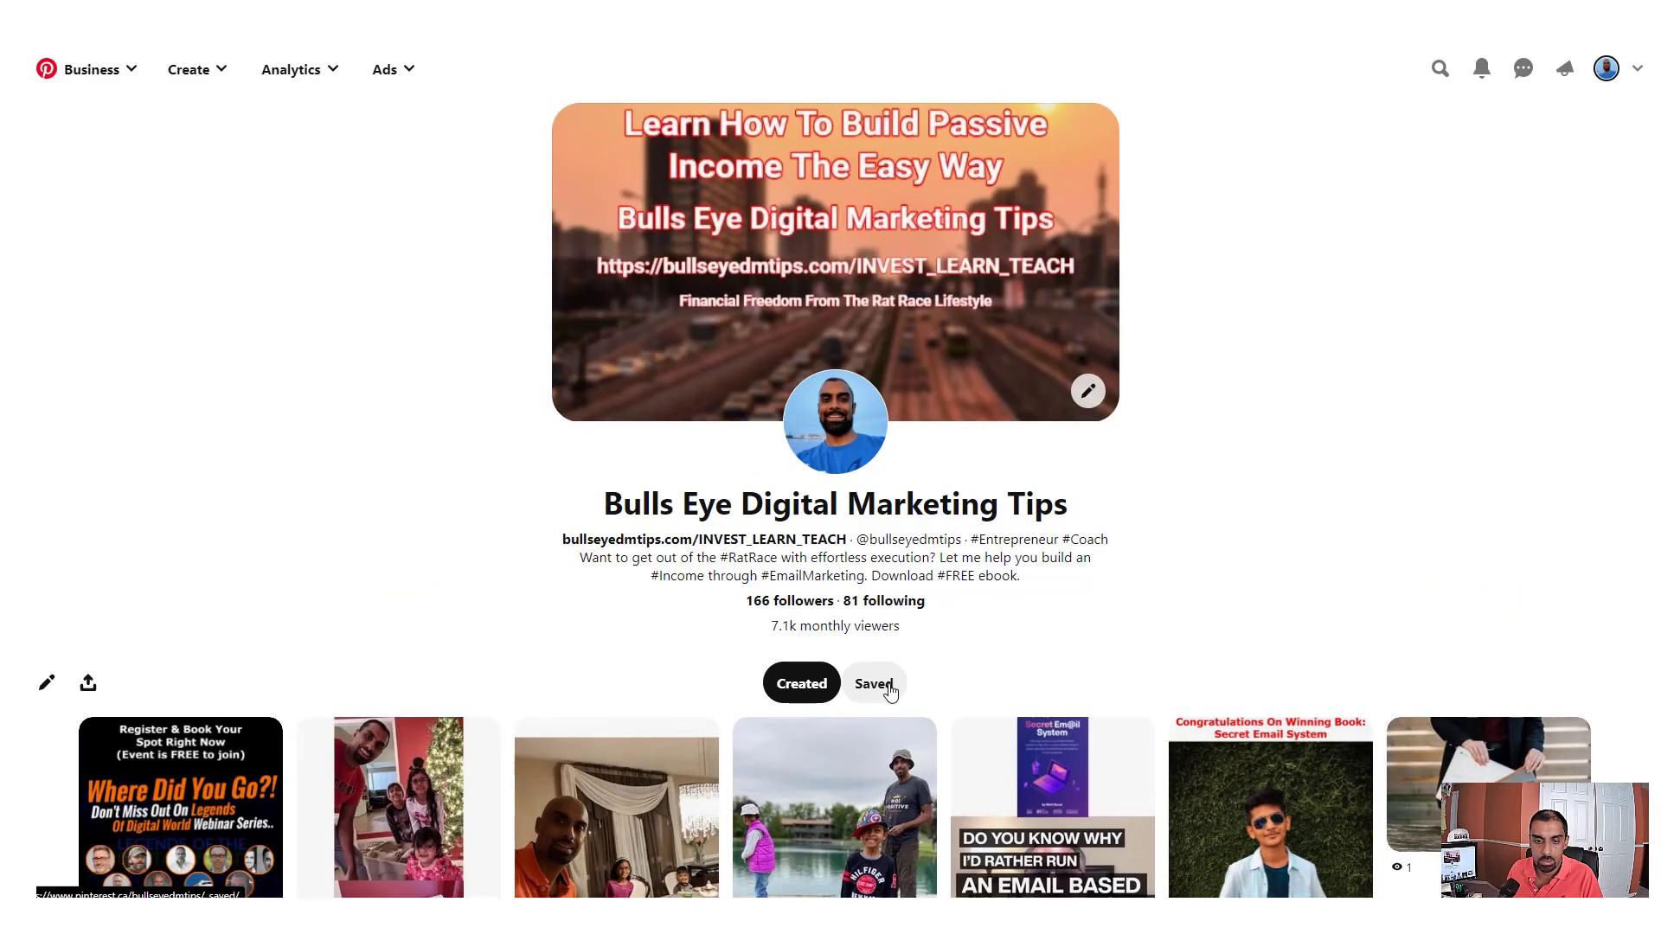
left_click(881, 685)
scroll(975, 604, "down", 5)
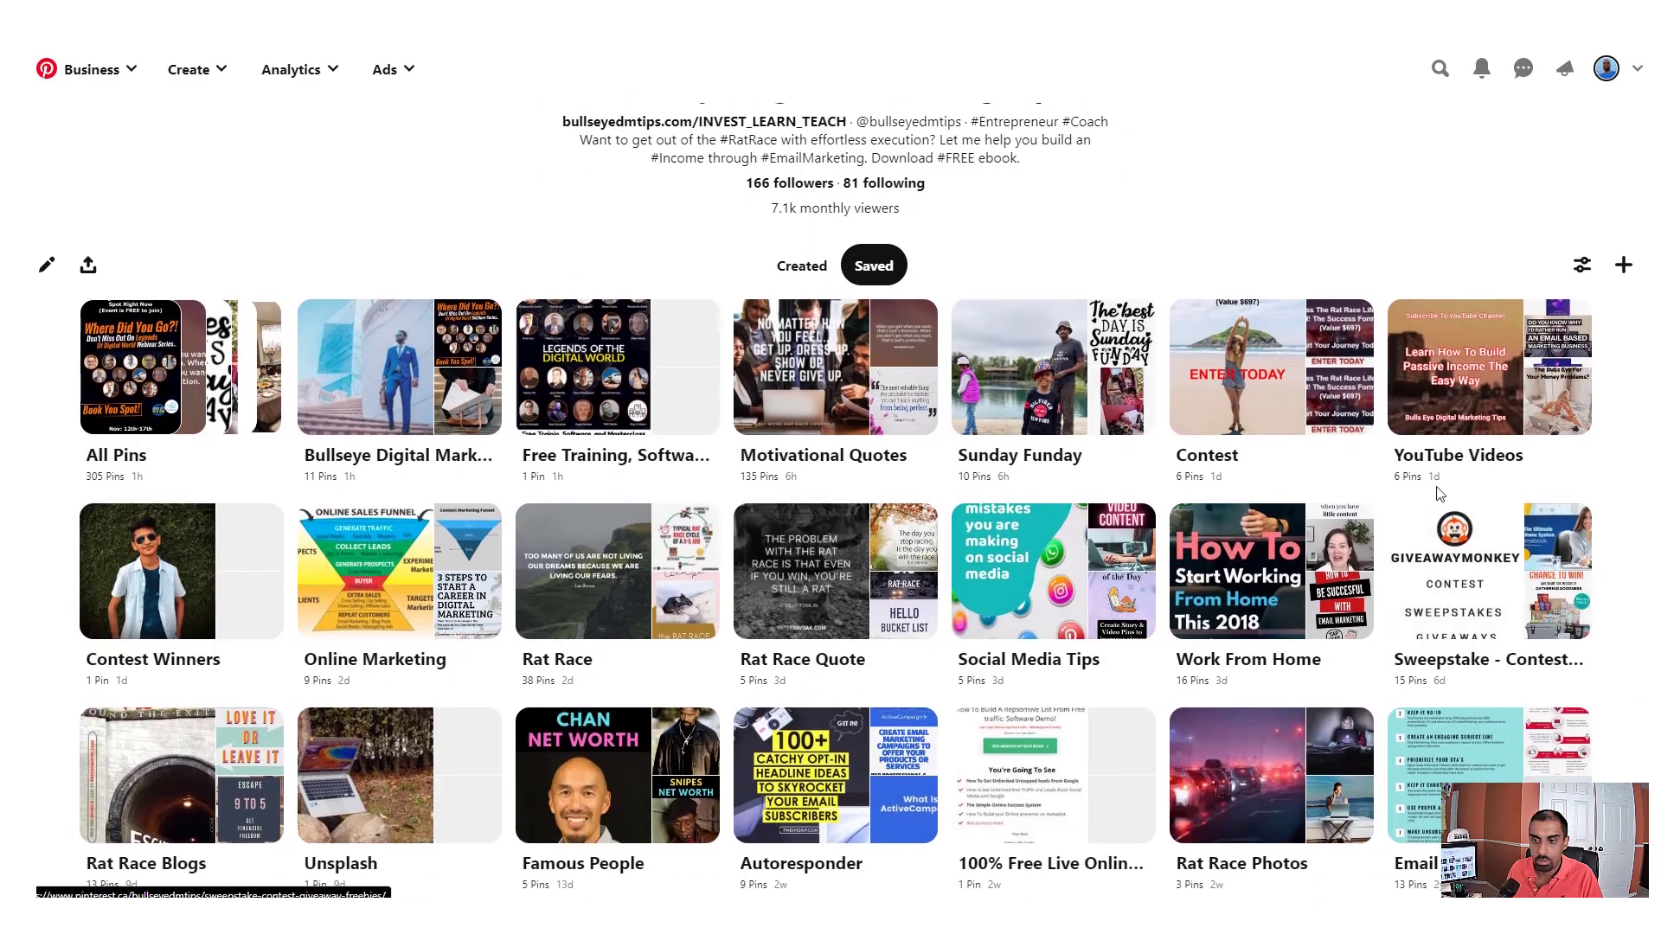
left_click(1518, 389)
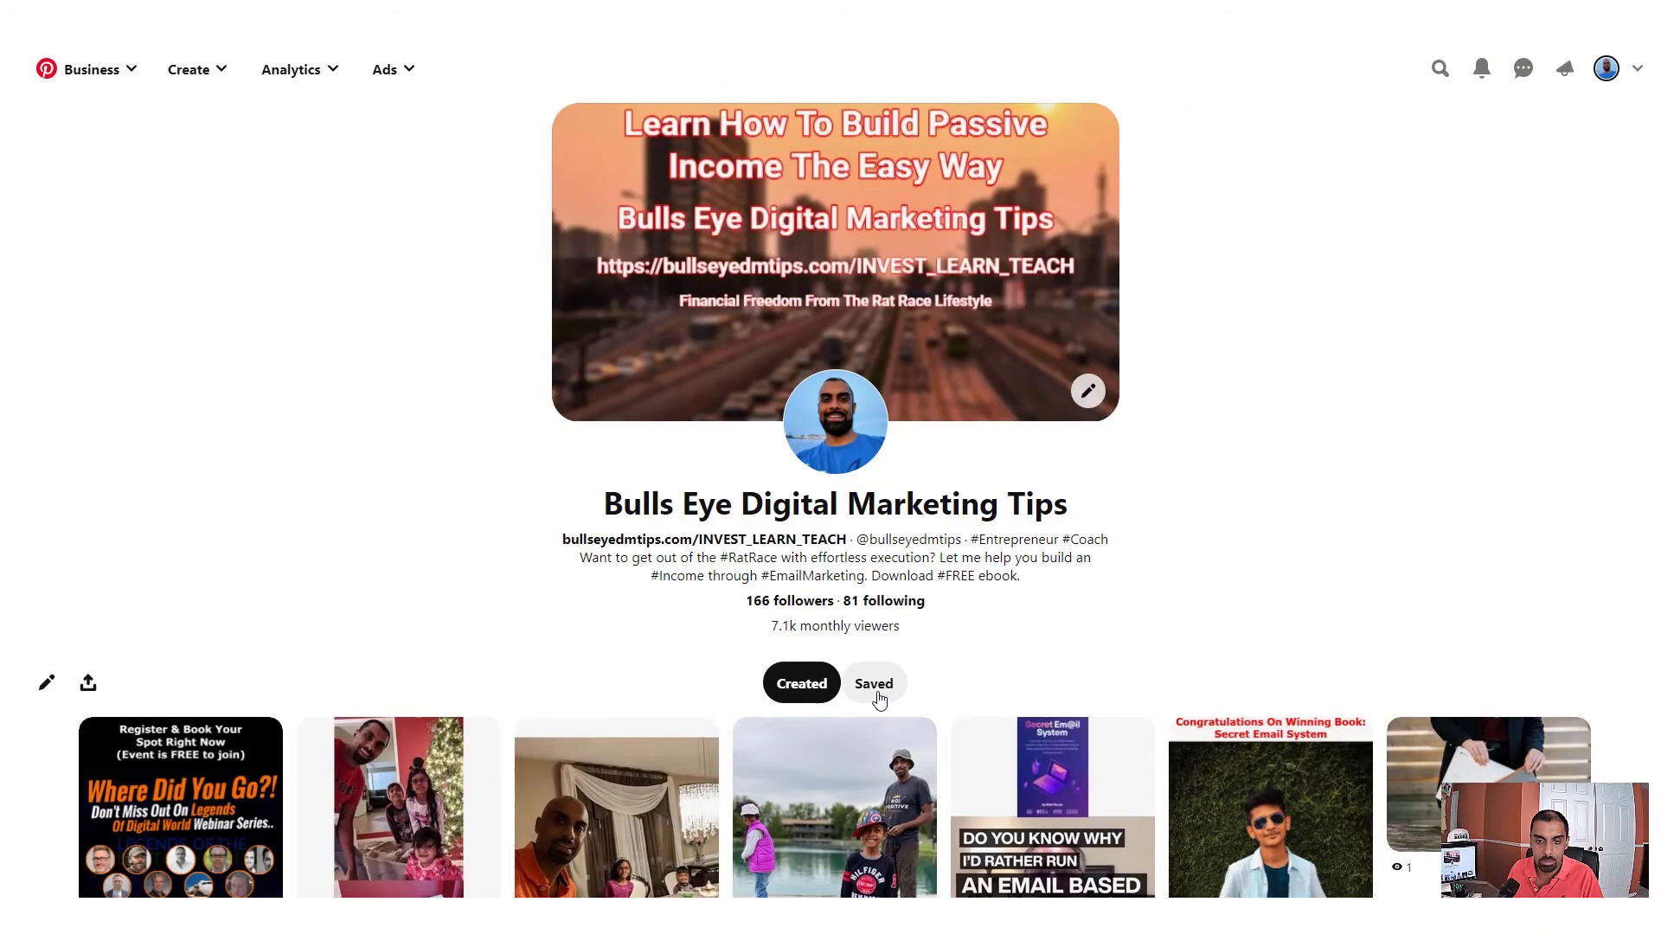
- Browse the profile's saved boards again, reopen the YouTube Videos board, and view its description, pins and suggested ideas
left_click(875, 685)
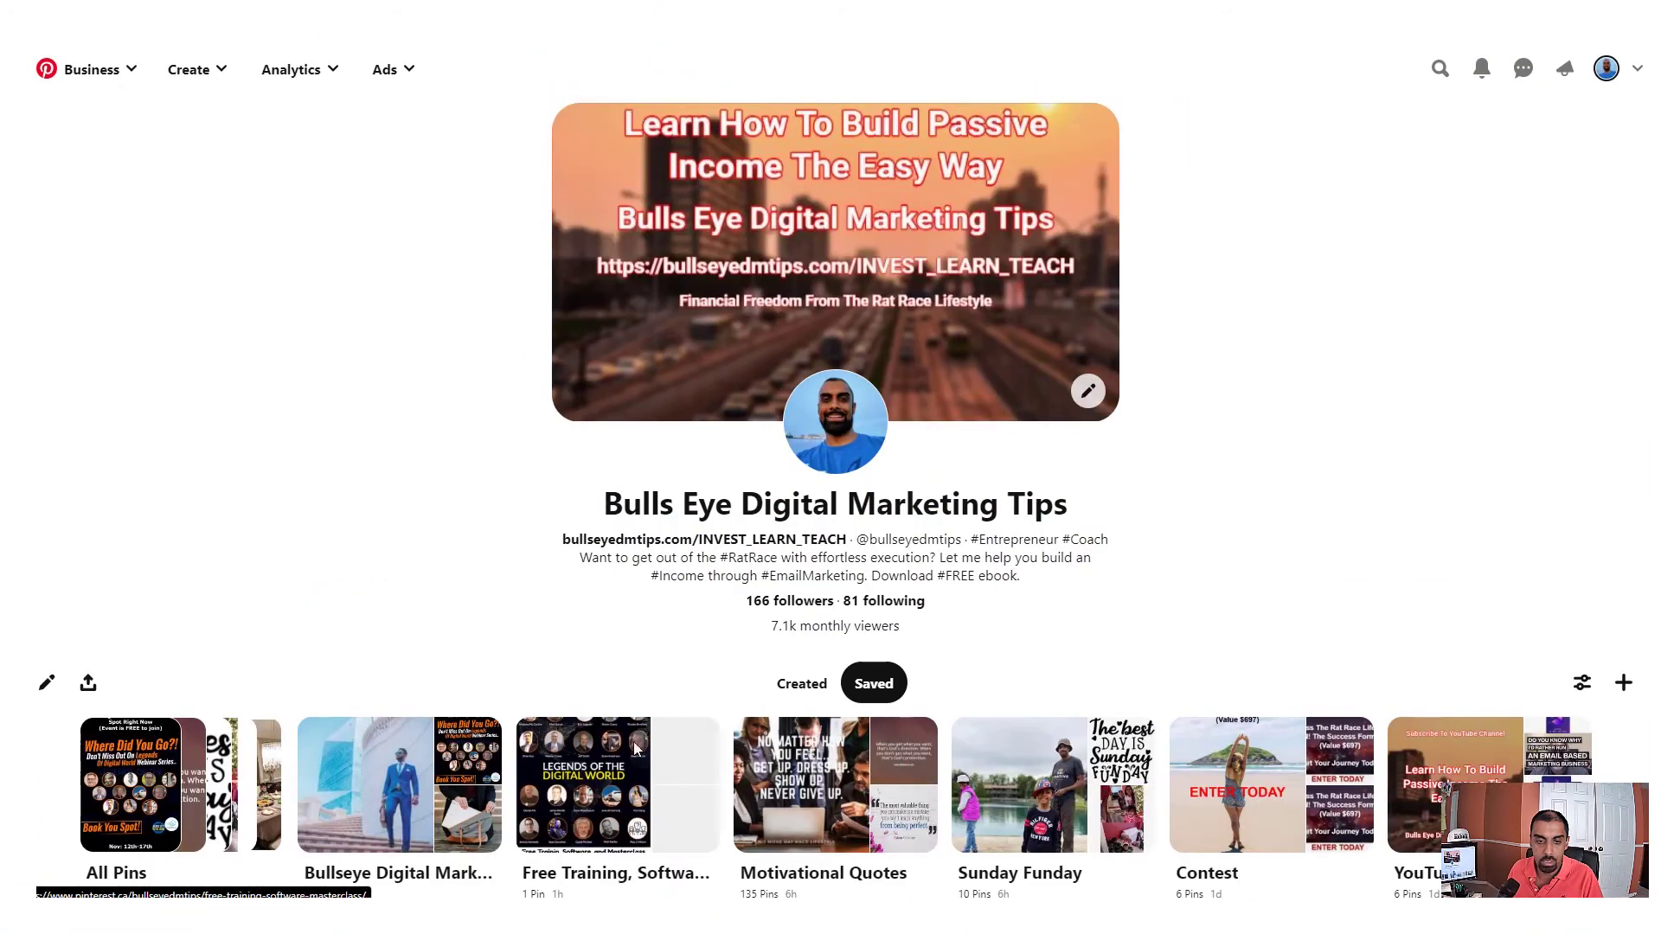
scroll(824, 518, "down", 4)
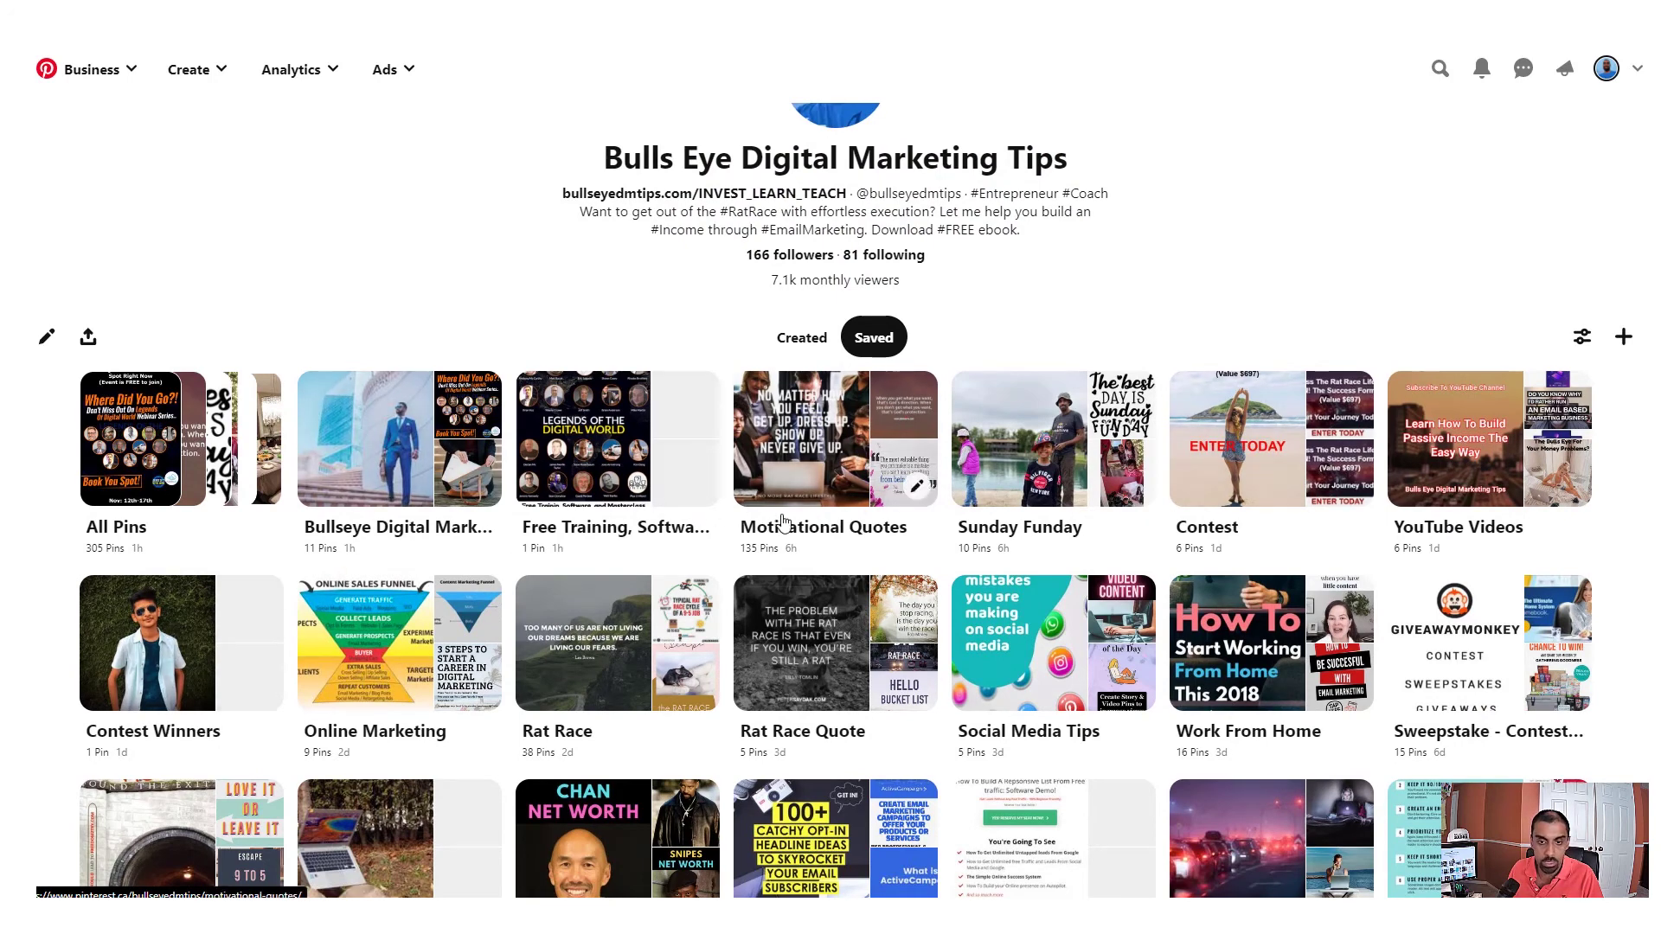
scroll(782, 526, "down", 2)
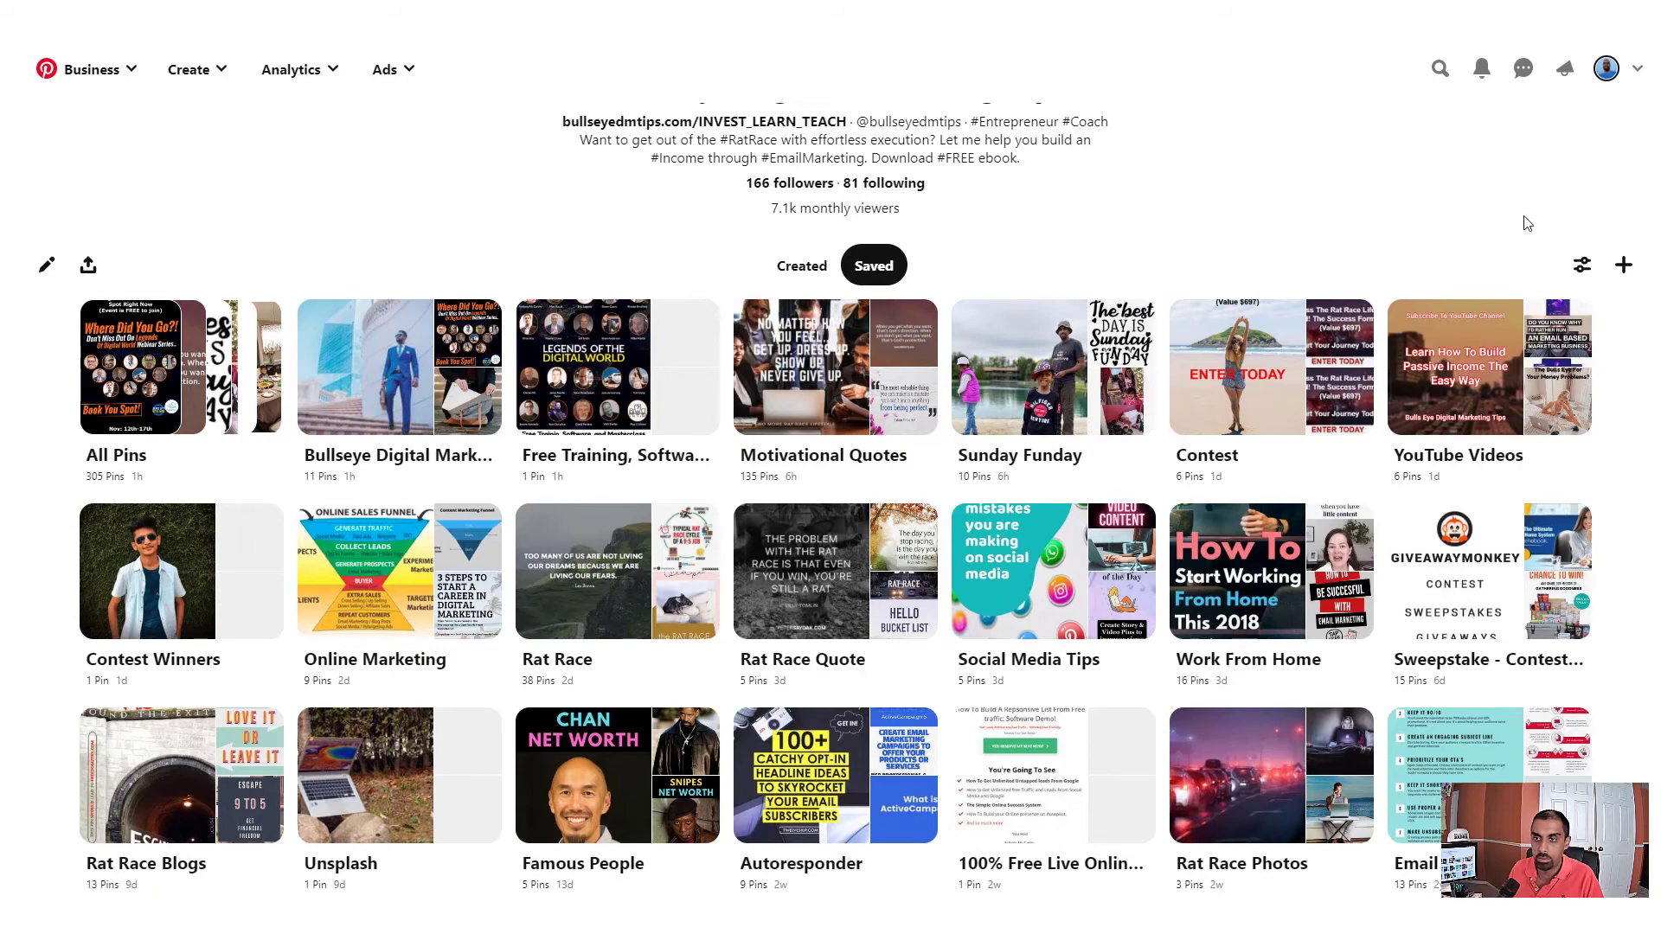
scroll(1519, 219, "up", 2)
scroll(1475, 368, "down", 2)
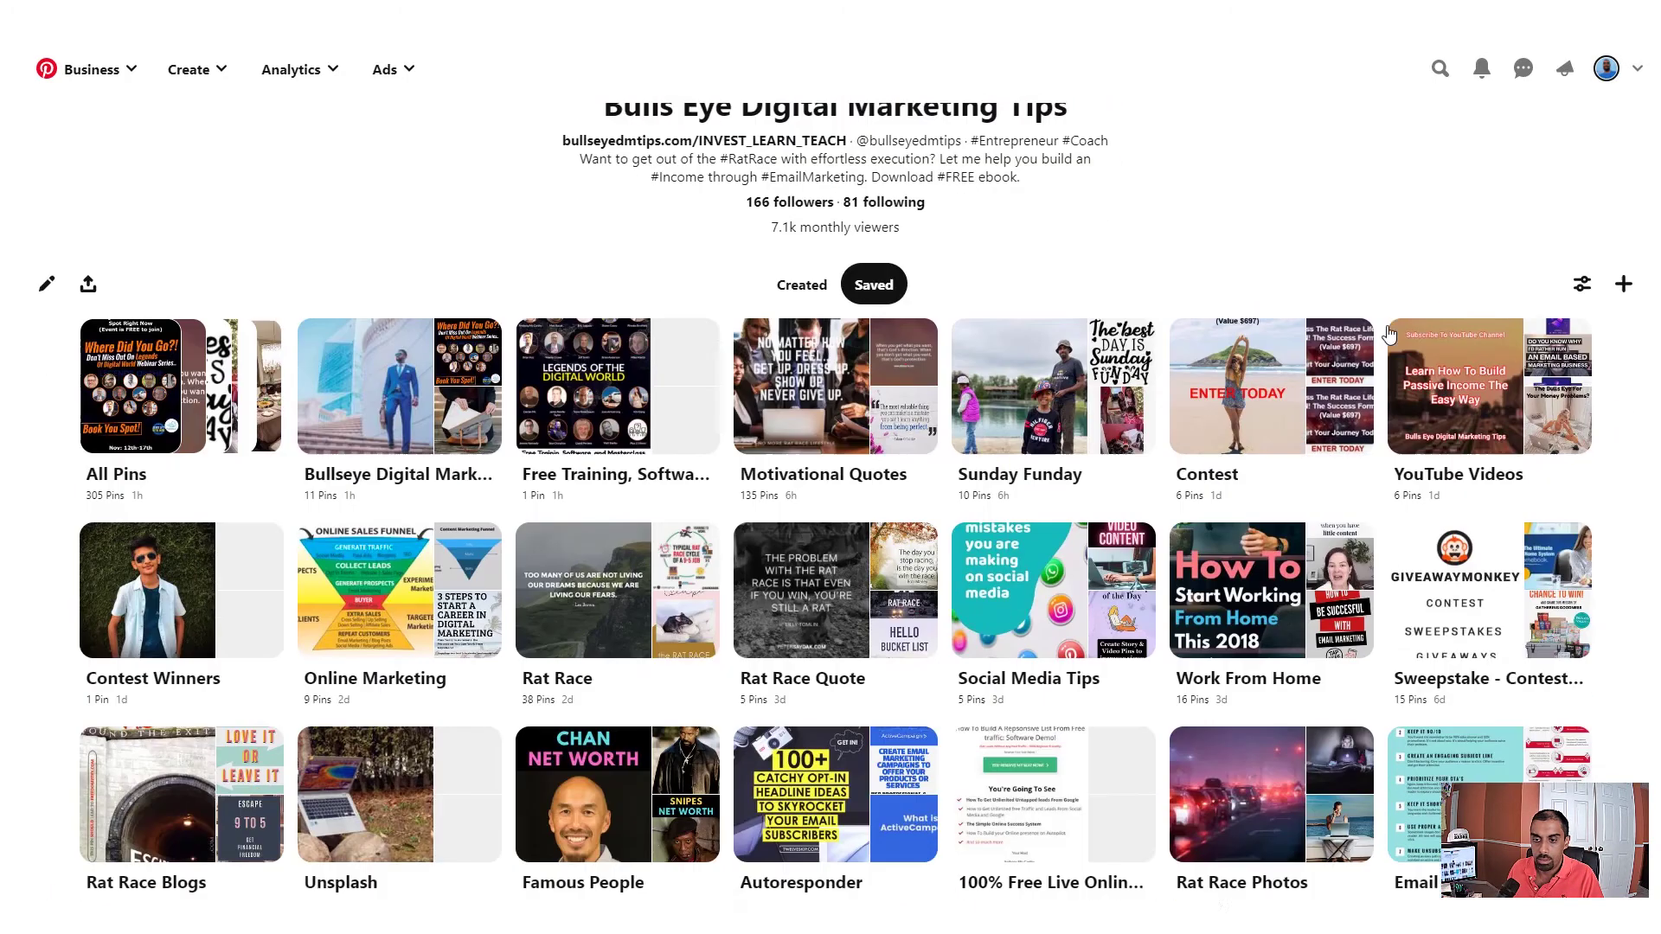
left_click(1460, 446)
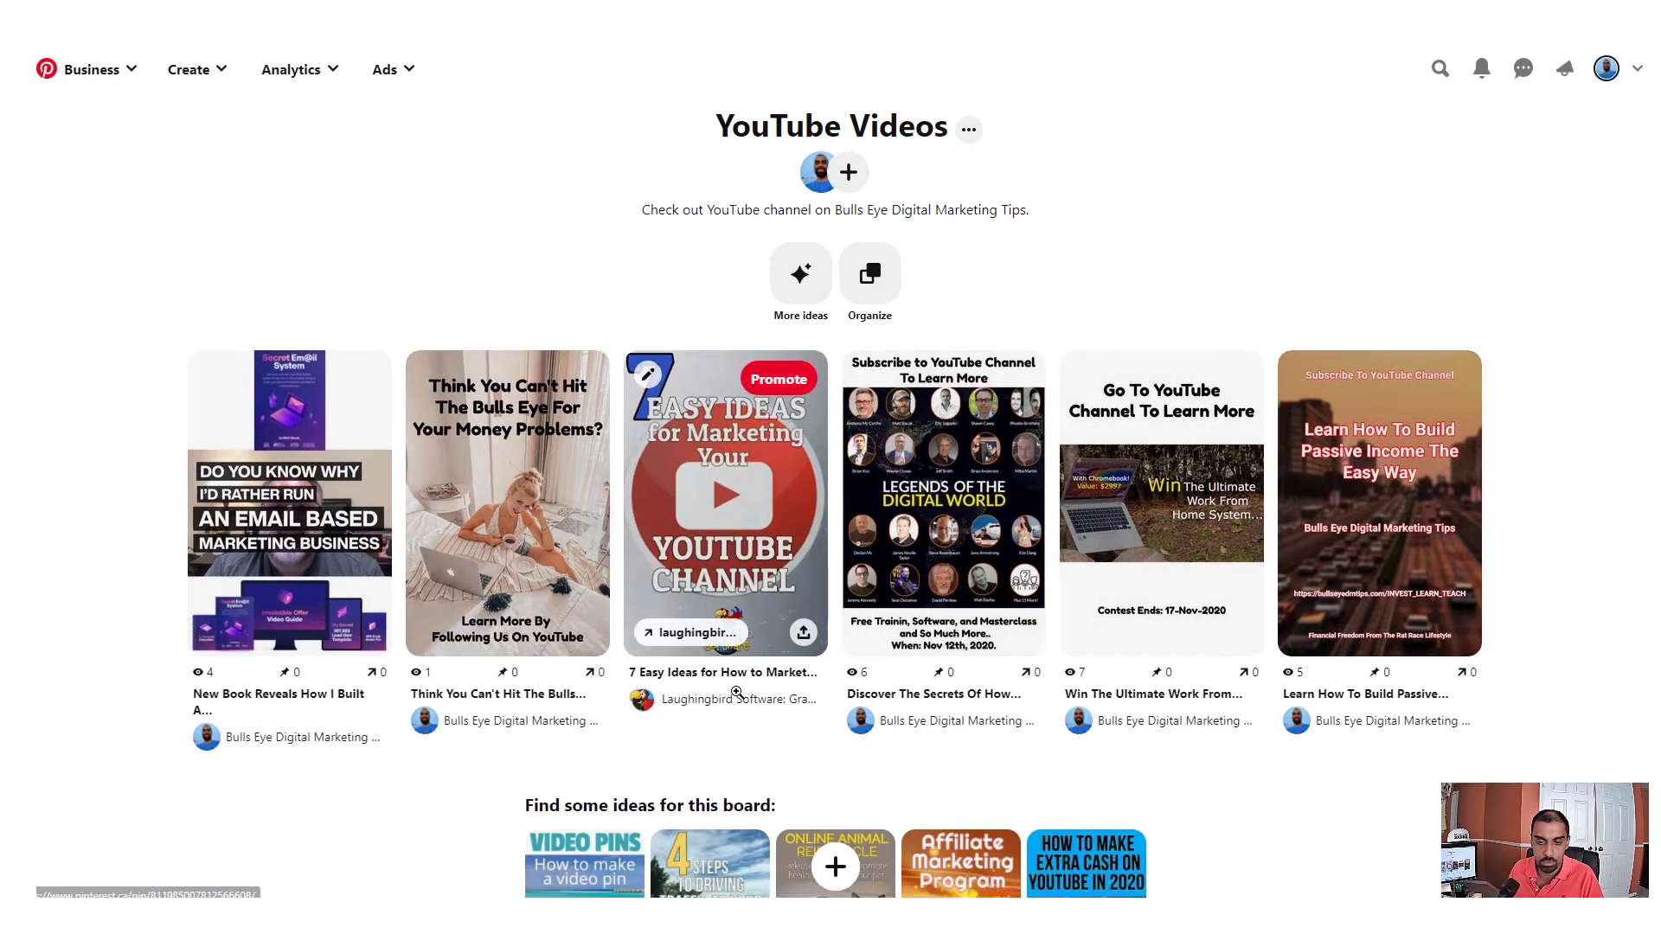
scroll(735, 684, "down", 2)
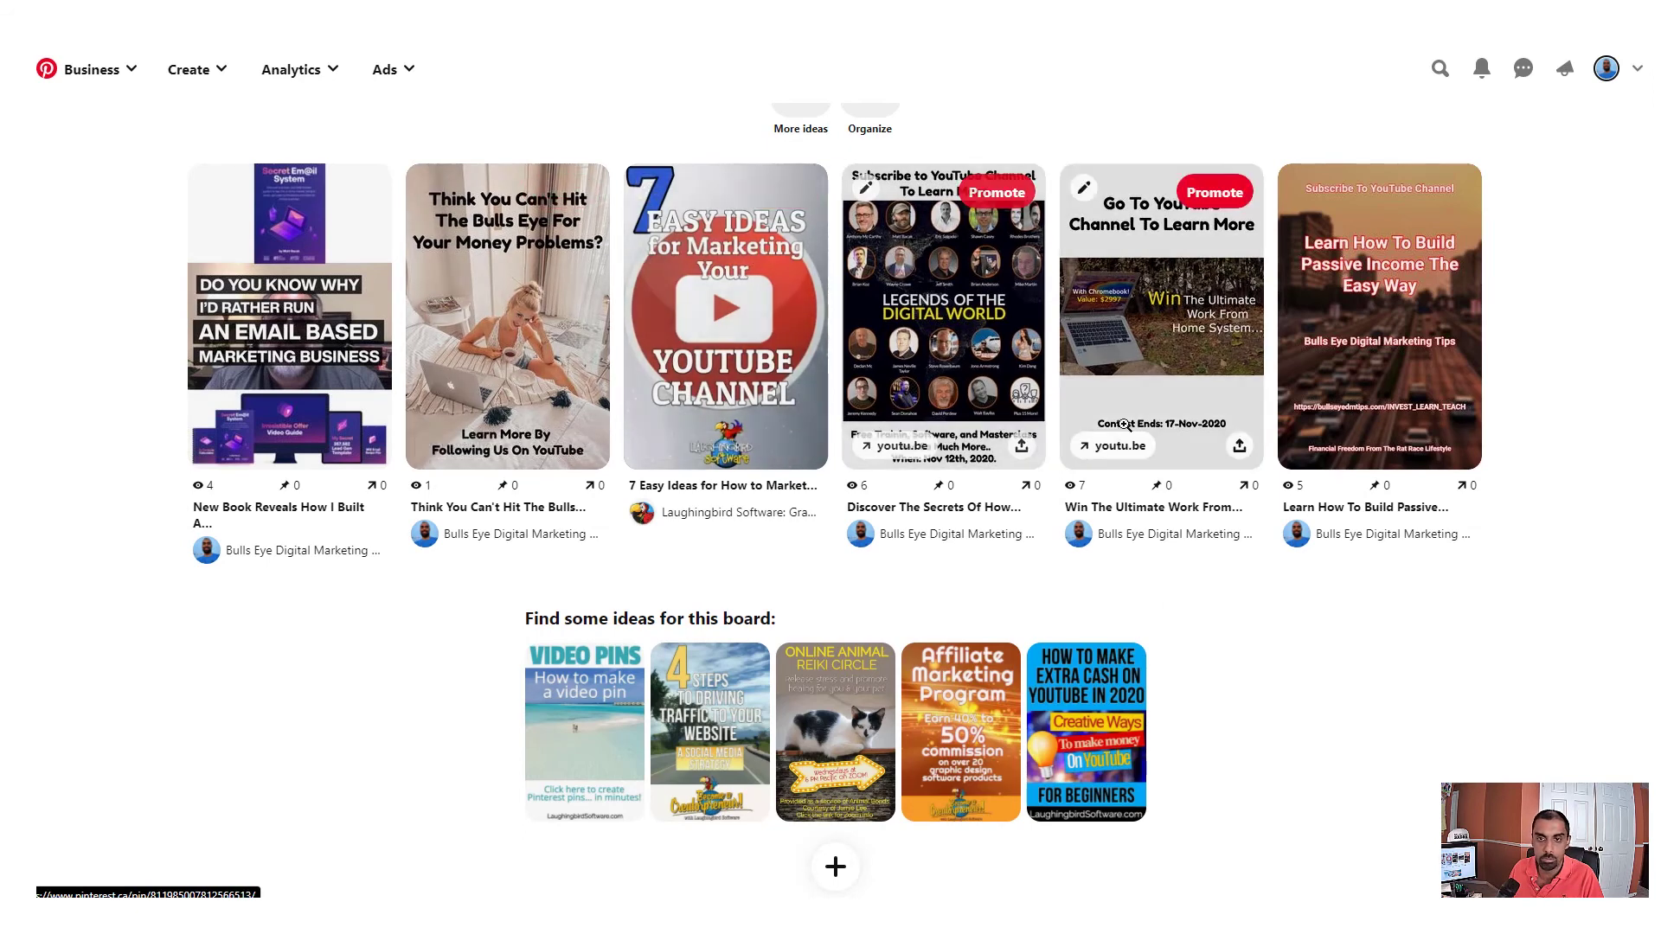
- Leave the YouTube Videos board and return to the business profile's created pins
scroll(904, 184, "up", 3)
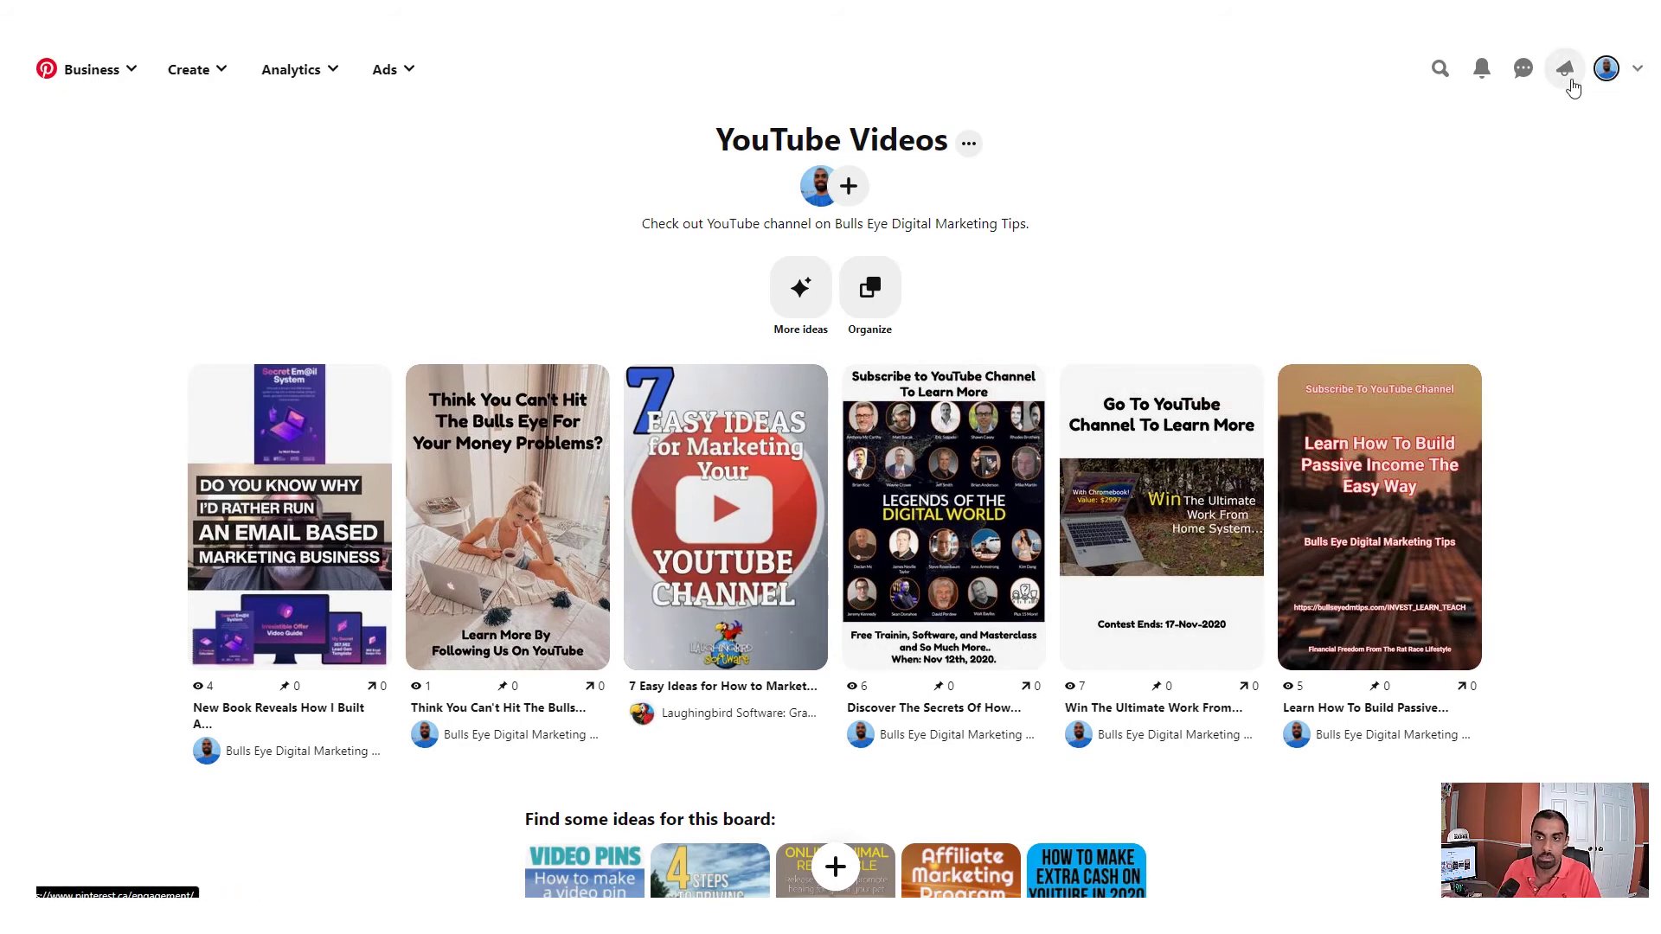
left_click(1638, 69)
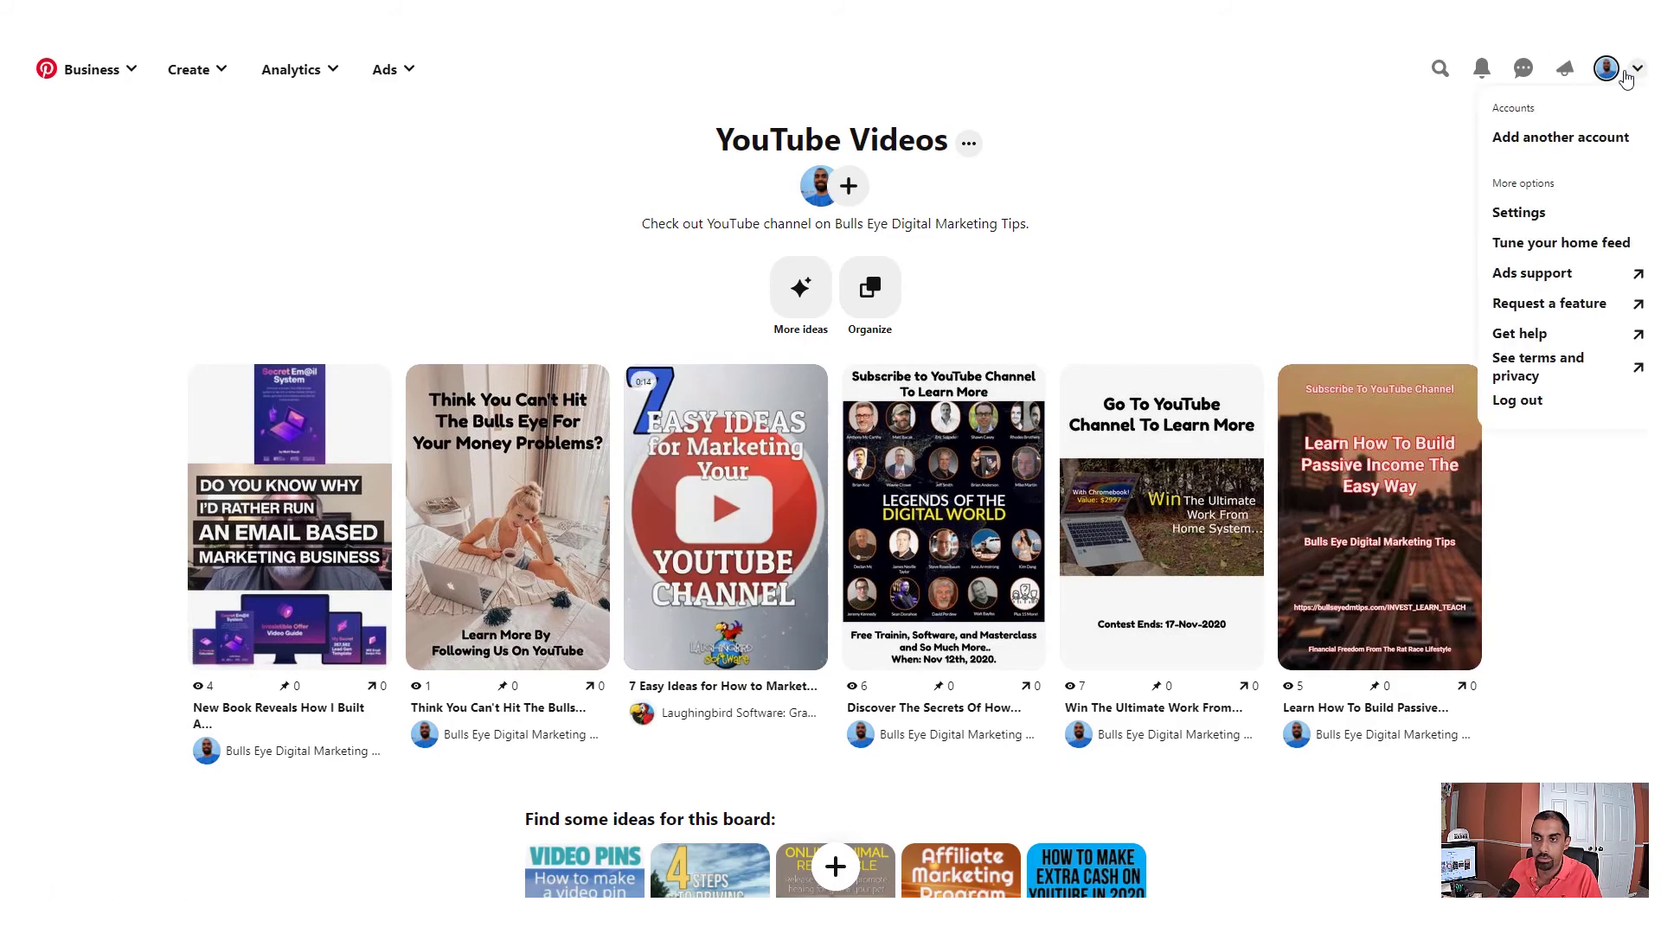
left_click(1606, 69)
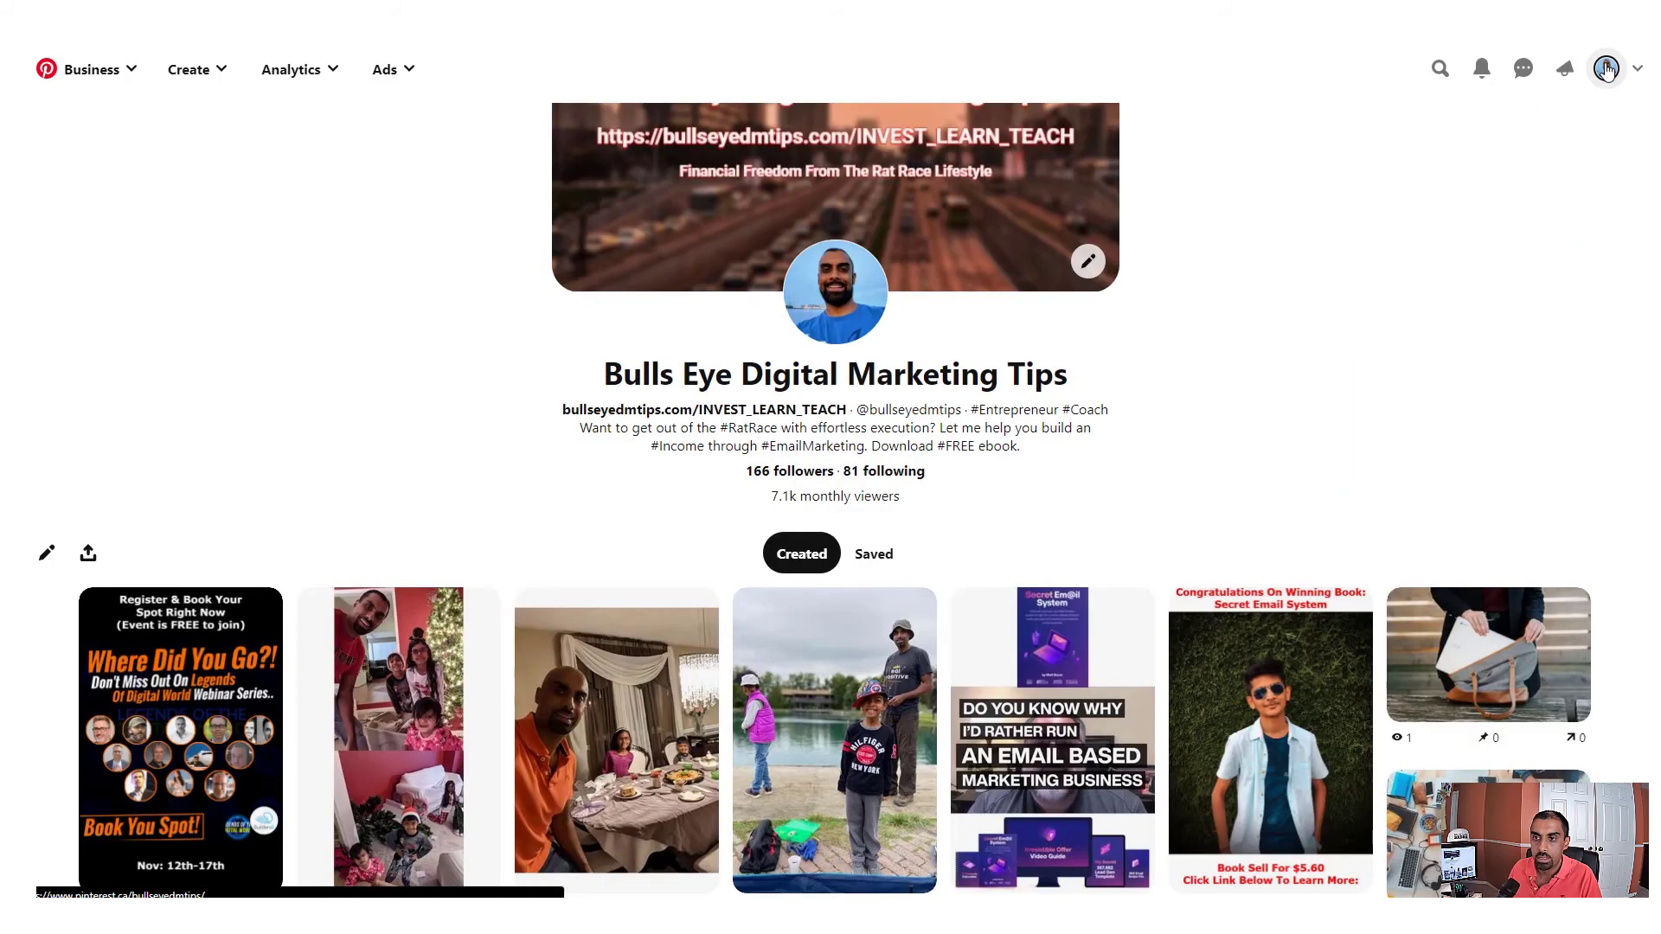
- Look through the profile's created pins down to the oldest ones, then review the profile's cover, bio and website link
scroll(894, 356, "down", 4)
scroll(895, 364, "down", 7)
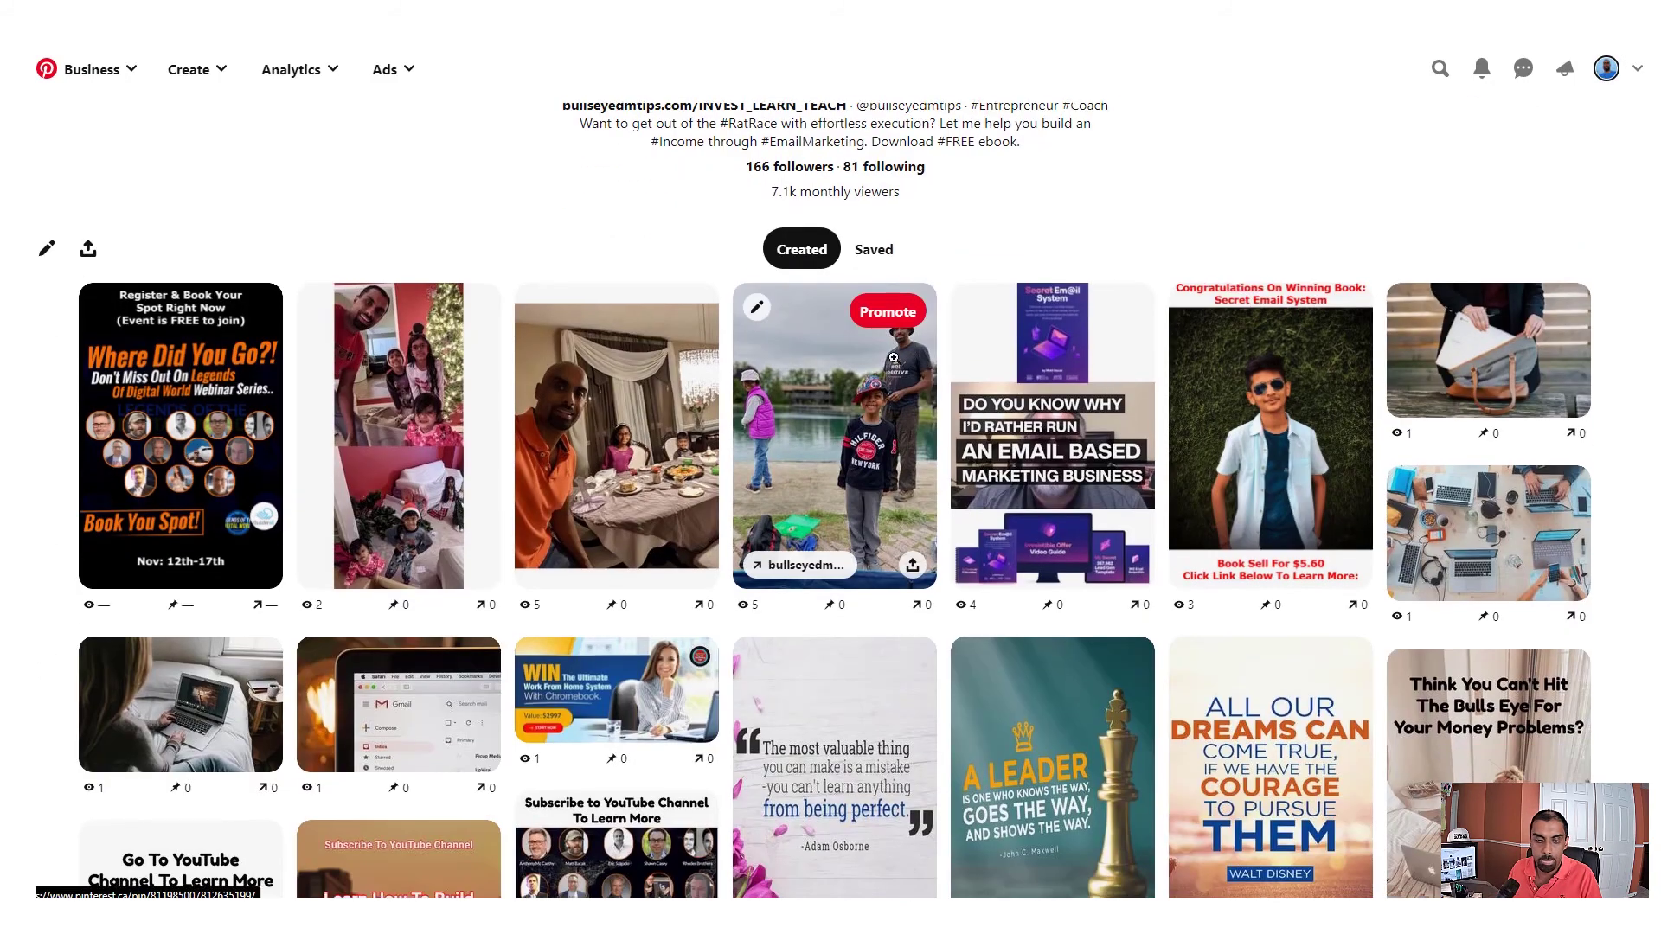
scroll(886, 387, "down", 5)
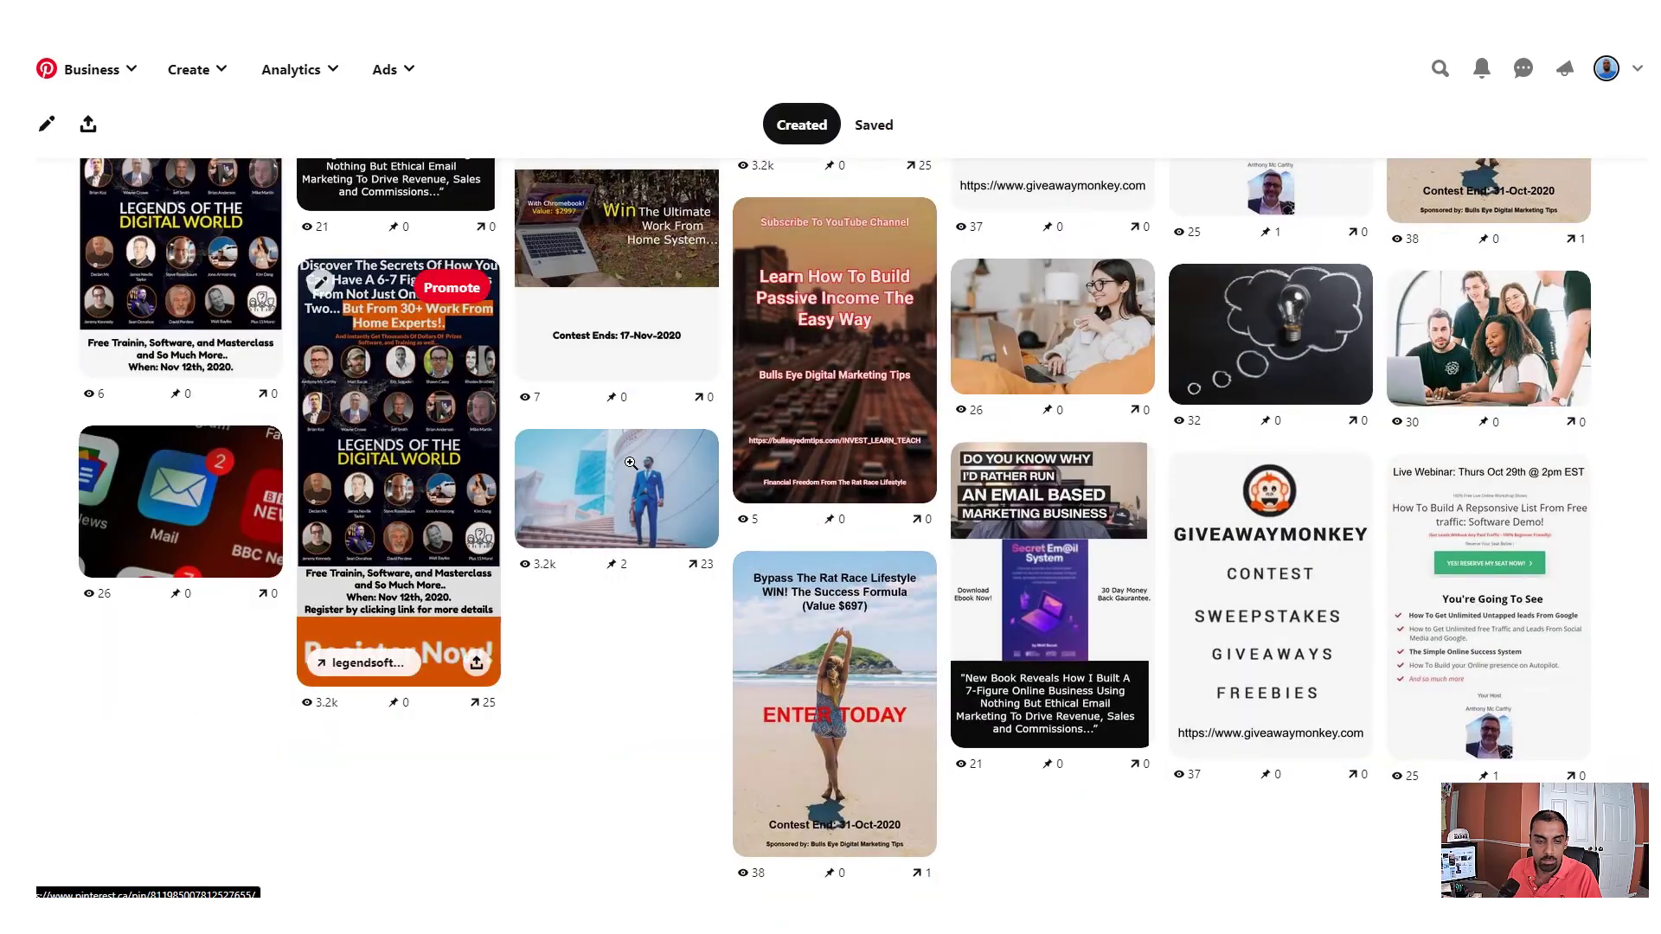
scroll(1047, 598, "up", 5)
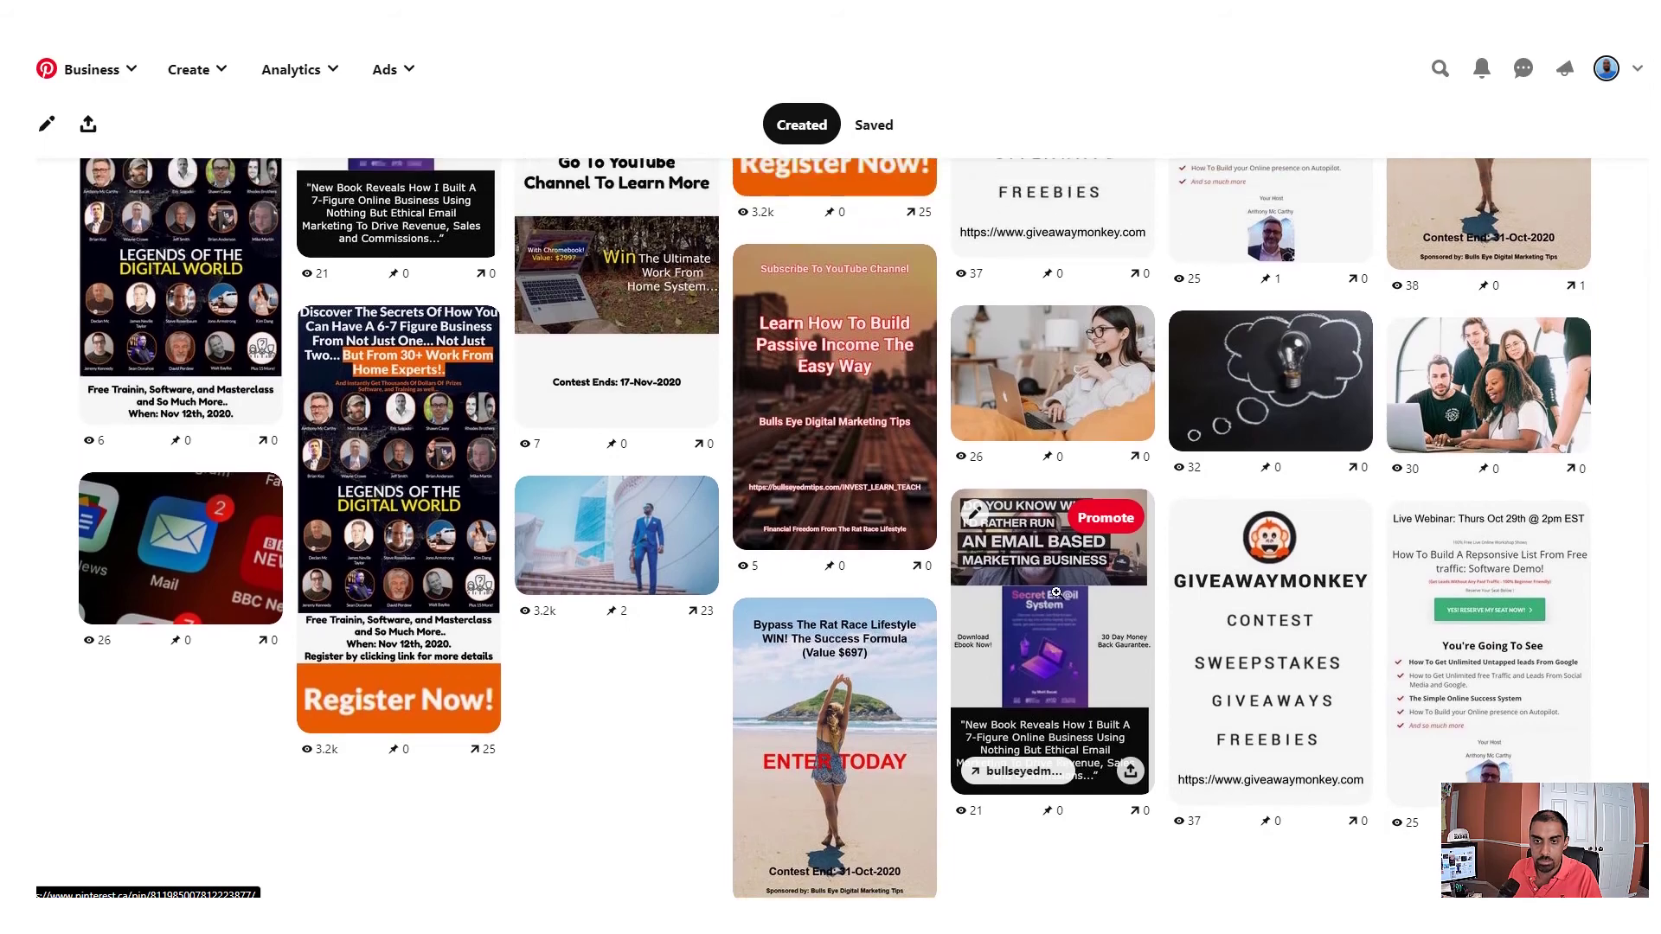
scroll(795, 485, "up", 4)
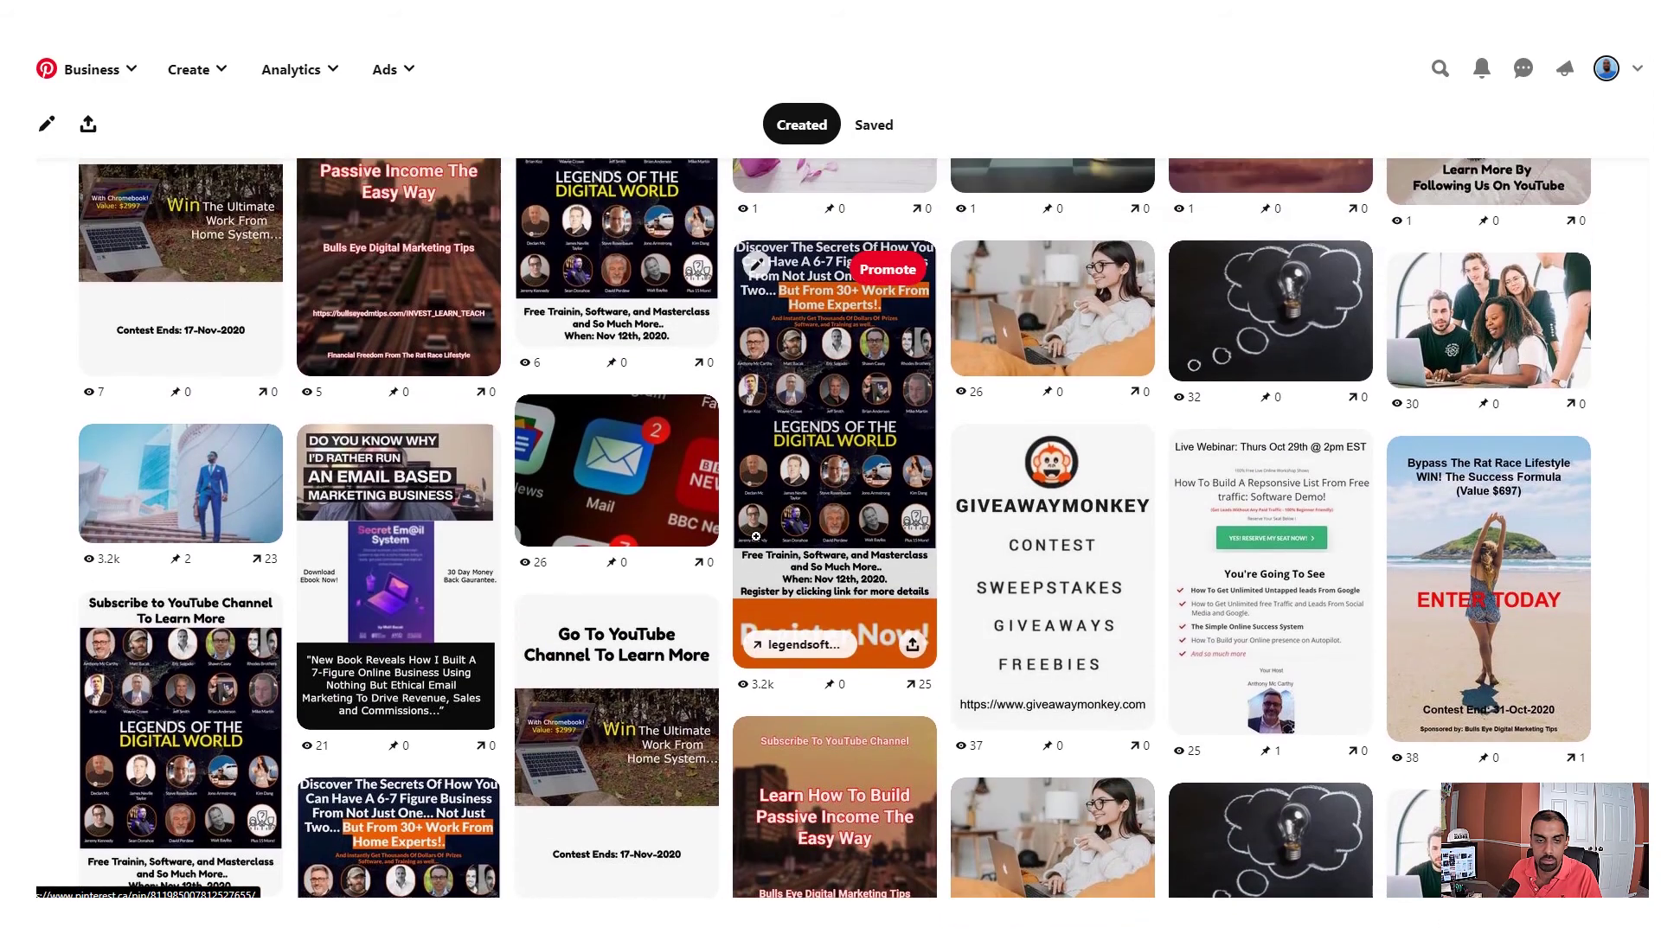
scroll(856, 454, "up", 3)
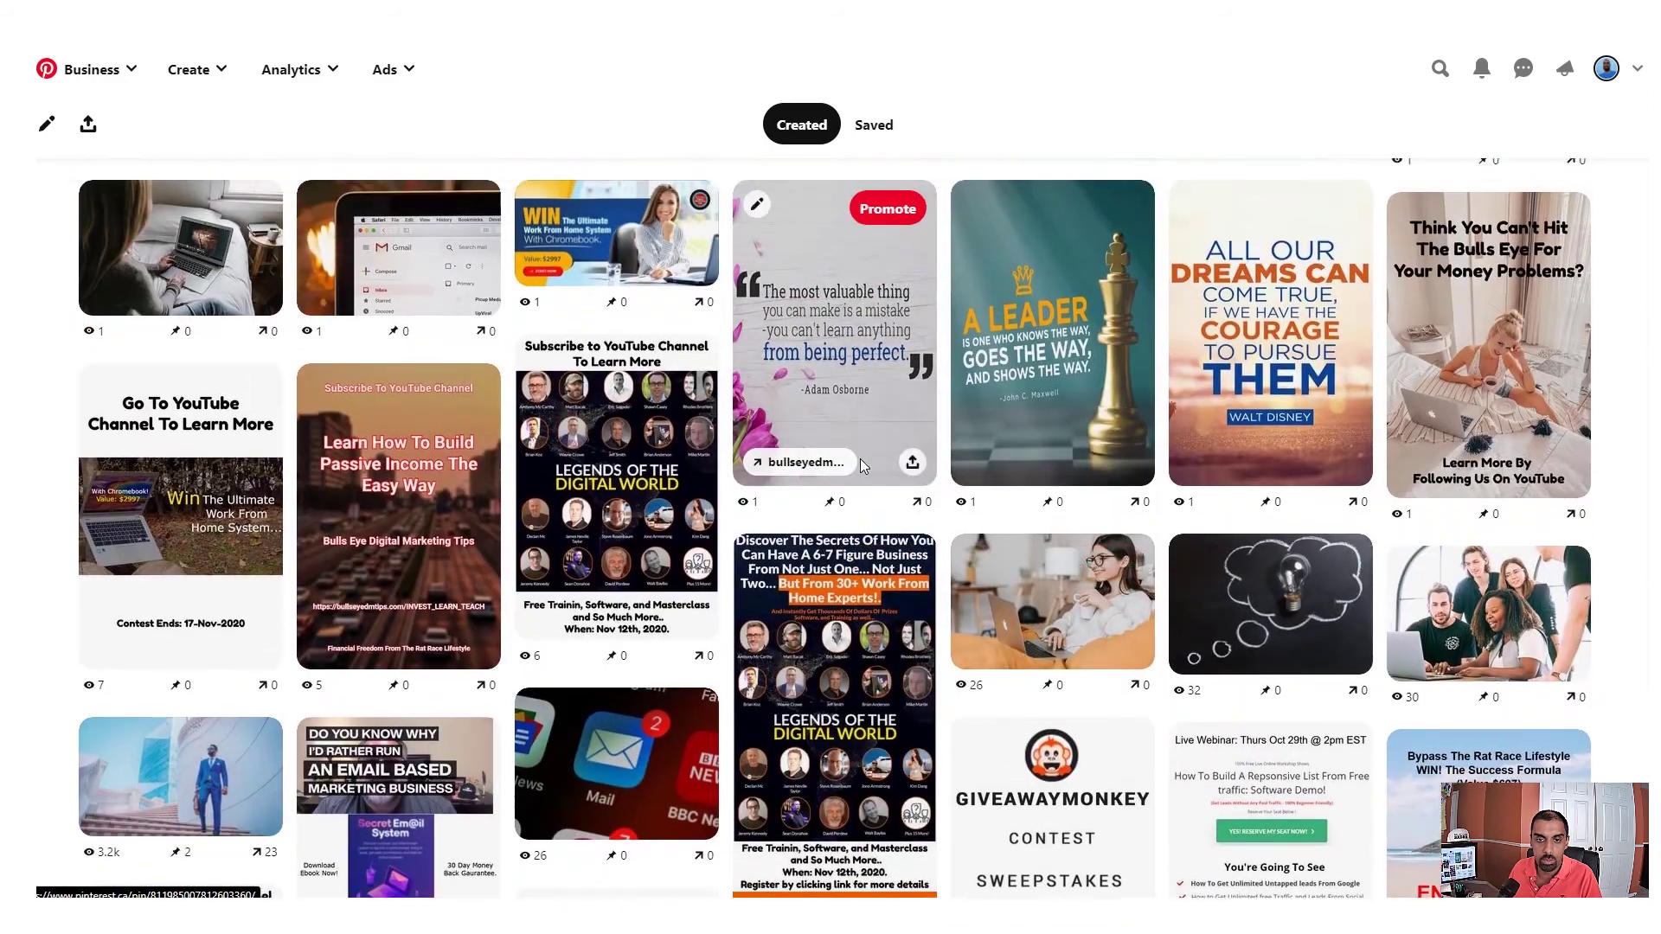
scroll(887, 499, "up", 5)
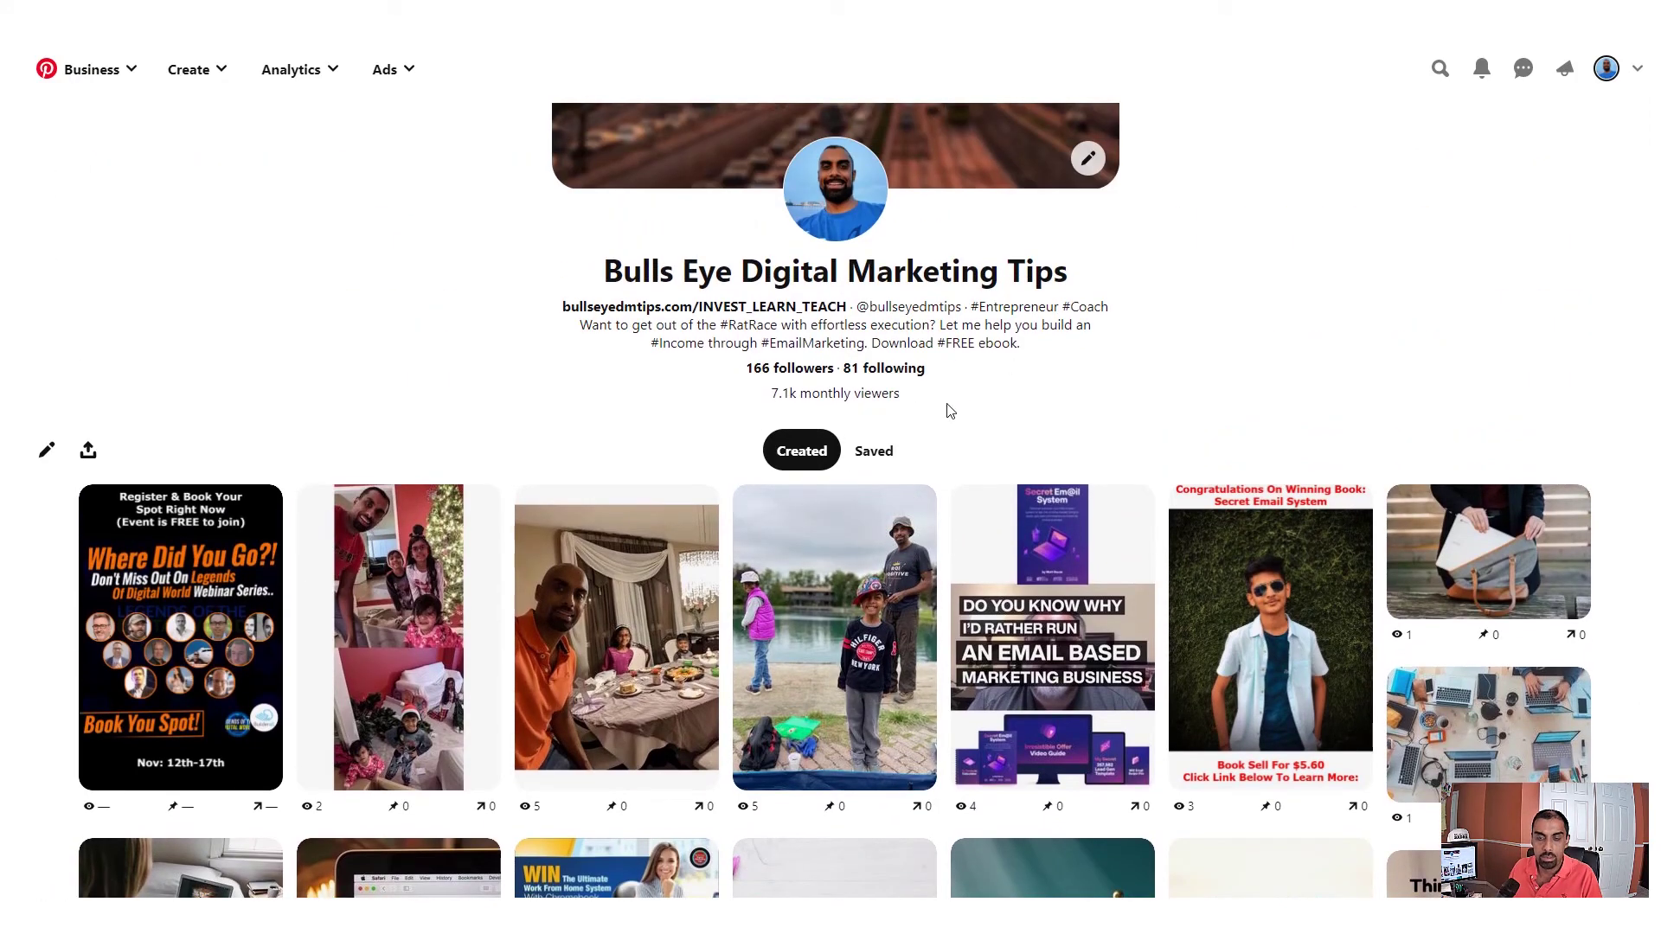
scroll(830, 346, "up", 3)
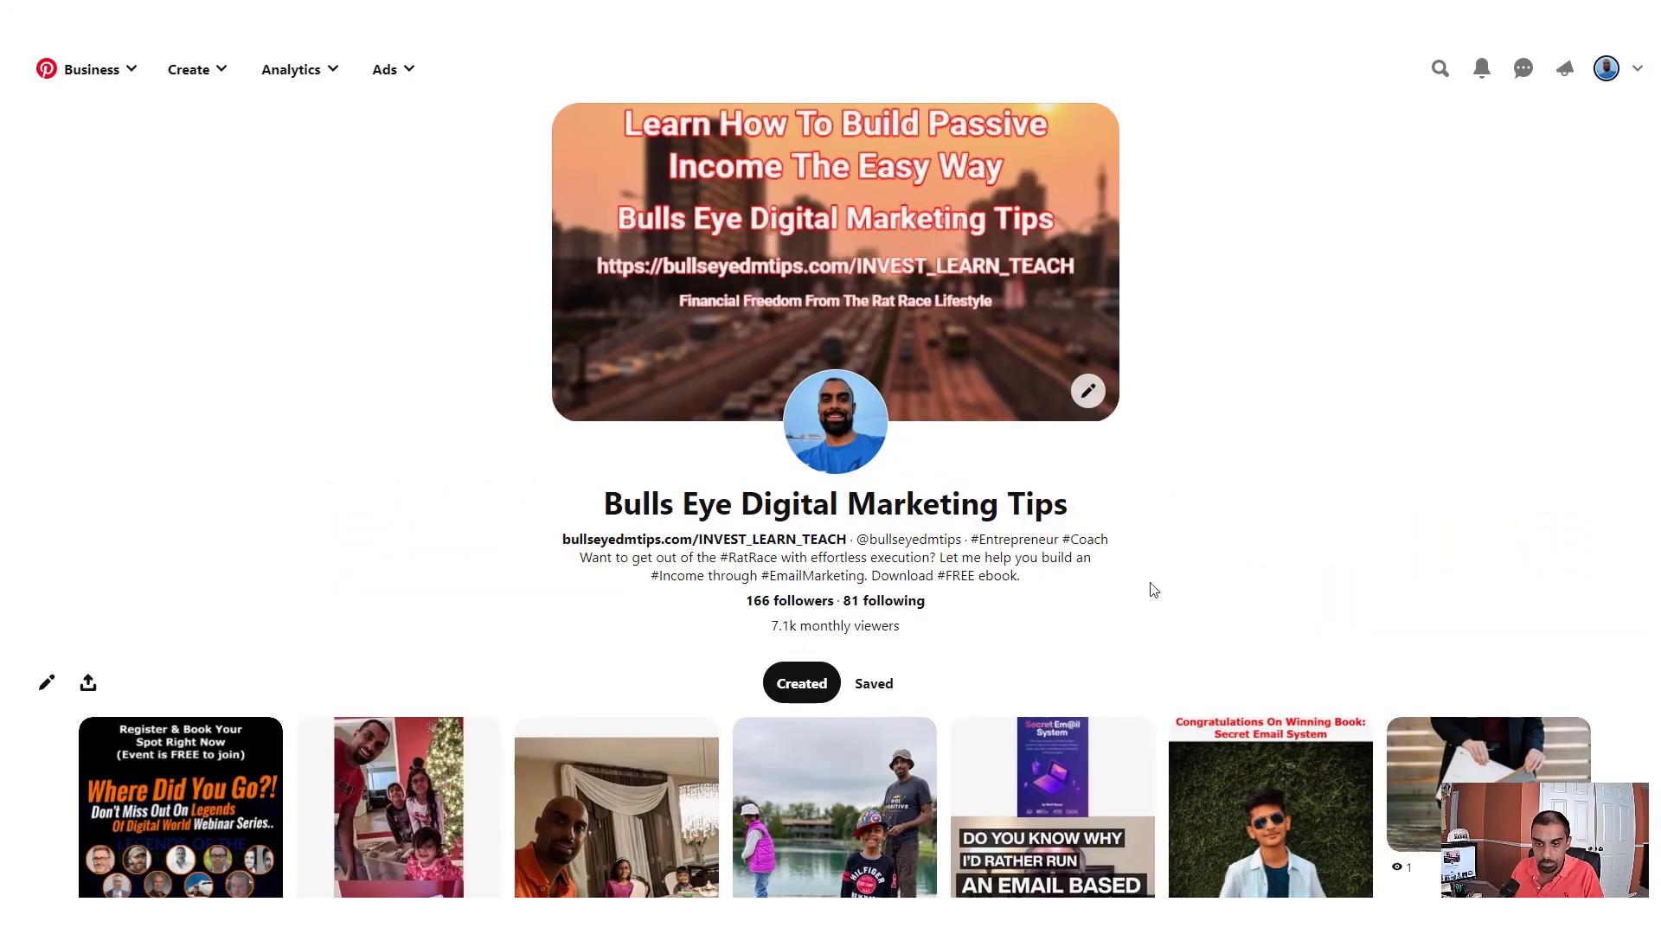
scroll(1142, 591, "down", 3)
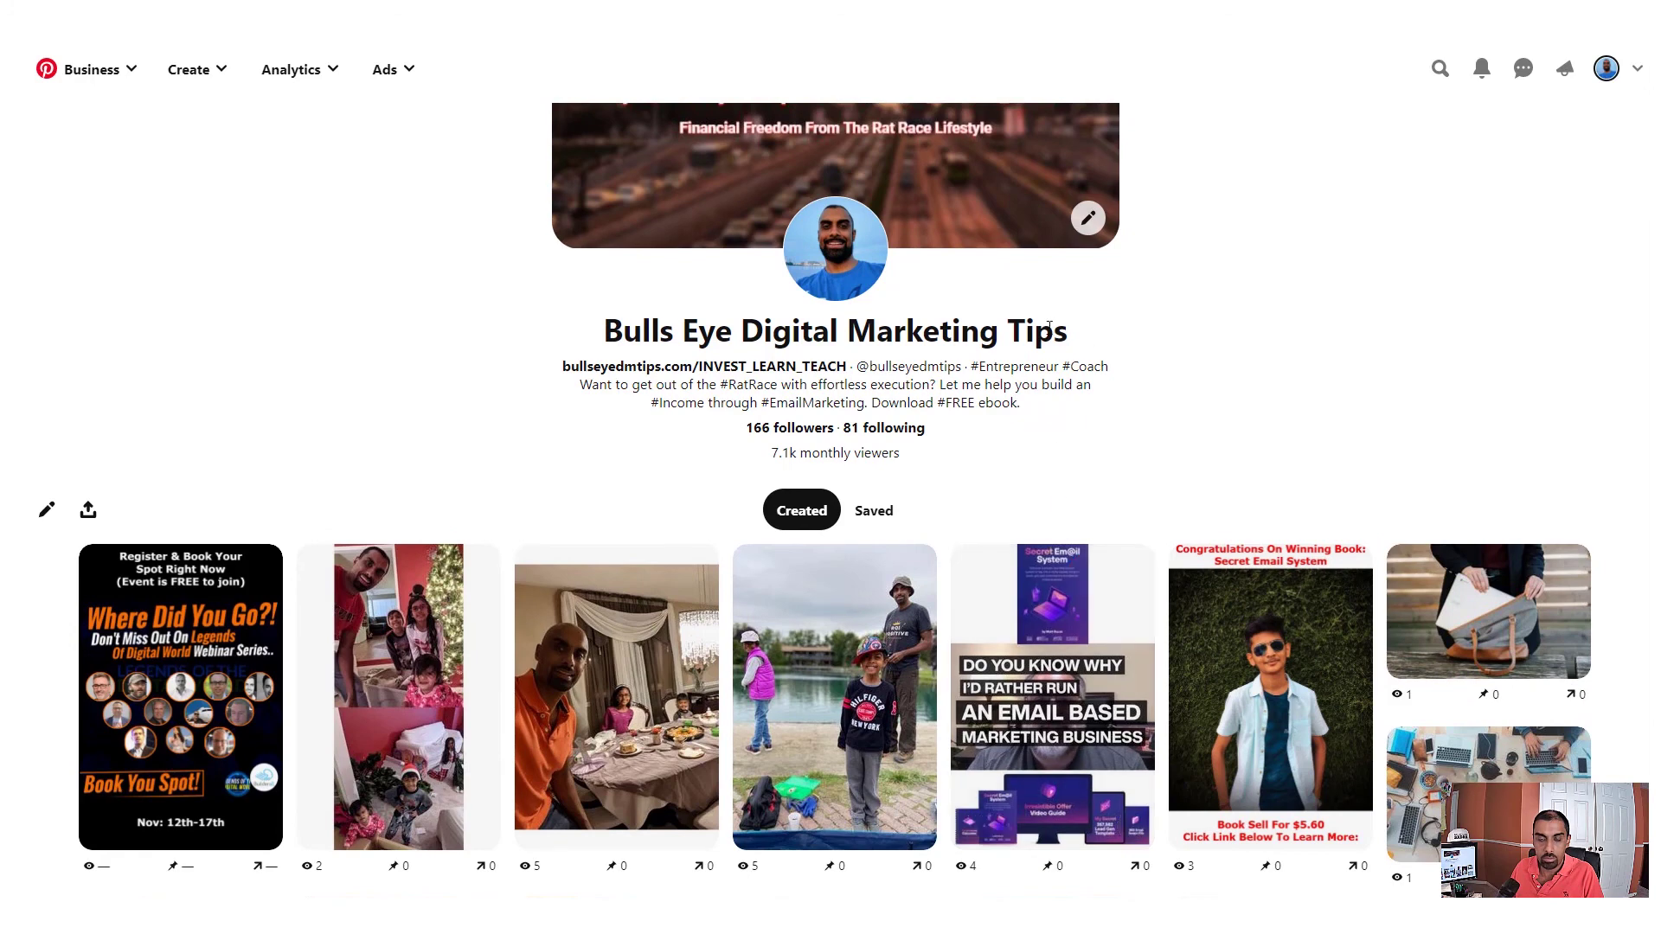
scroll(1053, 346, "up", 3)
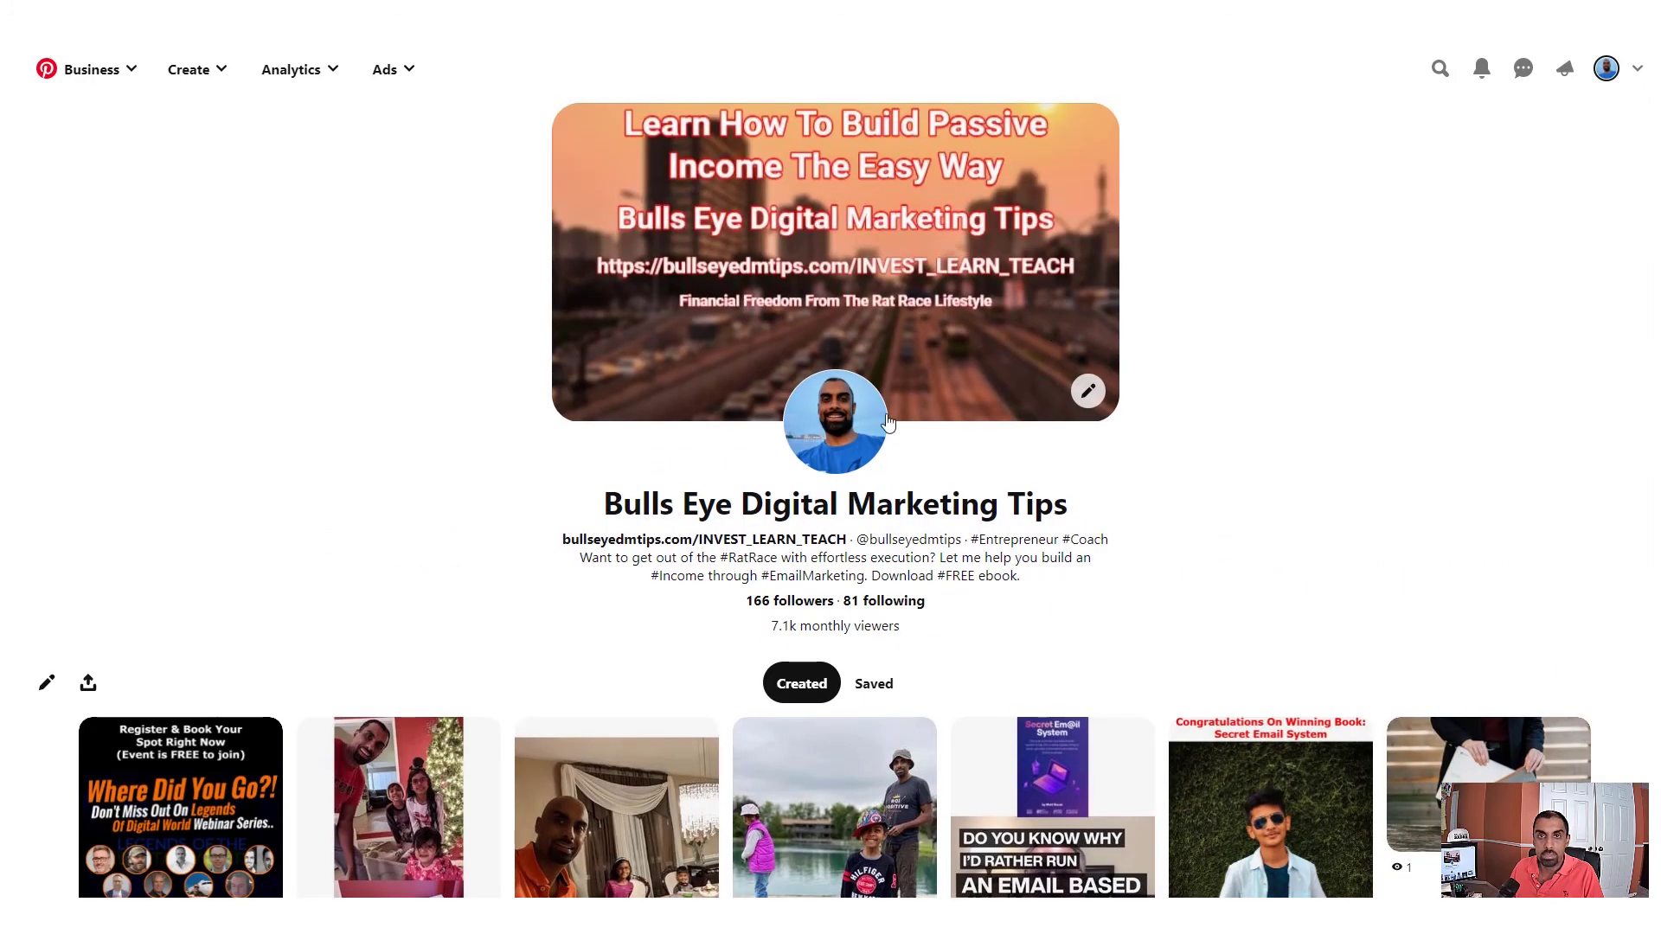